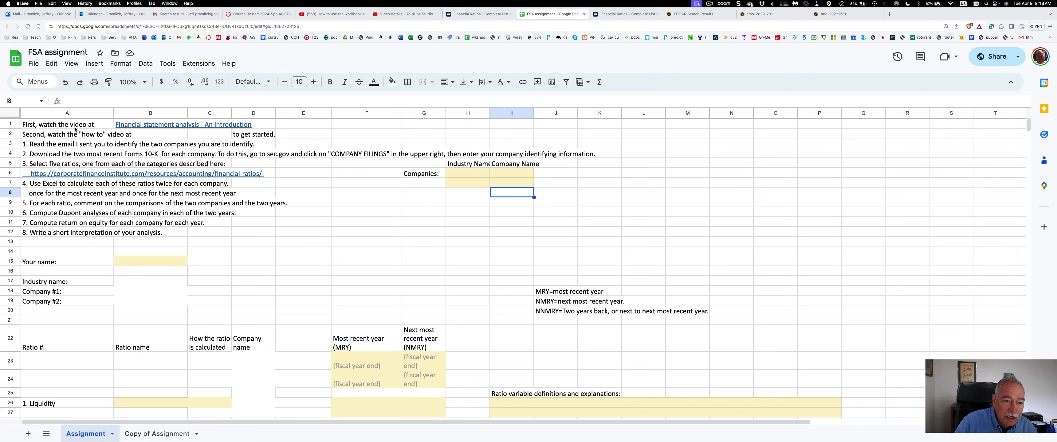
Change 'identify' to 'analyze' in instruction 1 in cell A3
mouse_move(160, 129)
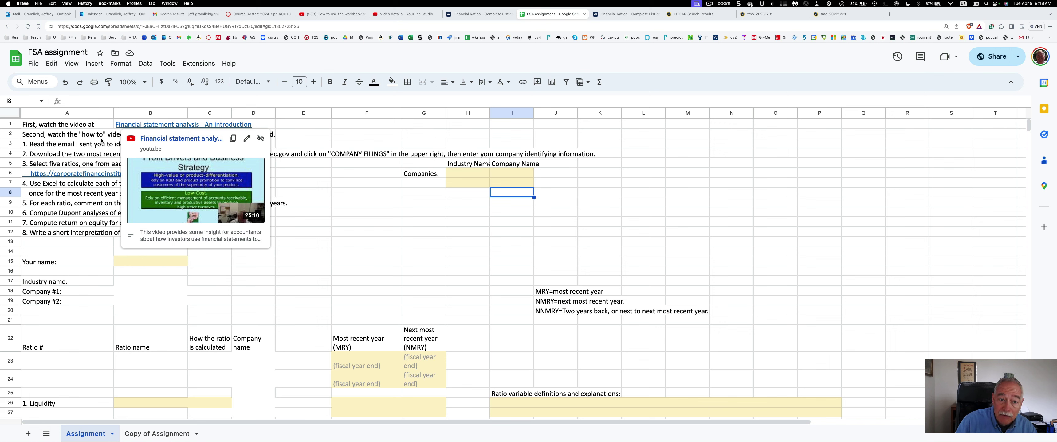
click(314, 181)
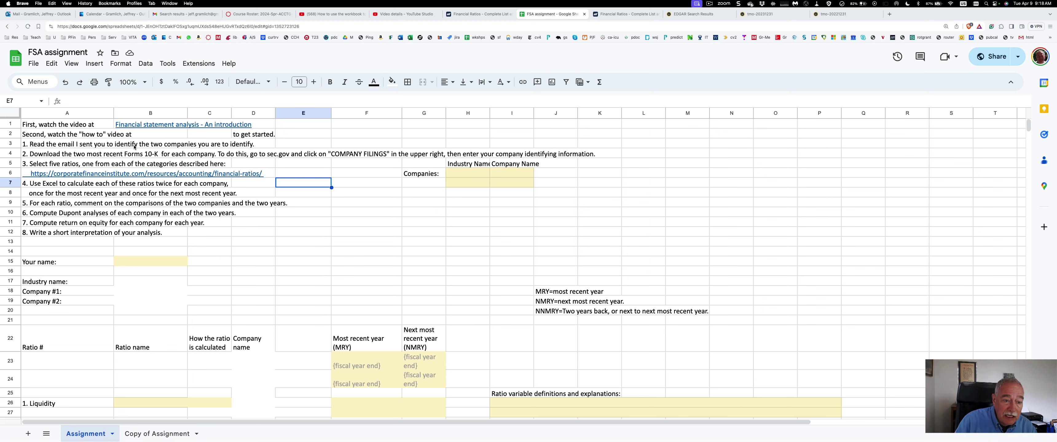
click(72, 144)
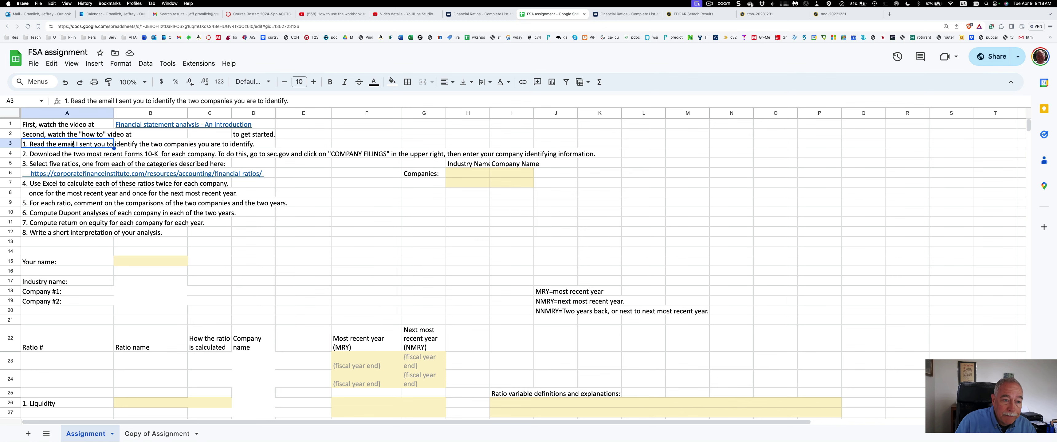
drag(265, 103, 286, 101)
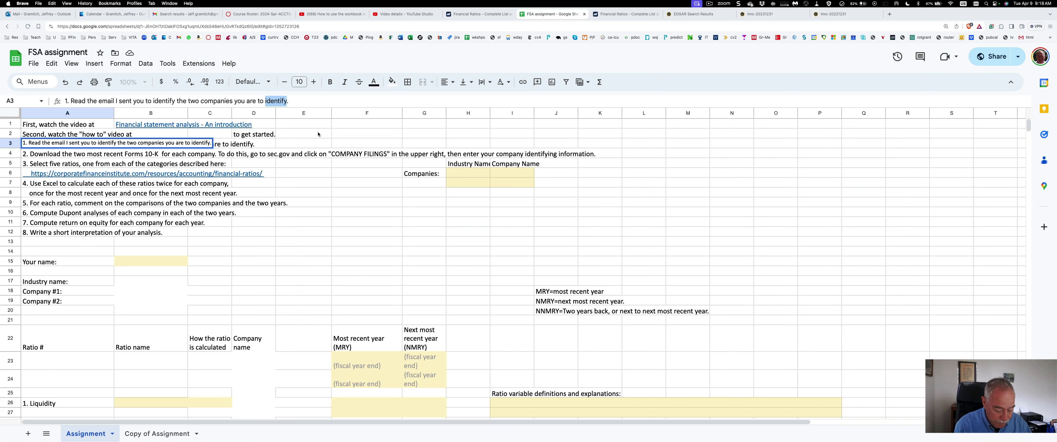
text(analyze)
key(Return)
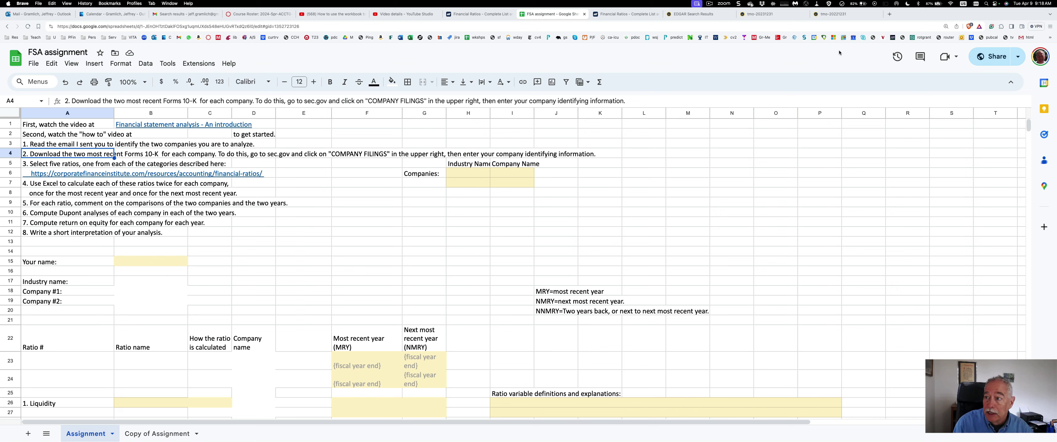
Close the tmo-20231231, tmo-20221231 and EDGAR search results browser tabs
click(804, 15)
click(804, 16)
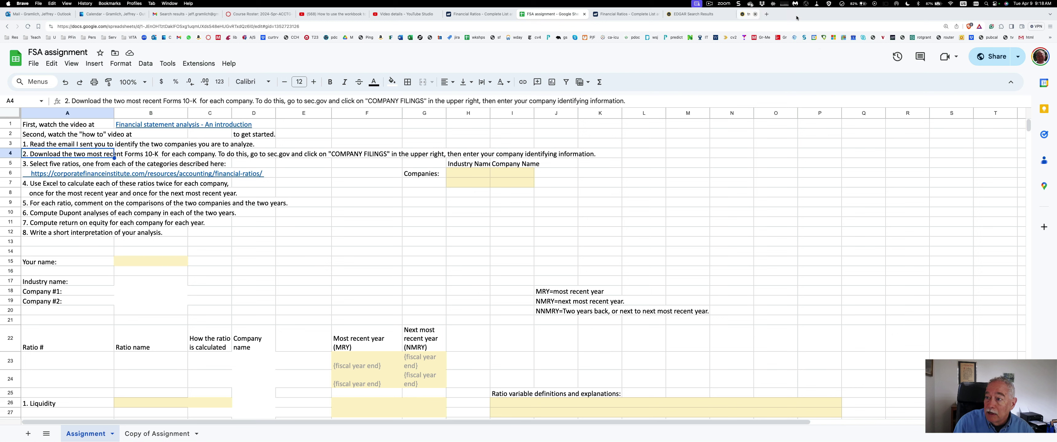
click(731, 15)
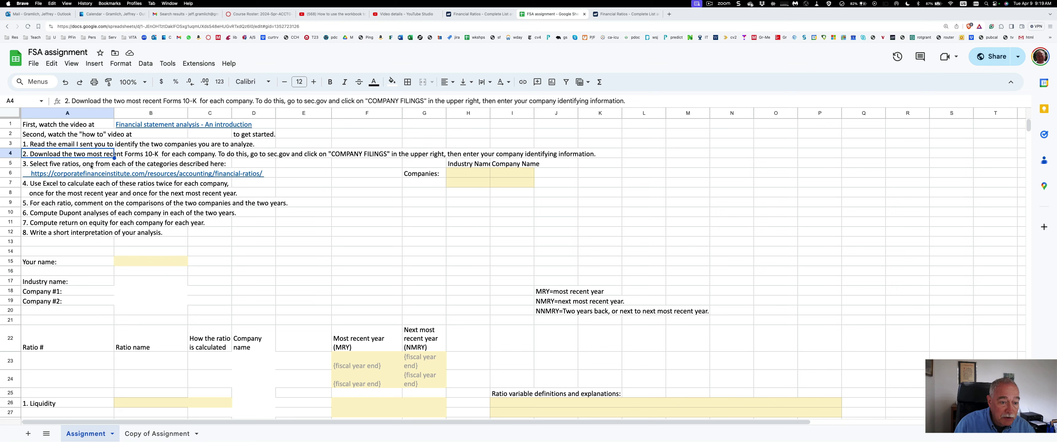
mouse_move(88, 177)
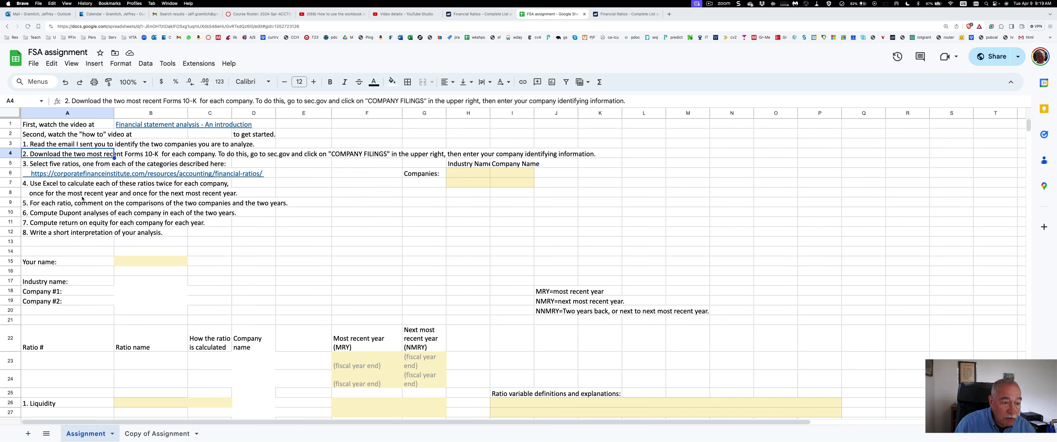
Replace 'Excel' with 'Google Sheets' in instruction 4 in cell A7
click(57, 186)
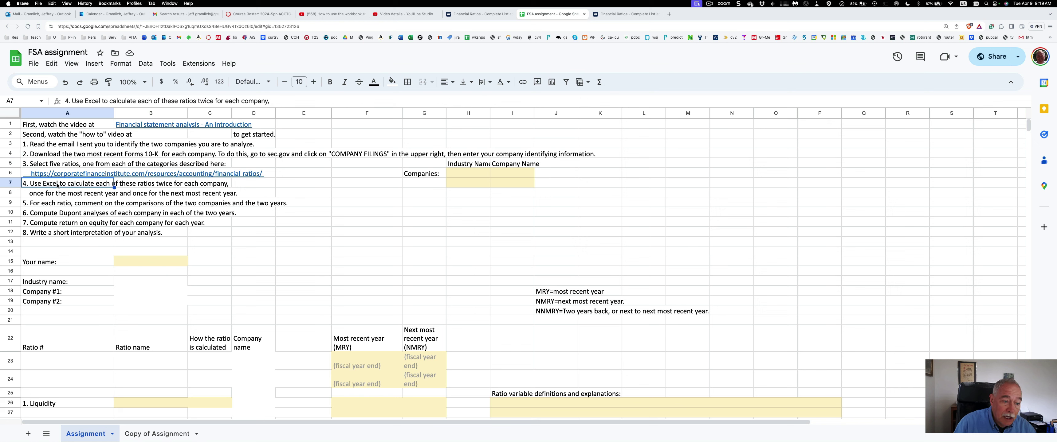
double_click(92, 100)
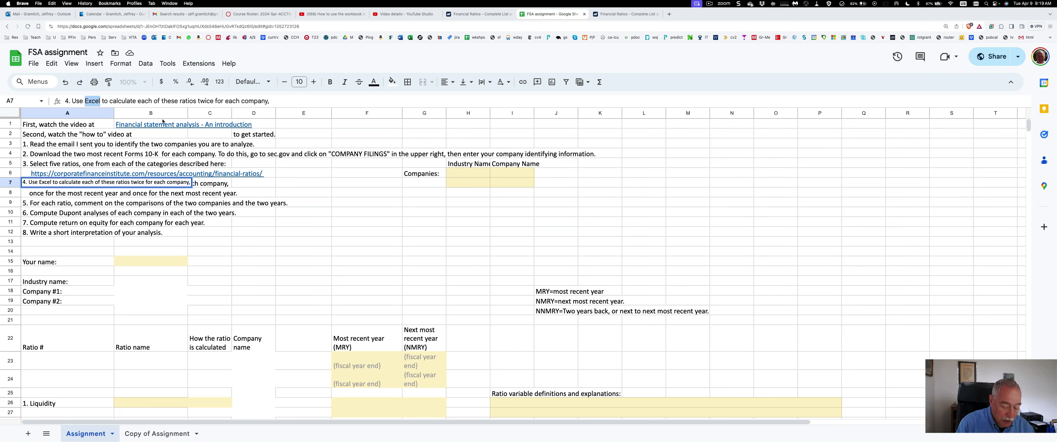
mouse_move(163, 121)
text(Google She)
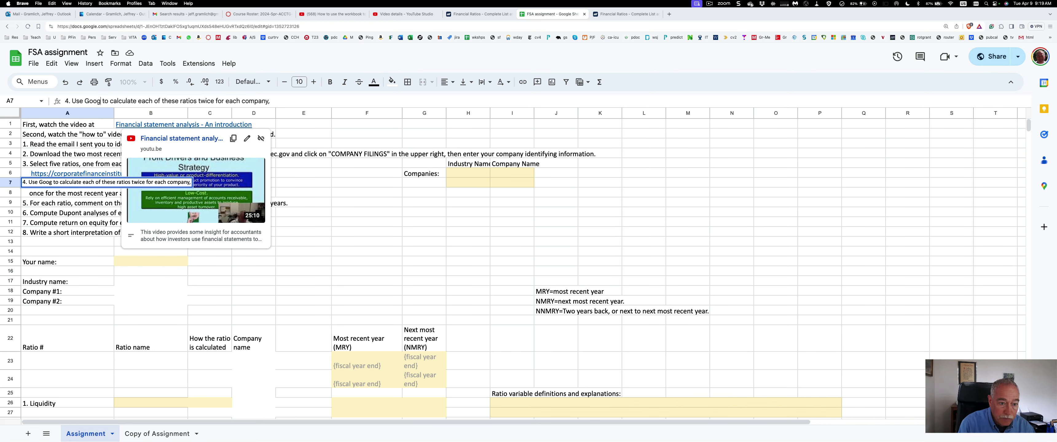
text(ets)
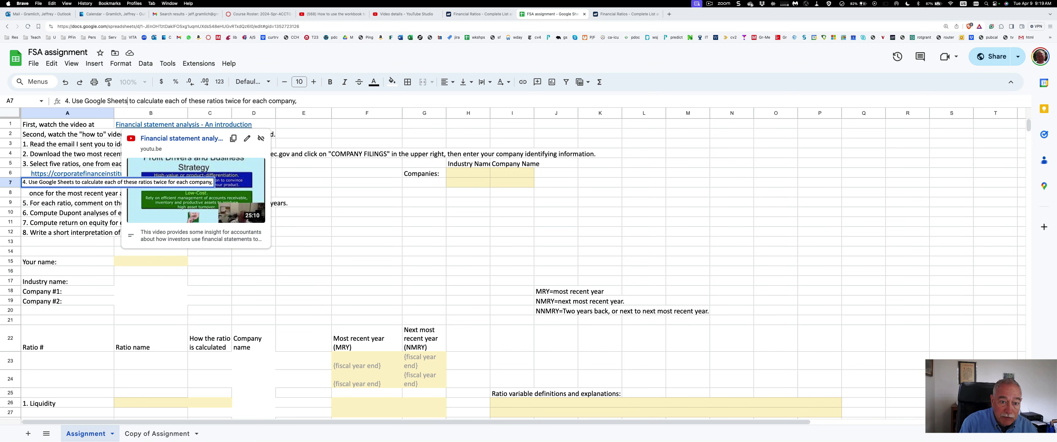
key(Return)
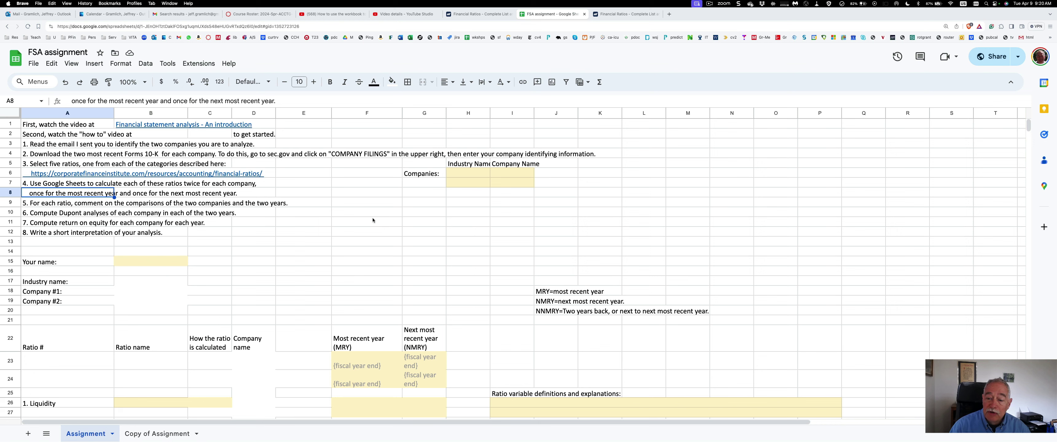
Paste the industry and company names into H6, then switch to the Copy of Assignment sheet
click(464, 175)
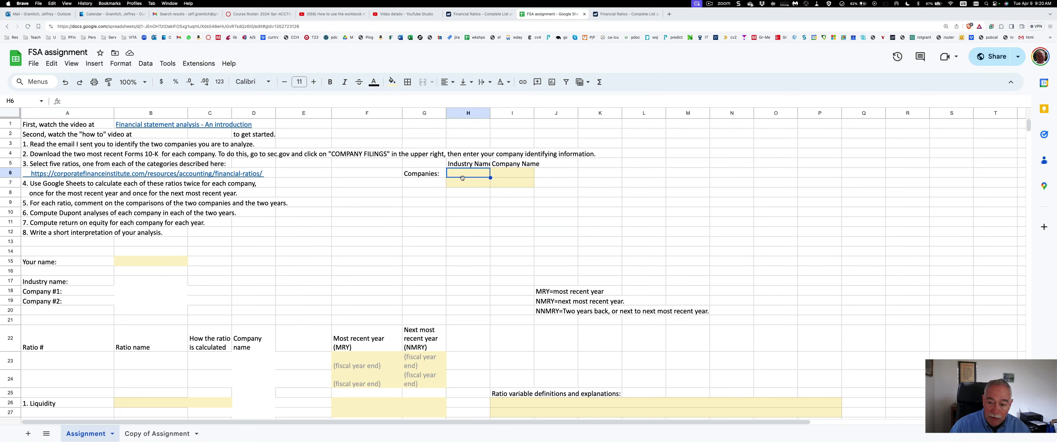
text(Measuring, Photographic, Medical, & Optical Goods, & Clocks	THERMO FISHER SCIENTIFIC INC Measuring, Photographic, Medical, & Optical Goods, & Clocks	DANAHER CORP)
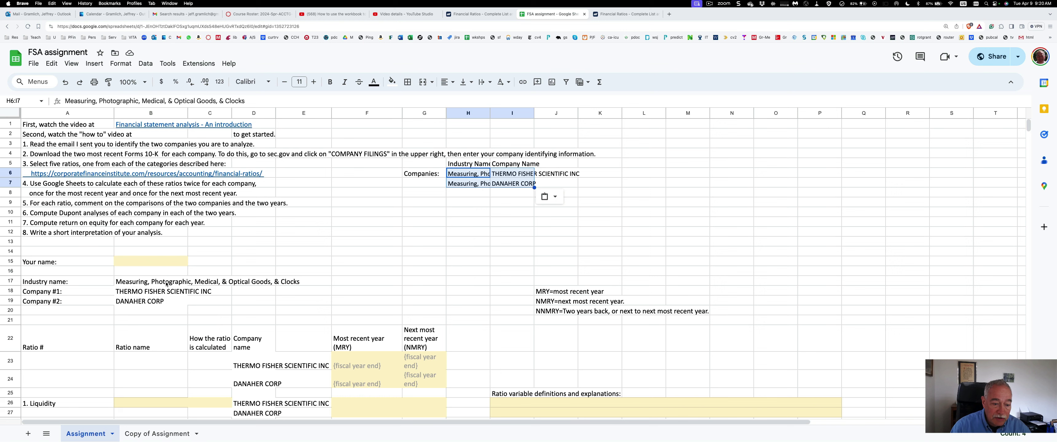
click(131, 263)
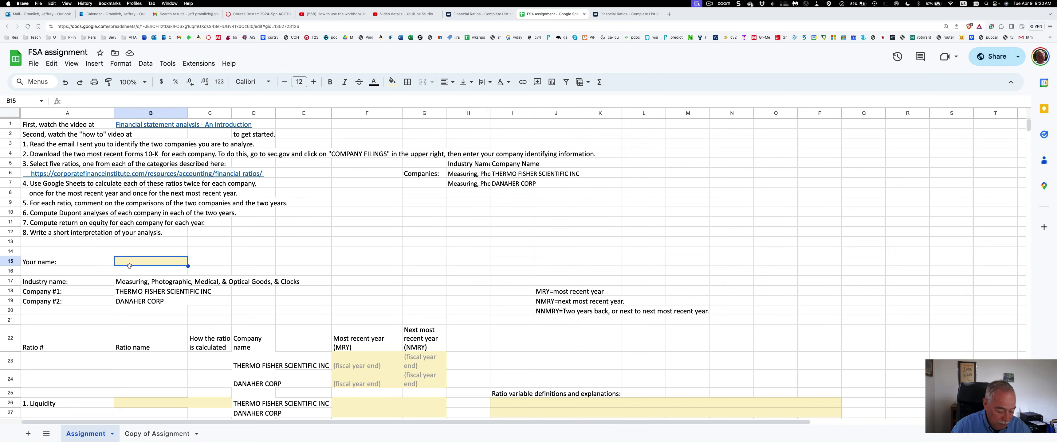
click(141, 433)
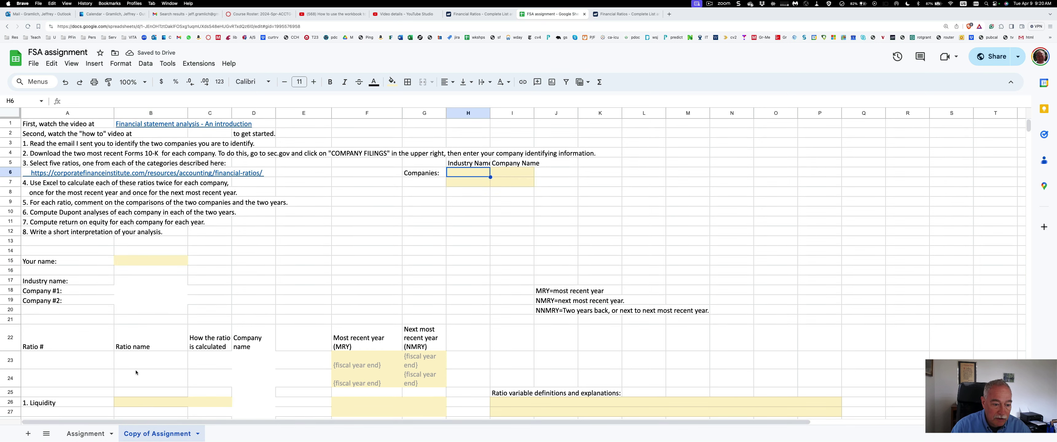
Paste the industry and company names into H6 of the copy, checking the linked company formulas
click(171, 314)
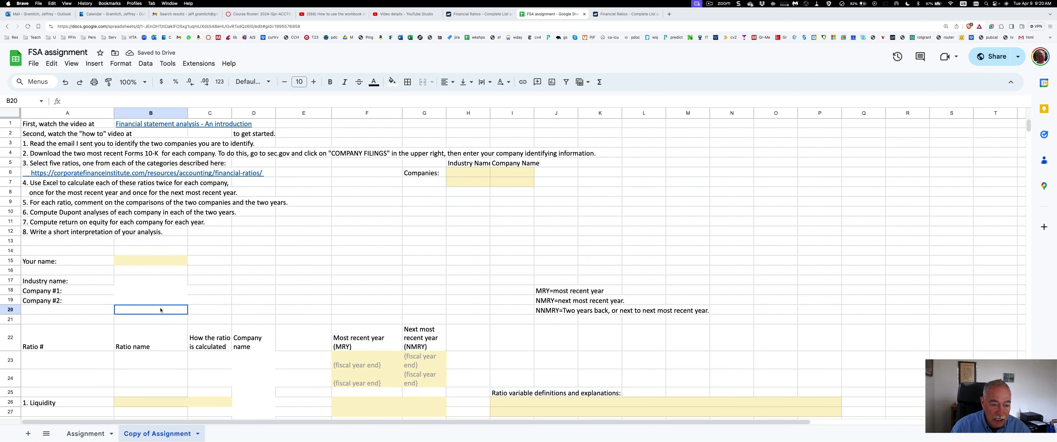
click(146, 289)
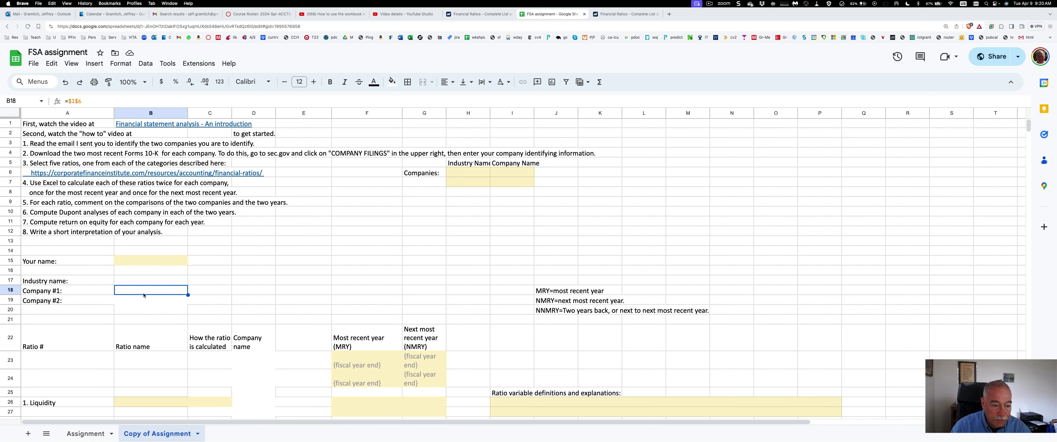
click(144, 284)
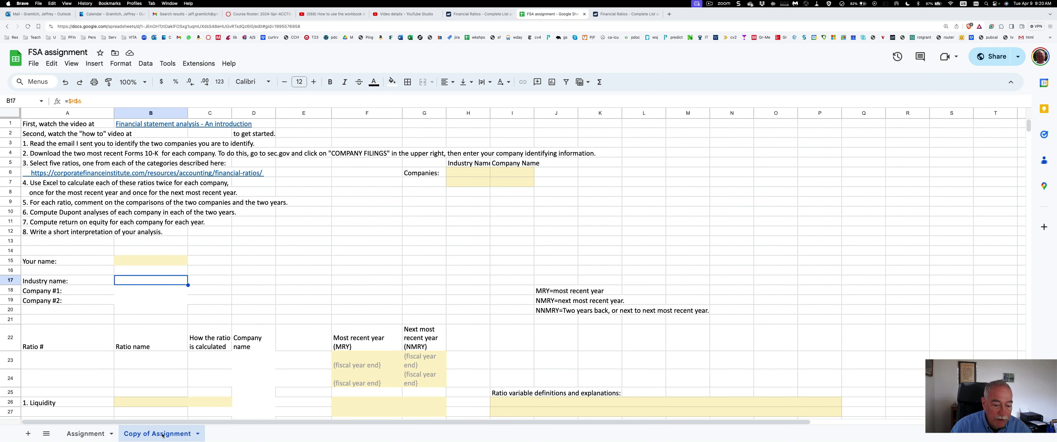
click(466, 174)
text(Measuring, Photographic, Medical, & Optical Goods, & Clocks	THERMO FISHER SCIENTIFIC INC Measuring, Photographic, Medical, & Optical Goods, & Clocks	DANAHER CORP)
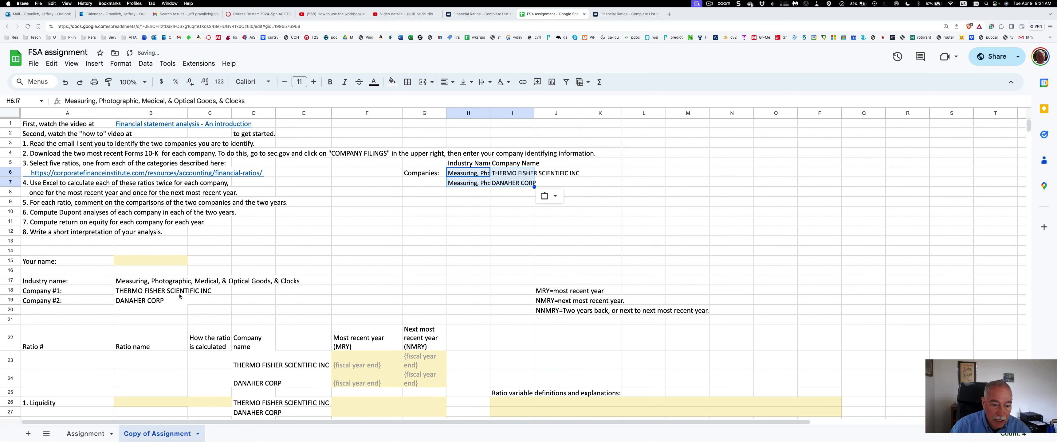
click(85, 434)
click(131, 291)
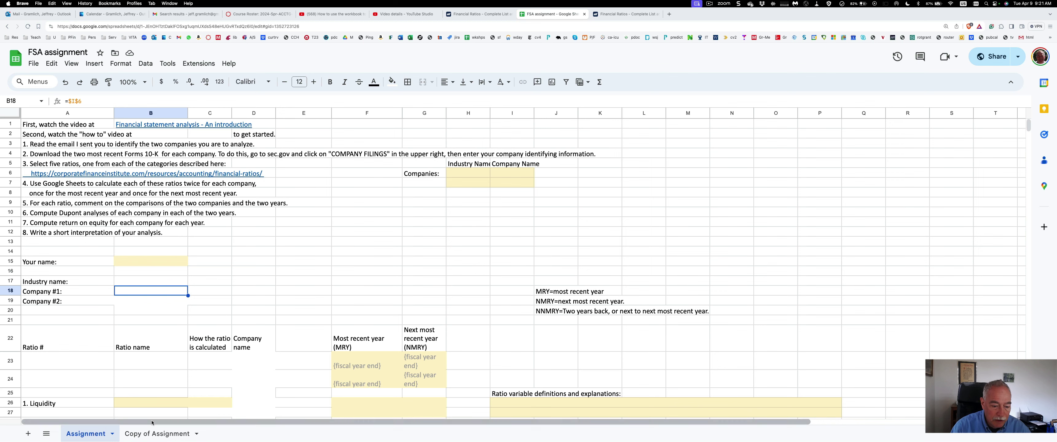
click(150, 431)
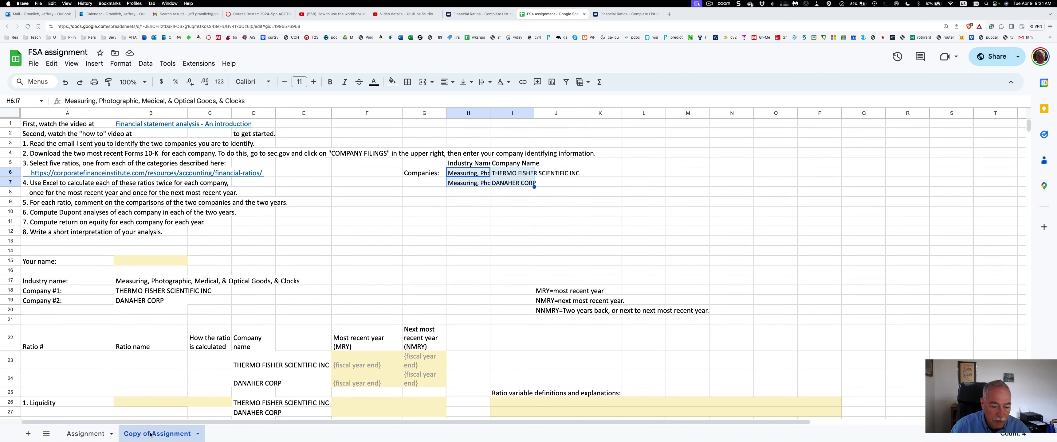
Enter the student's name in the Your name cell B15
click(144, 262)
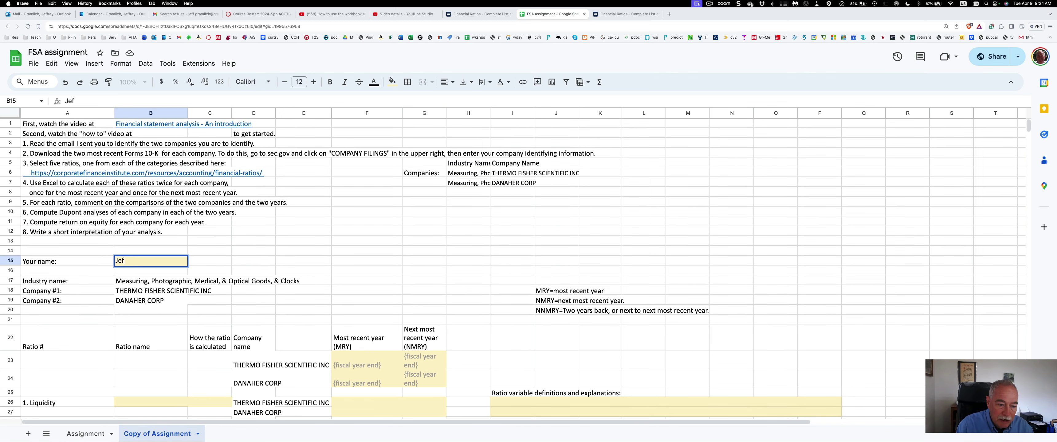
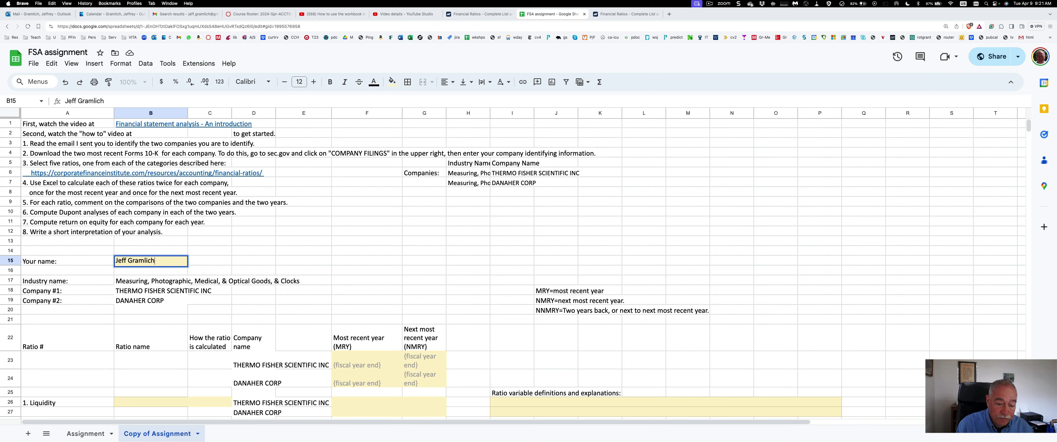
key(Return)
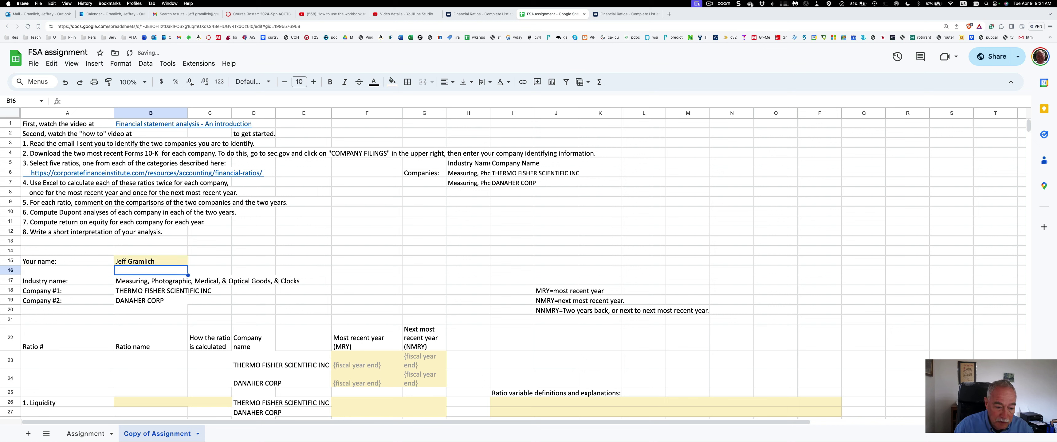
key(Down)
key(Down)
key(Down)
key(Down)
key(Down)
key(Down)
key(Down)
key(Down)
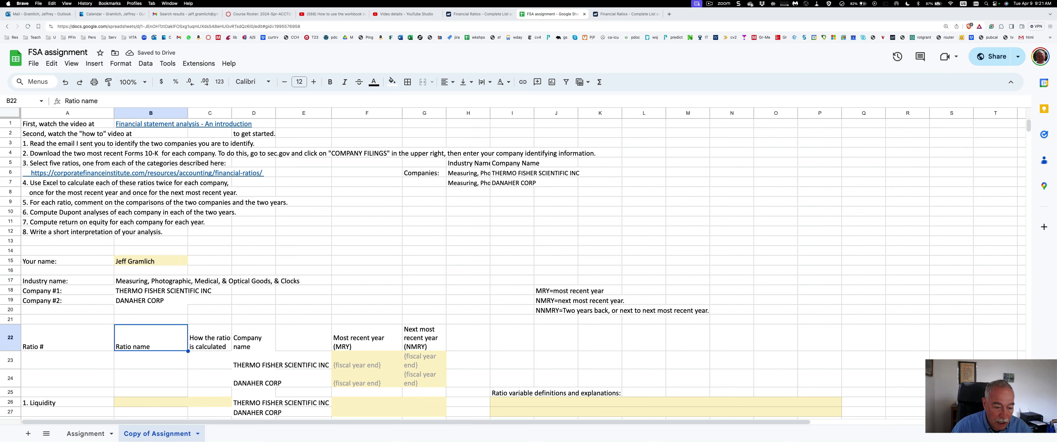
key(Down)
key(Down)
key(Down)
key(Down)
key(Down)
key(Down)
key(Down)
key(Down)
key(Down)
key(Down)
key(Down)
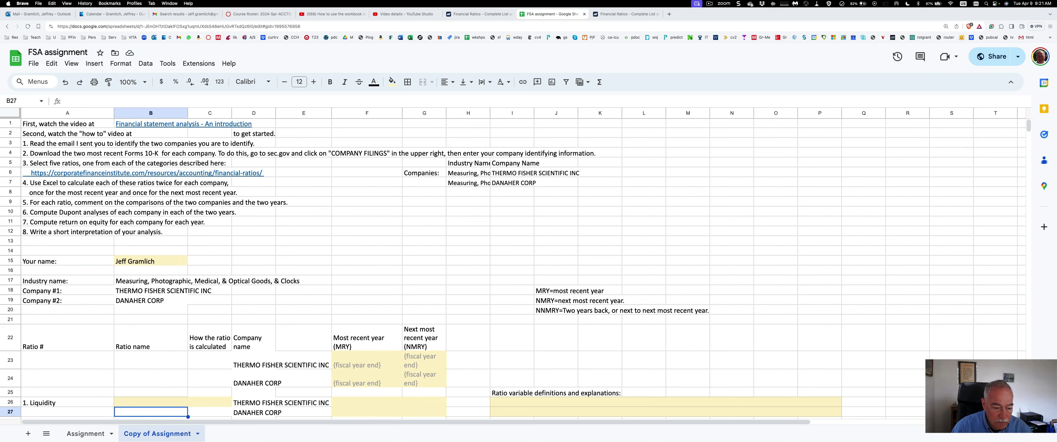
key(Down)
key(Down)
key(Down)
key(Down)
key(Down)
key(Down)
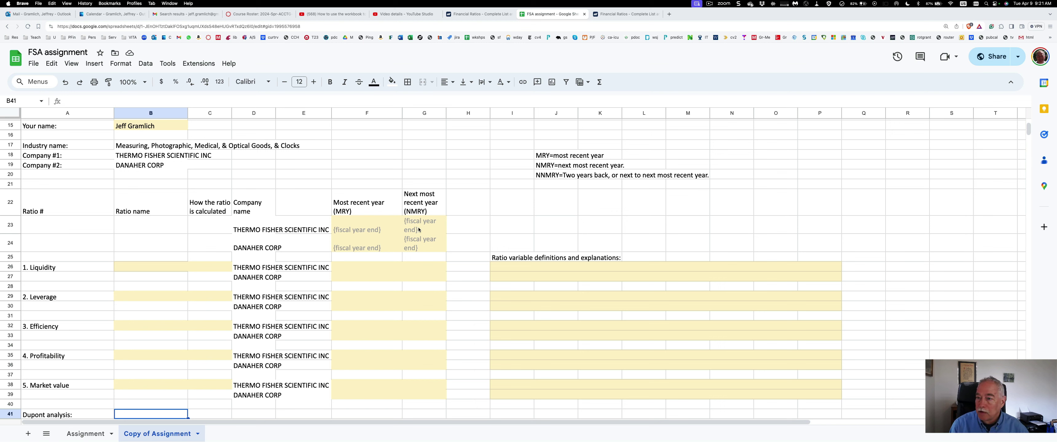
Select the full THERMO FISHER SCIENTIFIC INC name in cell I6 for copying
click(257, 232)
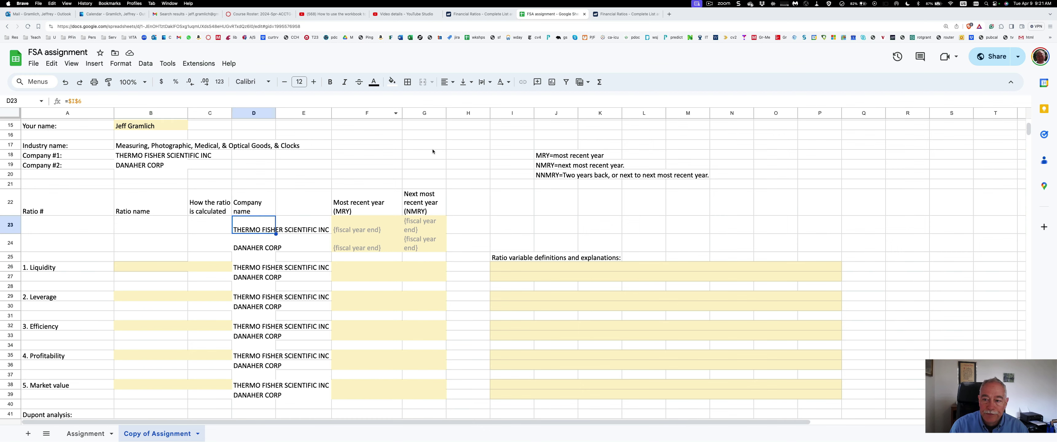
scroll(433, 153, up, 5)
click(505, 173)
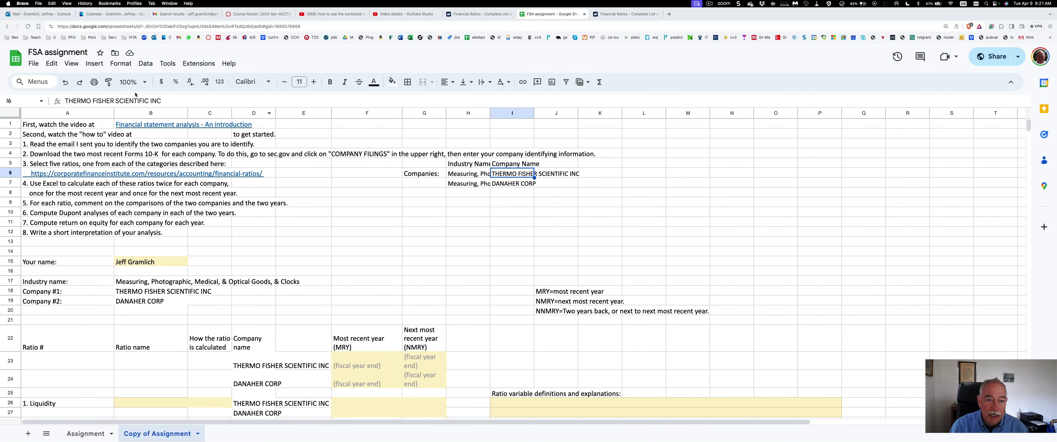
drag(175, 103, 65, 101)
key(super+c)
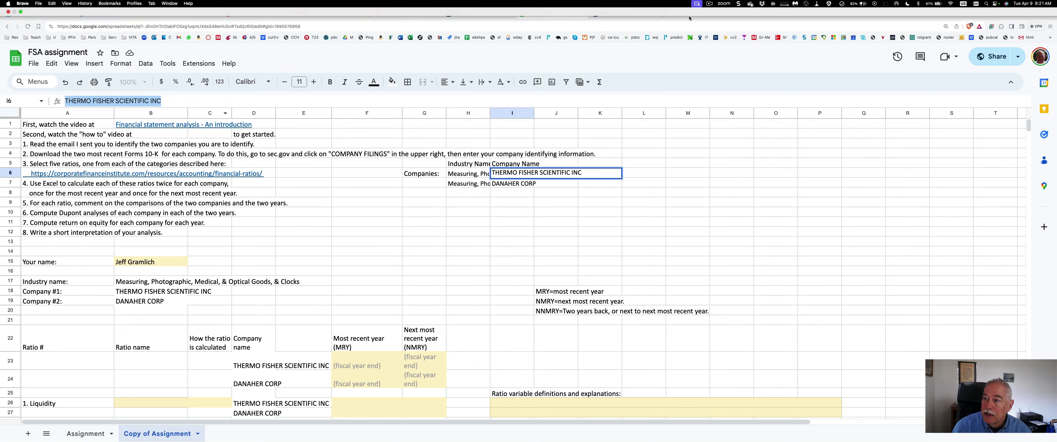
Go to sec.gov and look up Thermo Fisher Scientific in EDGAR company filings
click(669, 16)
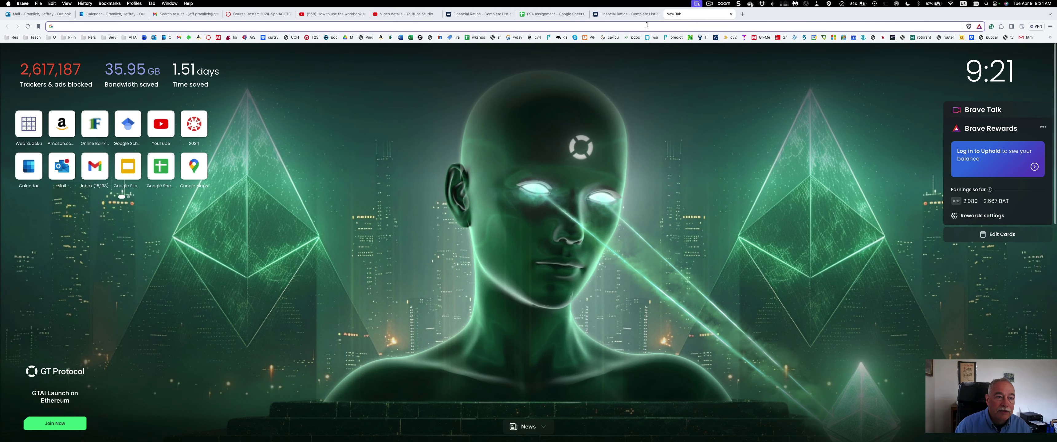
text(sec.gov)
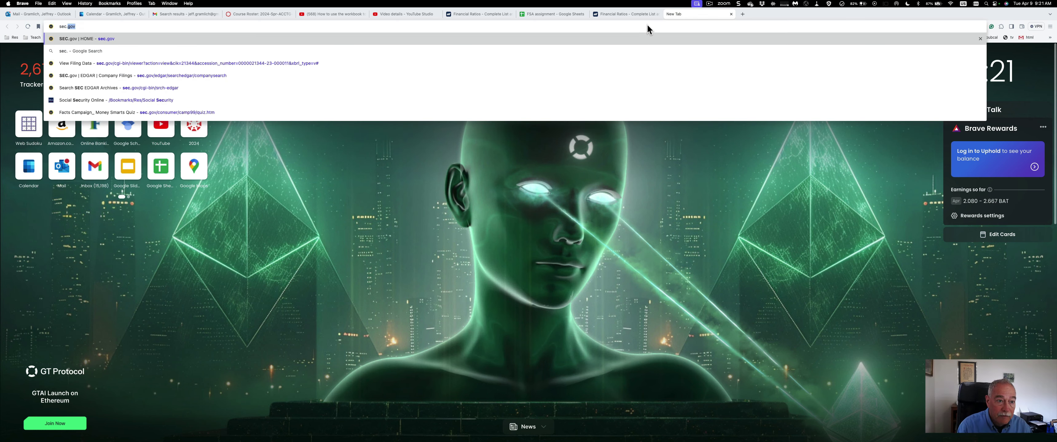
key(Return)
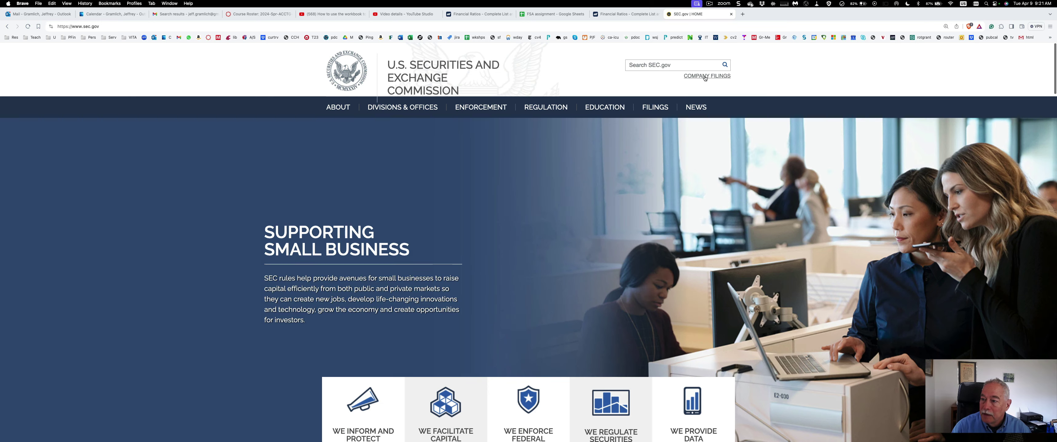
click(704, 78)
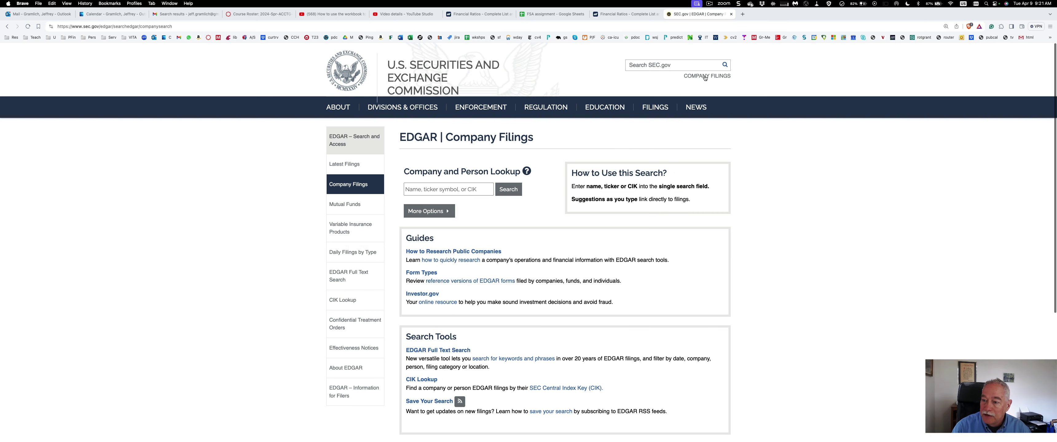
click(416, 189)
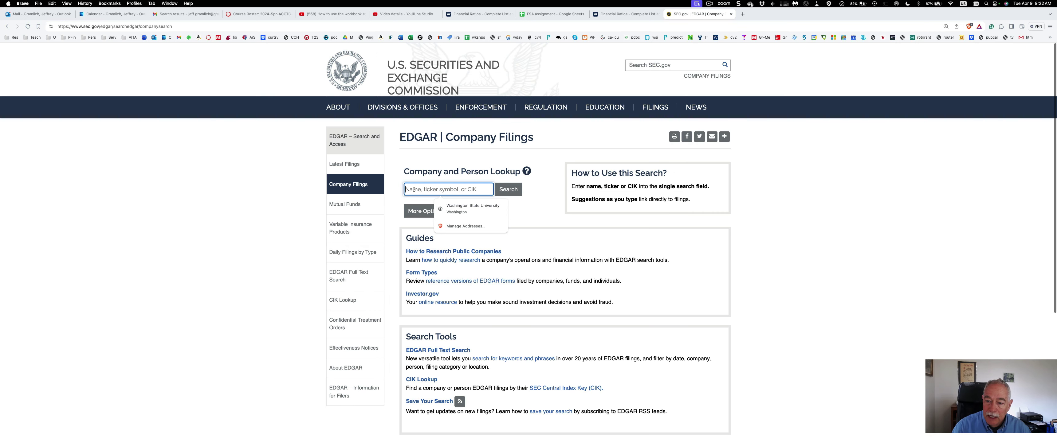
key(super+v)
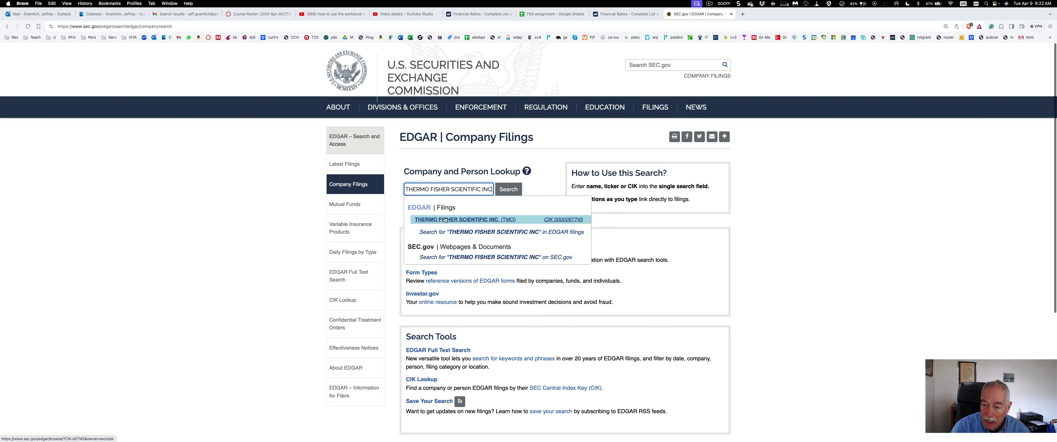
click(445, 220)
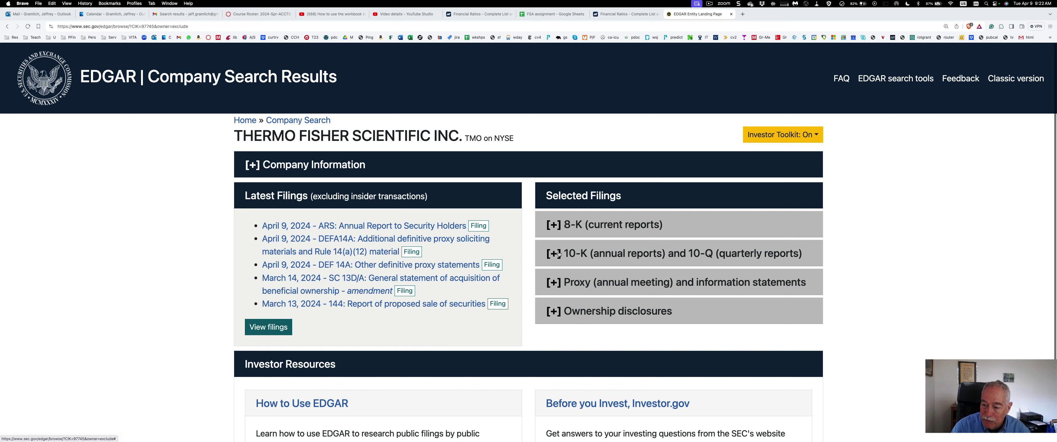
Open Thermo Fisher's most recent 10-K, filed 2024-02-22
click(552, 256)
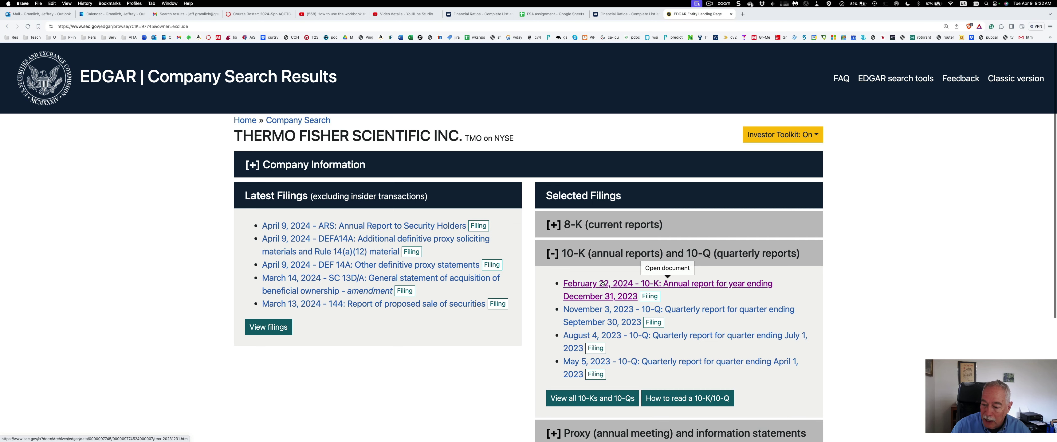
click(573, 397)
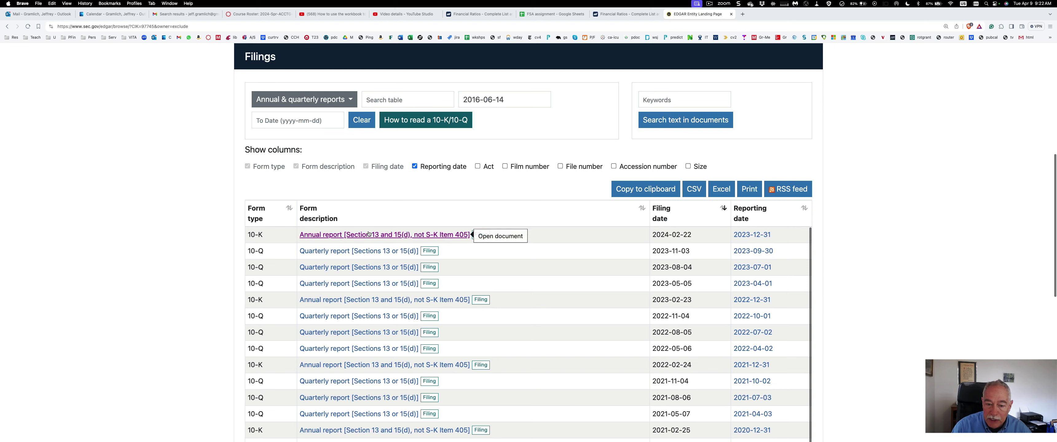
click(387, 236)
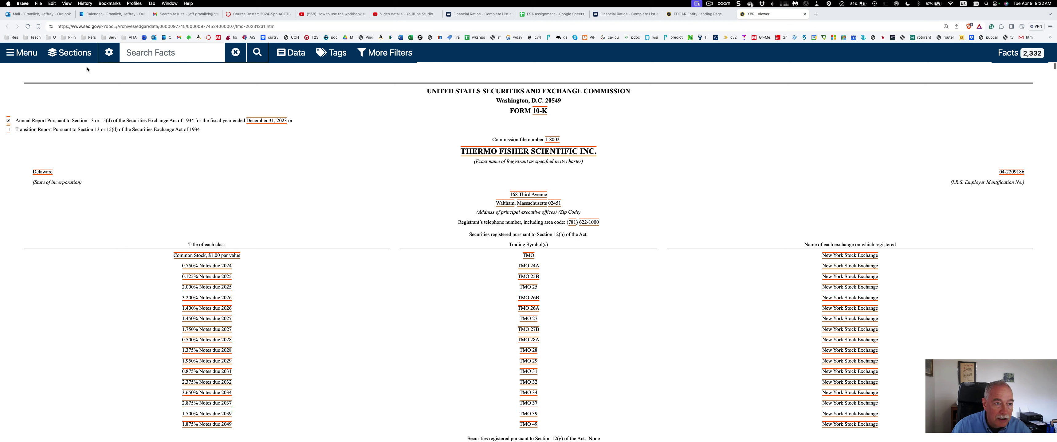
Open the 2023 10-K as a plain HTML page and go back to the filings list
click(25, 53)
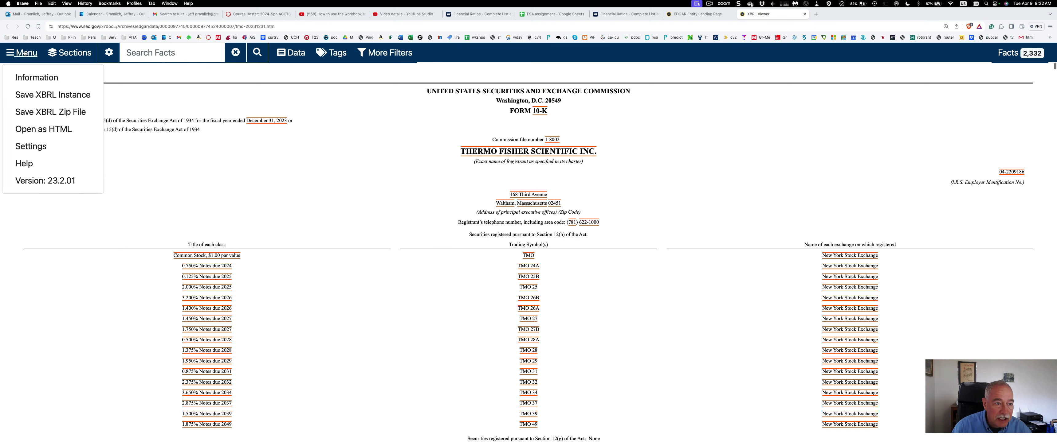
click(34, 127)
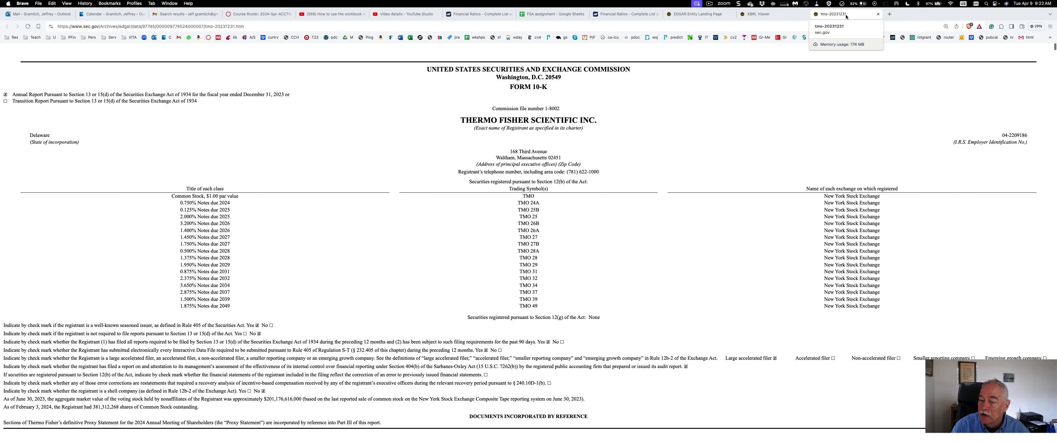
click(889, 14)
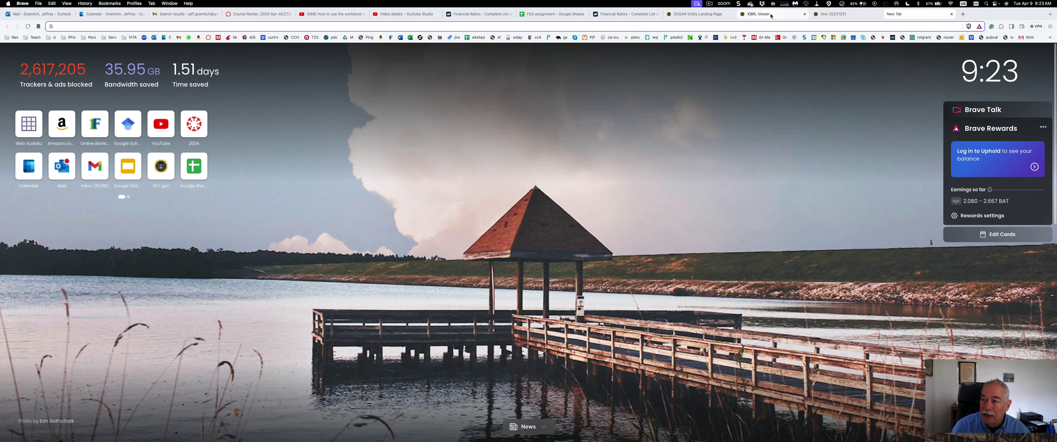
click(692, 15)
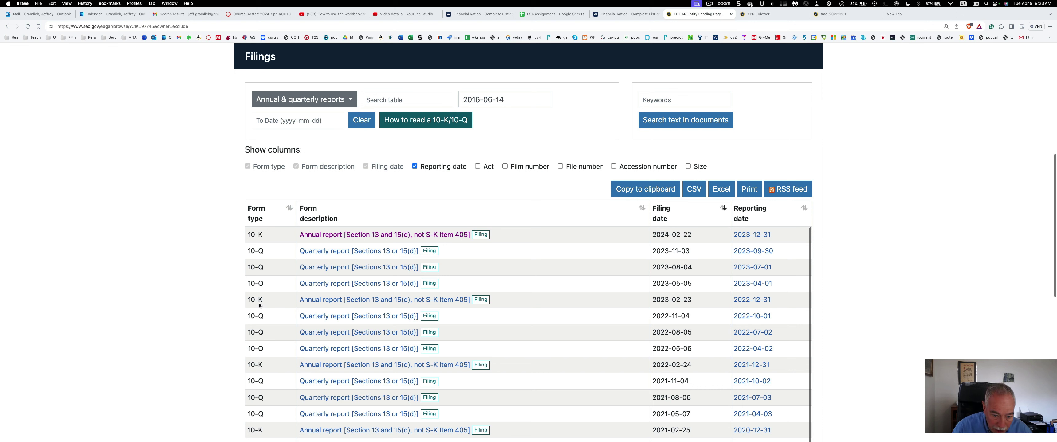
Open the 10-K filed 2023-02-23 as plain HTML, then return to the filings list
click(422, 303)
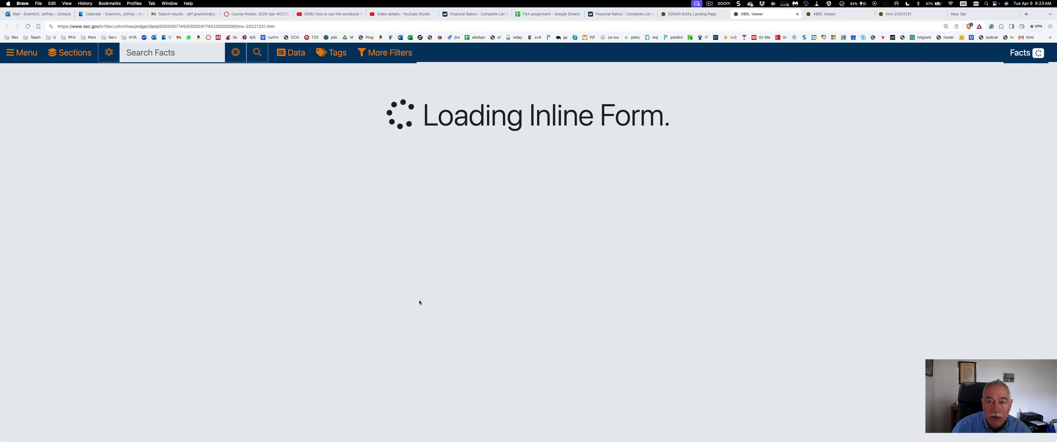
click(17, 56)
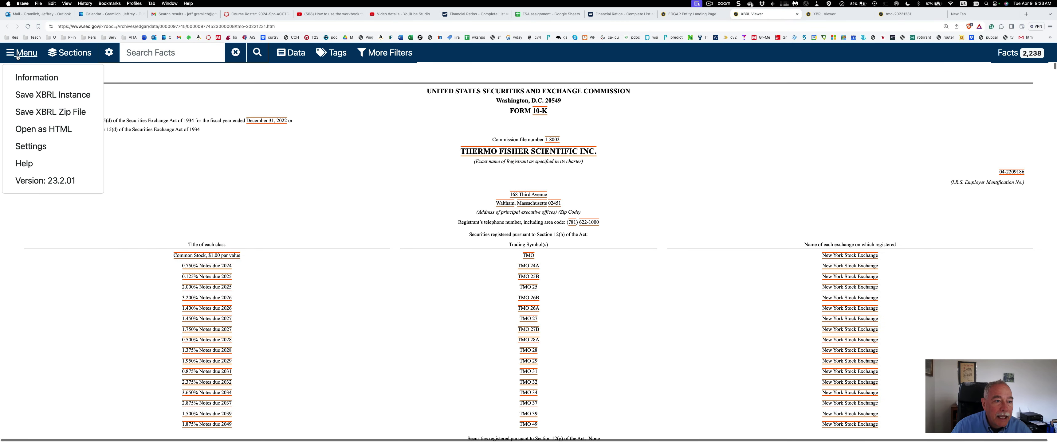
click(32, 128)
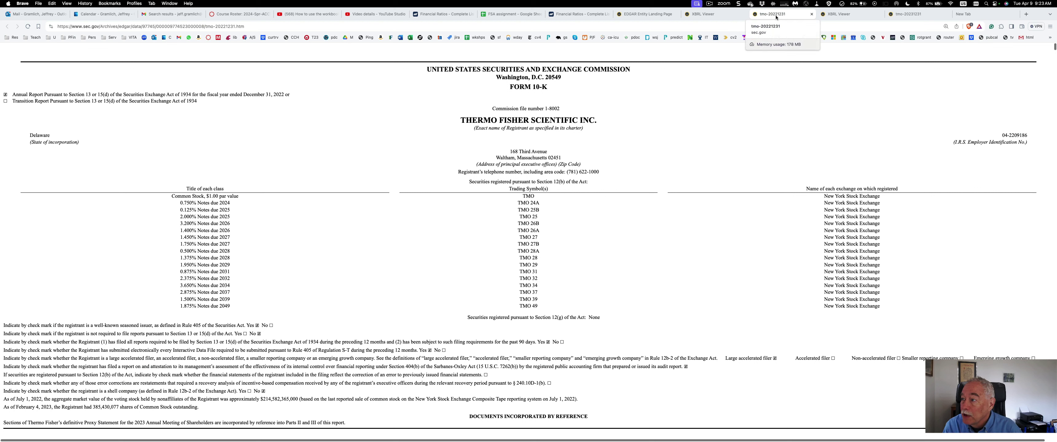
drag(776, 17, 860, 17)
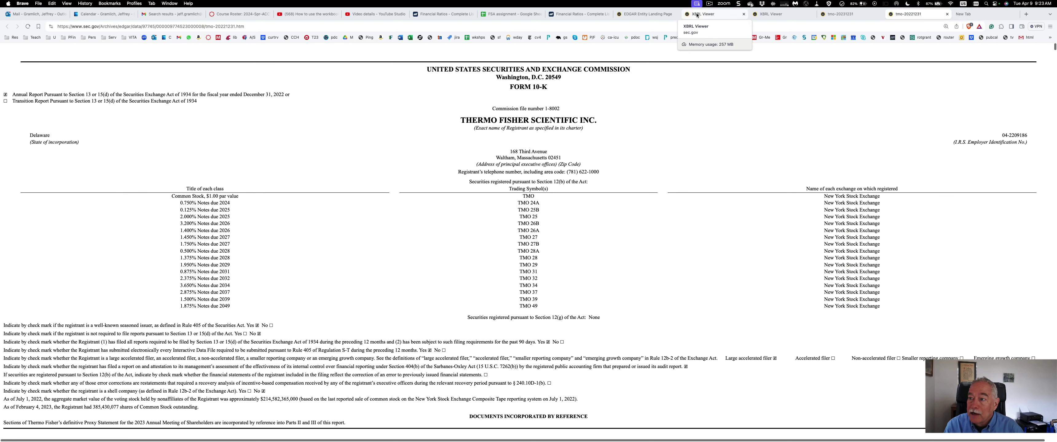
click(640, 16)
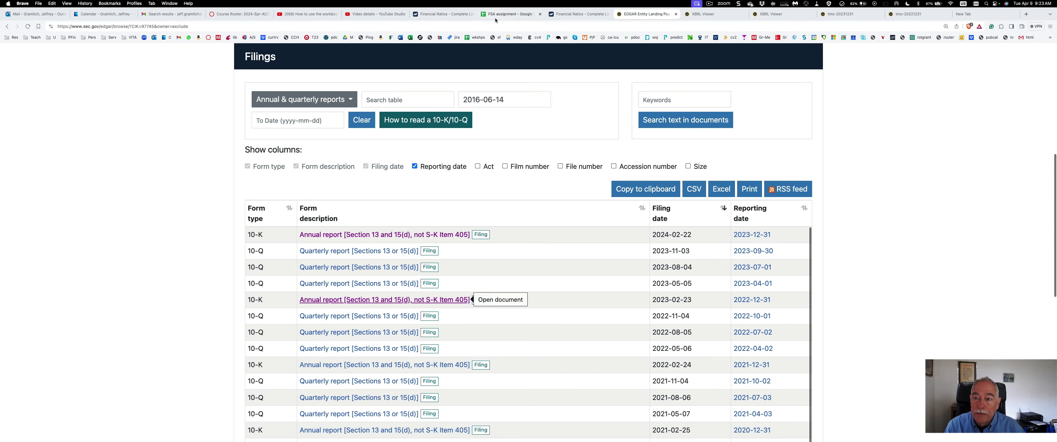
Select DANAHER CORP in cell I7 of the assignment sheet, then return to EDGAR
click(505, 14)
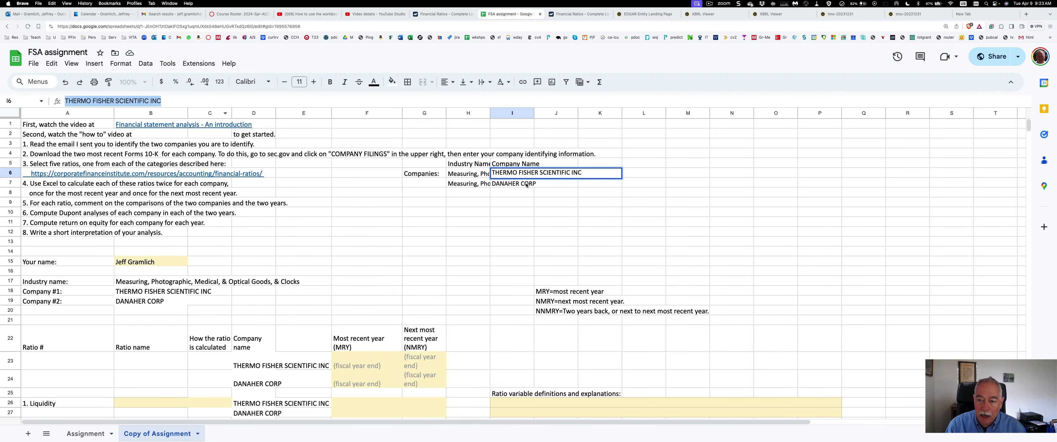
click(508, 185)
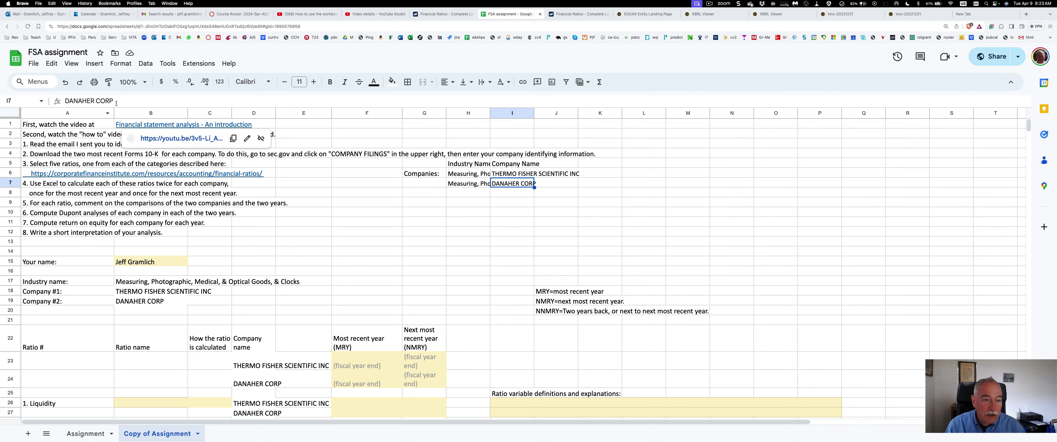
key(Return)
key(super+a)
key(super+c)
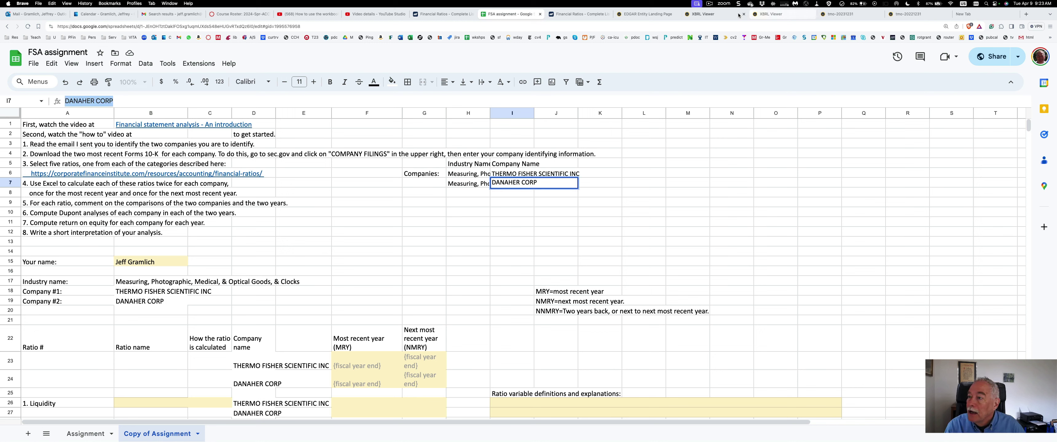
click(644, 15)
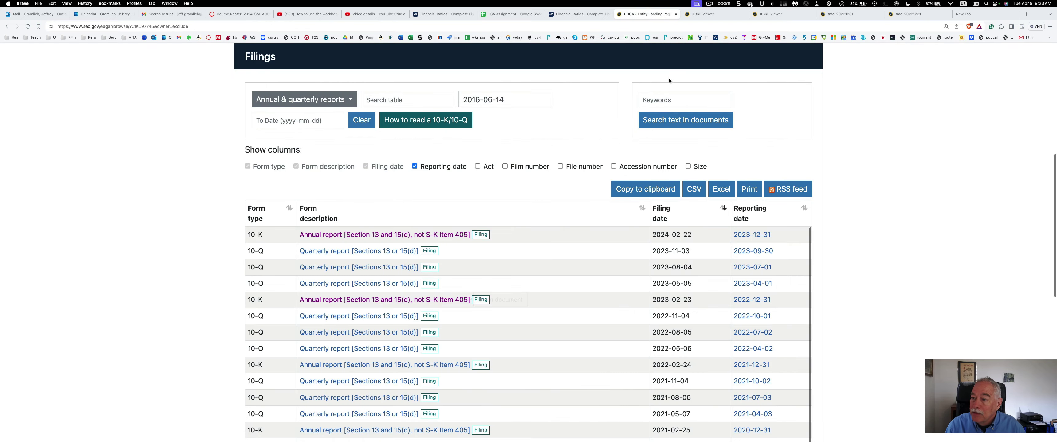
Replace the company lookup entry with DANAHER CORP and open Danaher's EDGAR page
scroll(484, 111, up, 8)
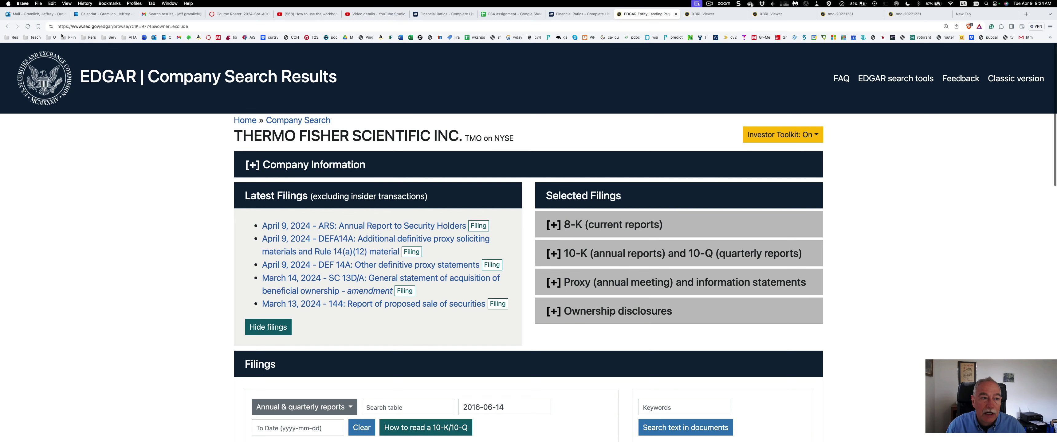
click(6, 27)
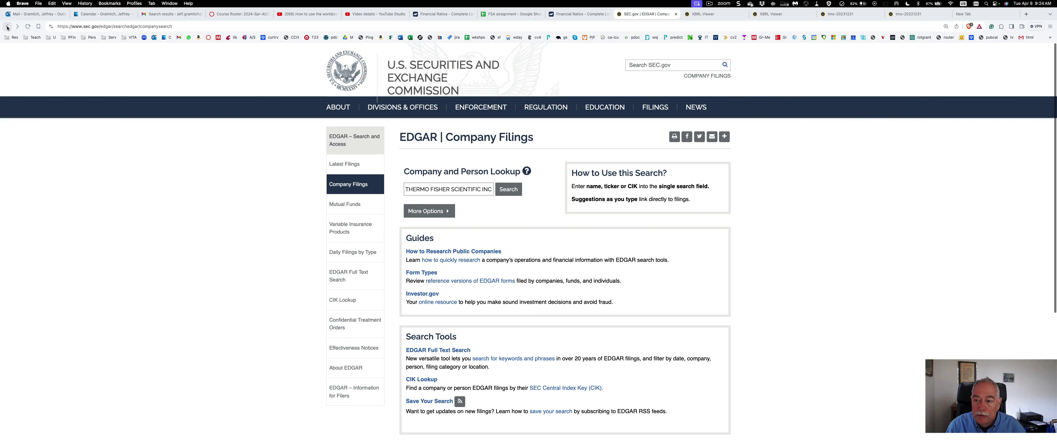
click(456, 189)
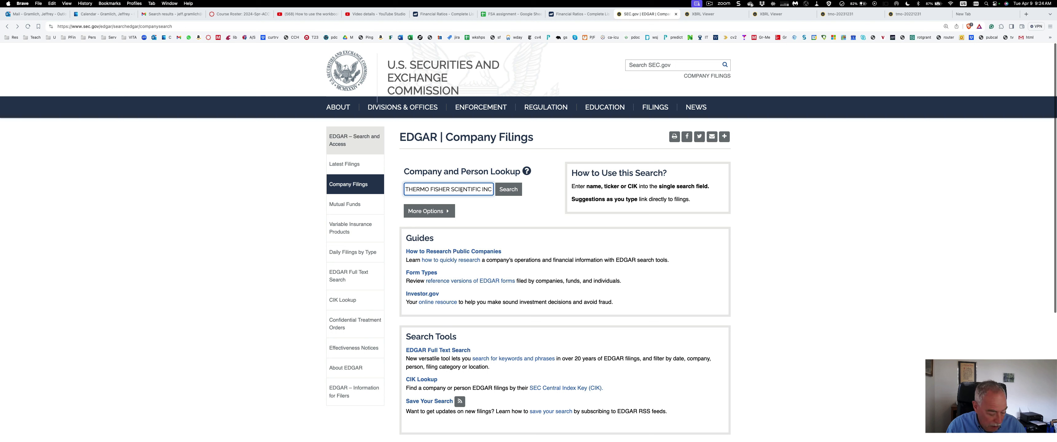
key(super+a)
key(BackSpace)
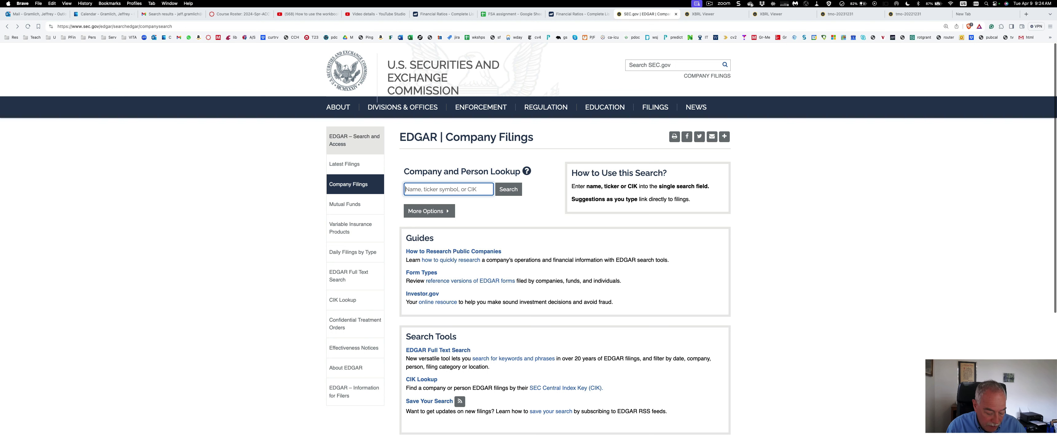
key(super+v)
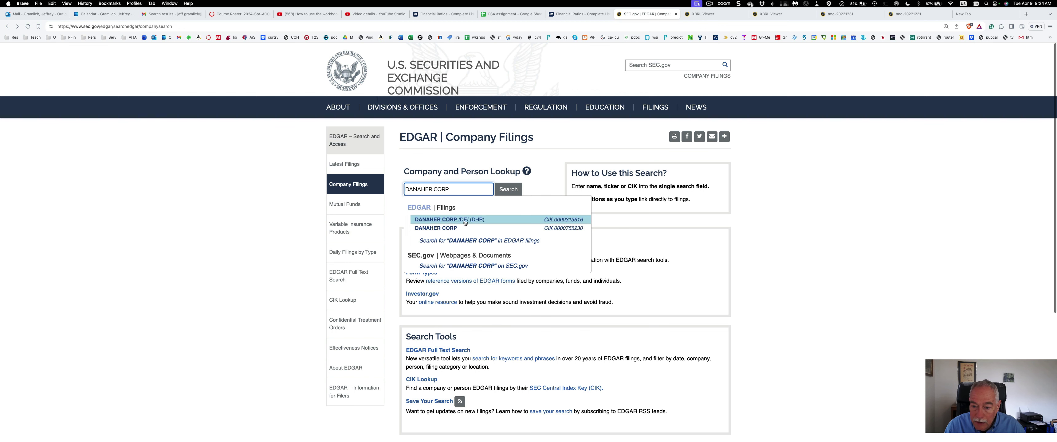
click(454, 220)
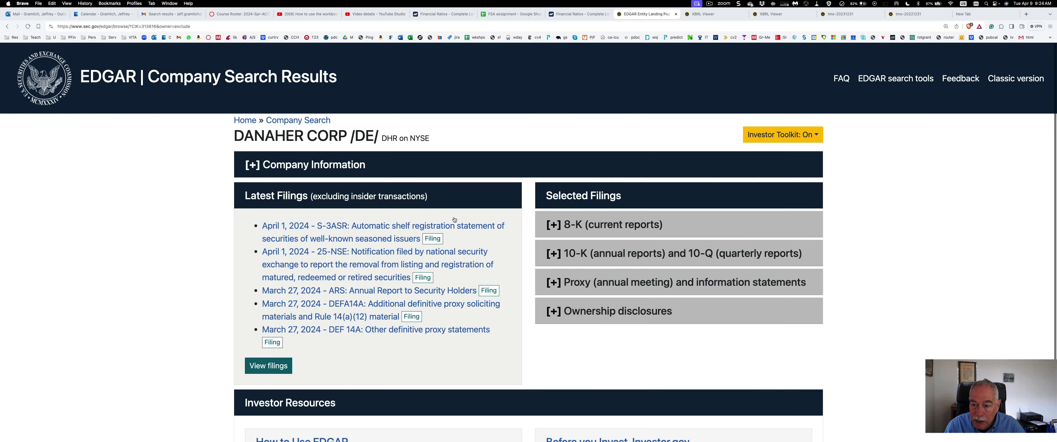
Open Danaher's latest 10-K annual report, filed 2024-02-21
click(554, 254)
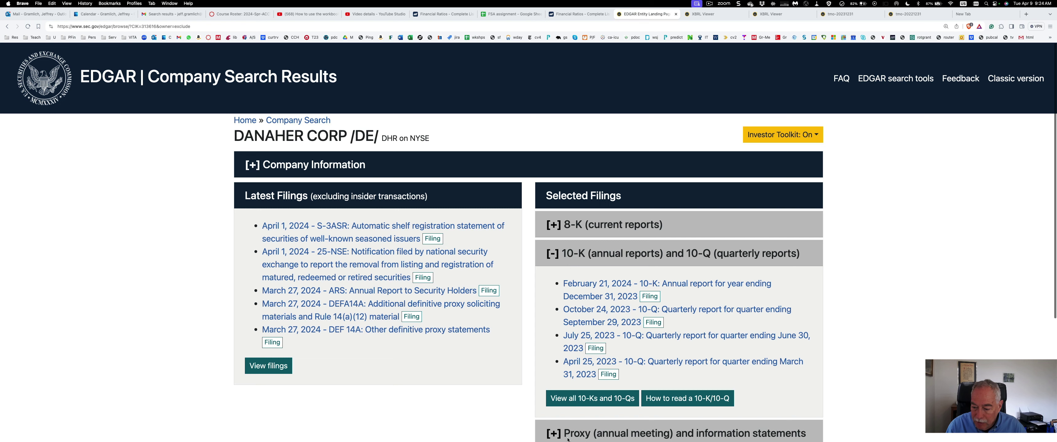
click(552, 395)
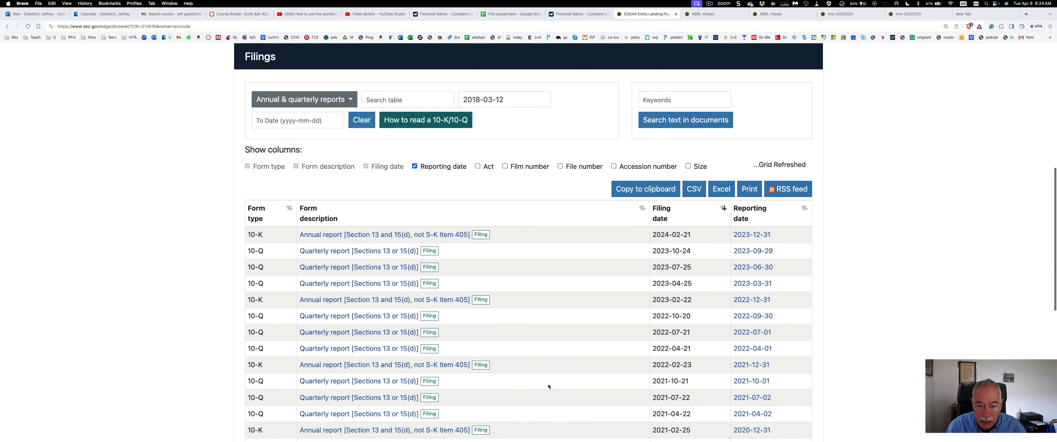
click(459, 235)
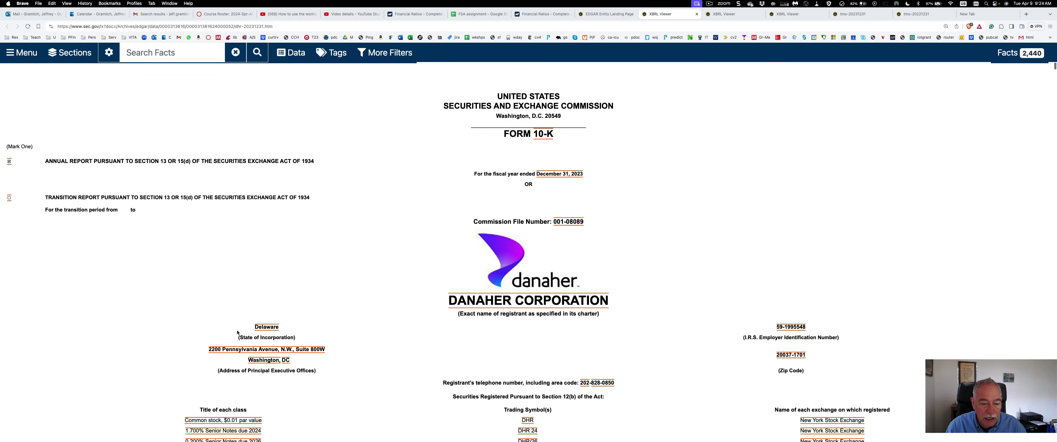
Open Danaher's 2023 10-K as plain HTML, move its tab right, and return to filings
click(21, 59)
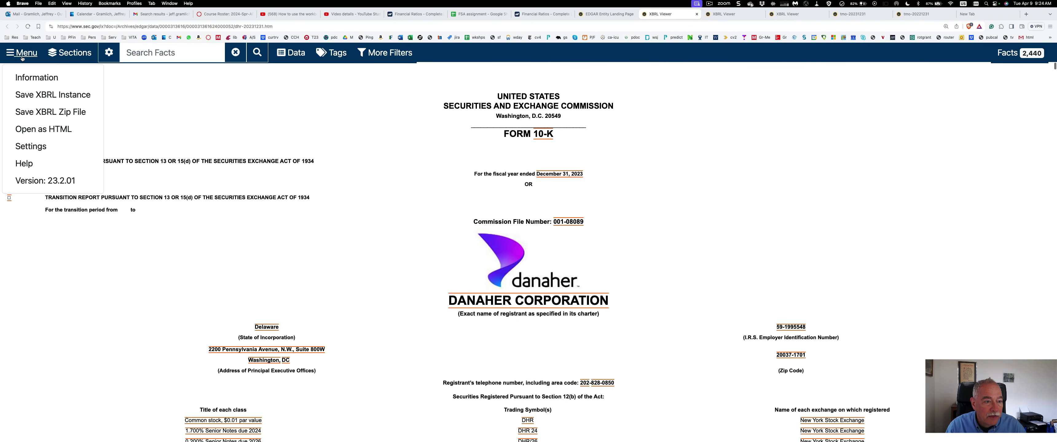
click(38, 127)
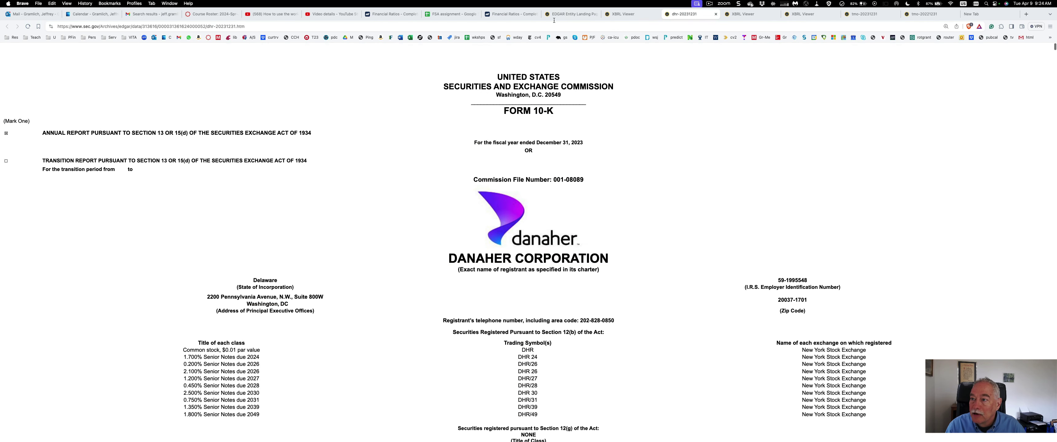
drag(679, 15, 917, 15)
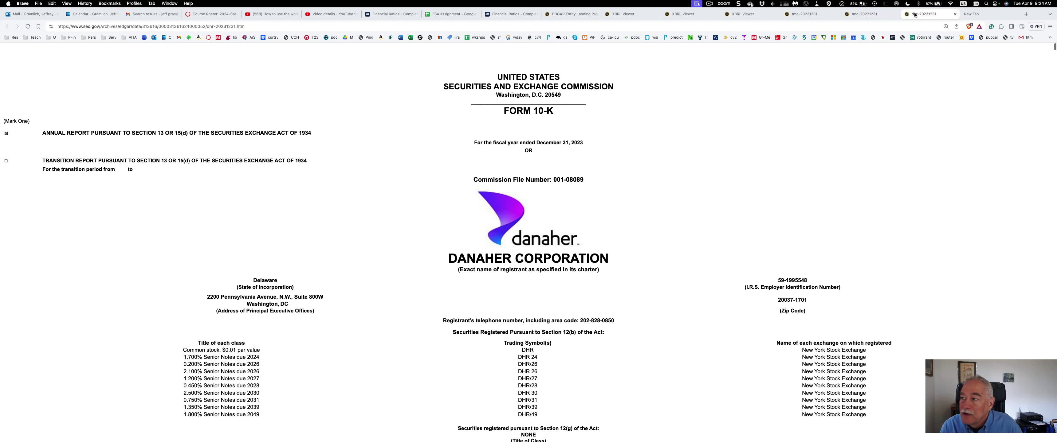
click(568, 15)
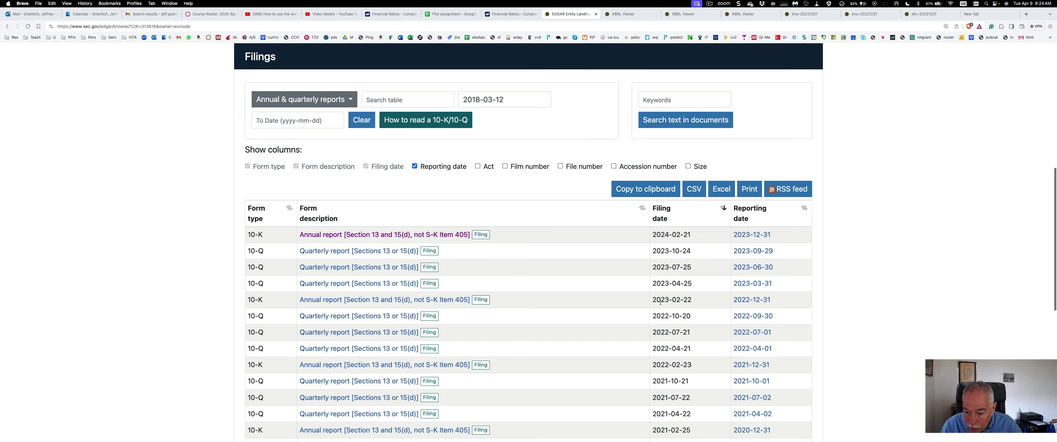
click(389, 302)
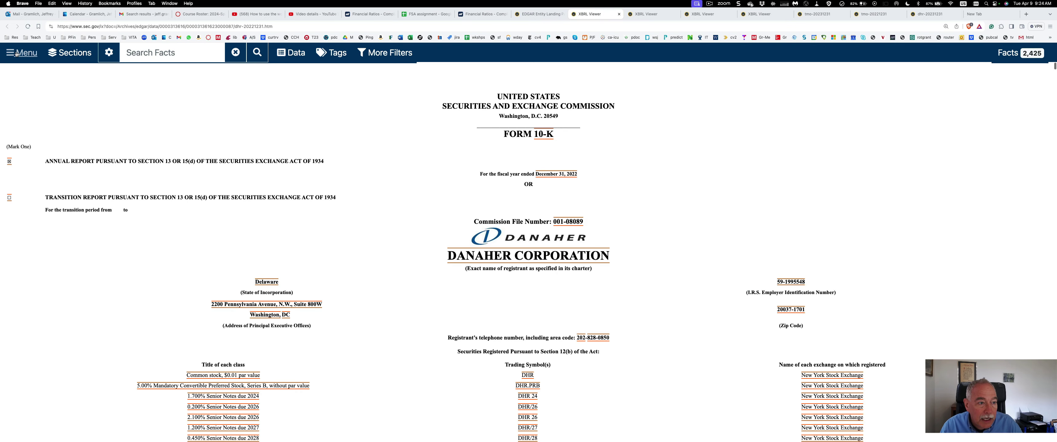
click(16, 53)
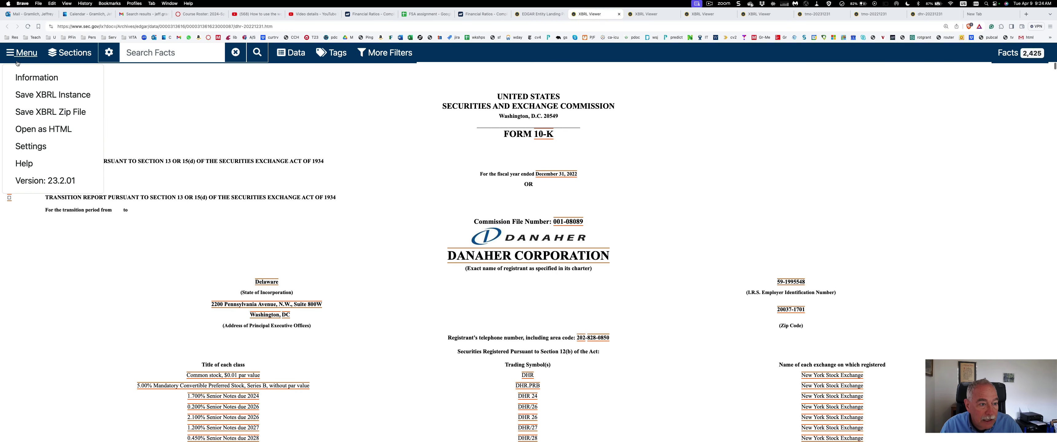
click(35, 127)
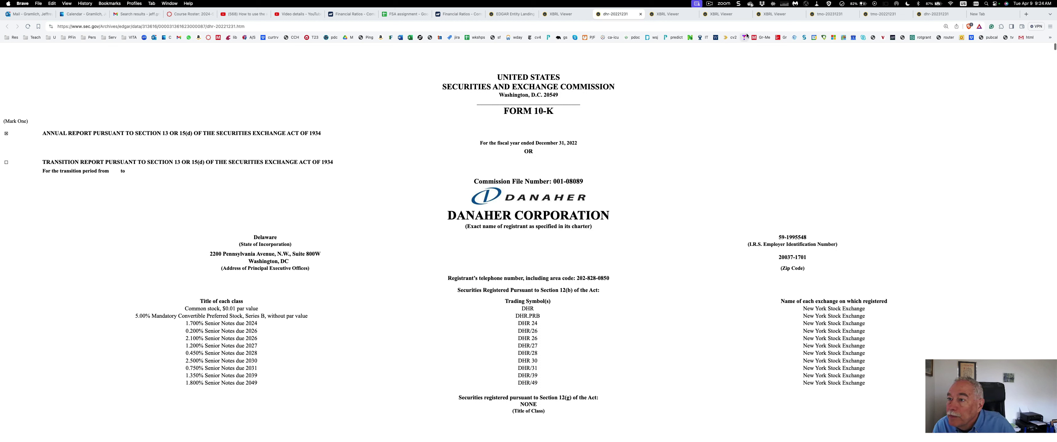
drag(614, 16, 936, 13)
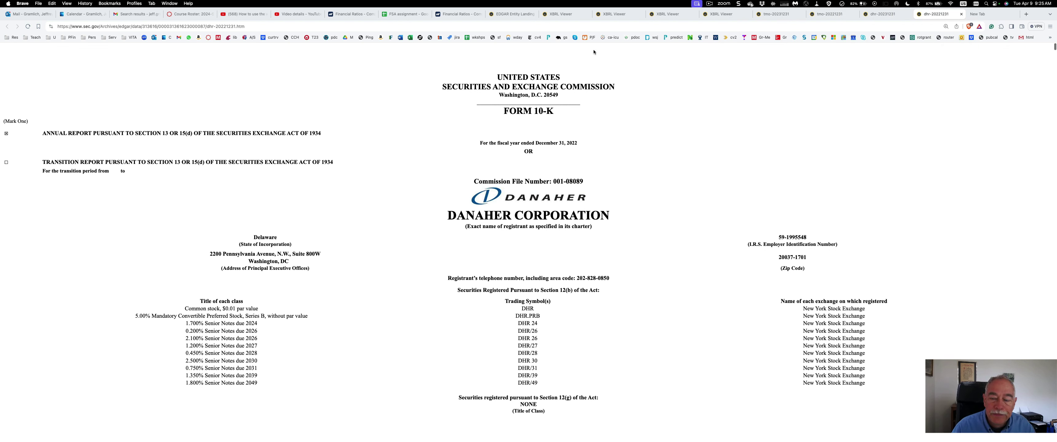
Go to Item 8 of Thermo Fisher's 2023 10-K and review its consolidated balance sheet
click(773, 15)
scroll(523, 165, down, 10)
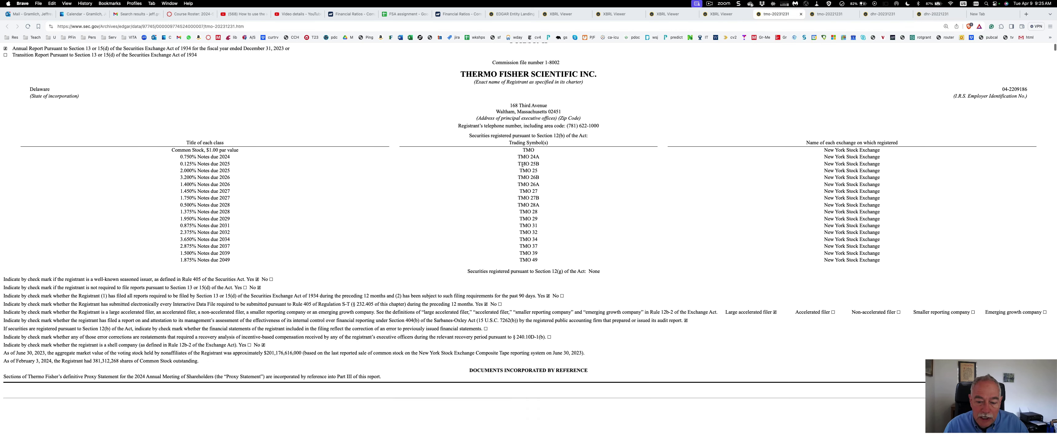
scroll(523, 165, down, 4)
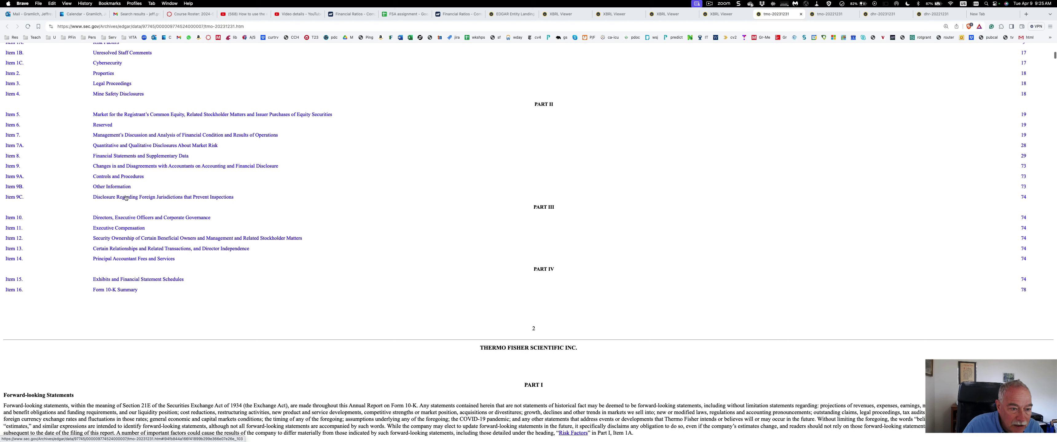
click(111, 157)
scroll(119, 160, down, 5)
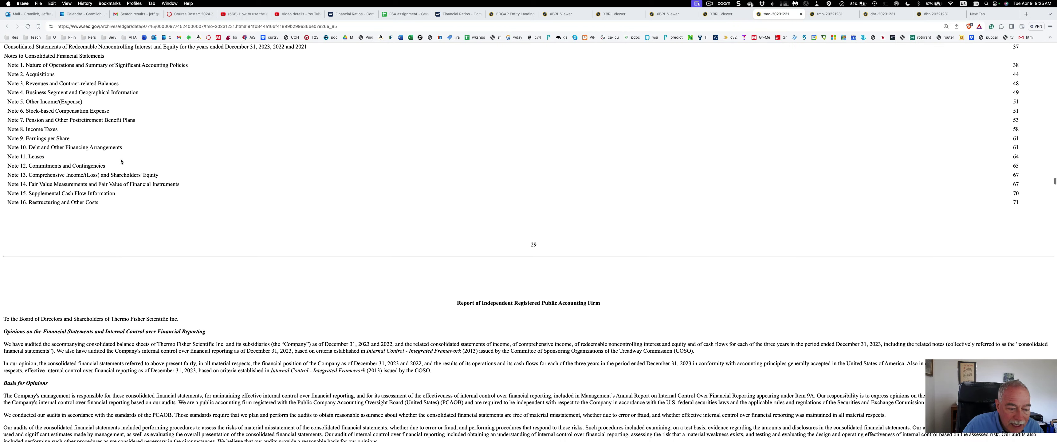
scroll(120, 162, down, 10)
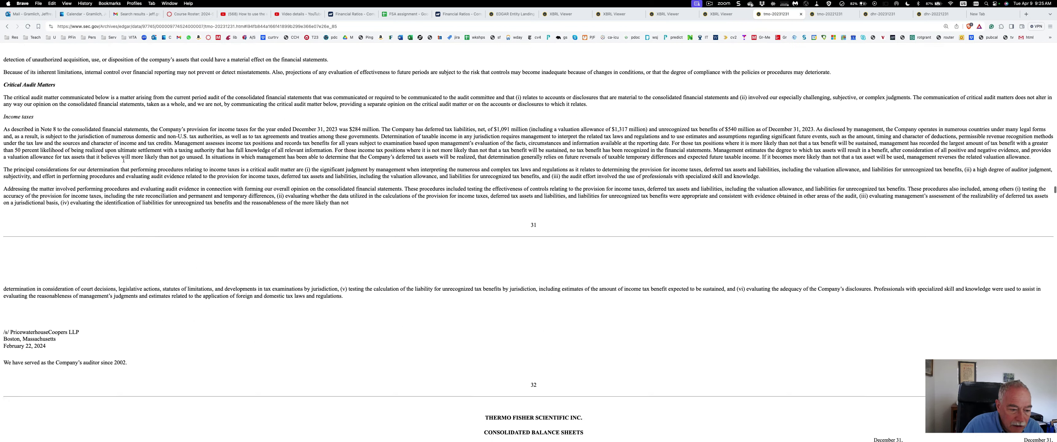
scroll(124, 160, down, 5)
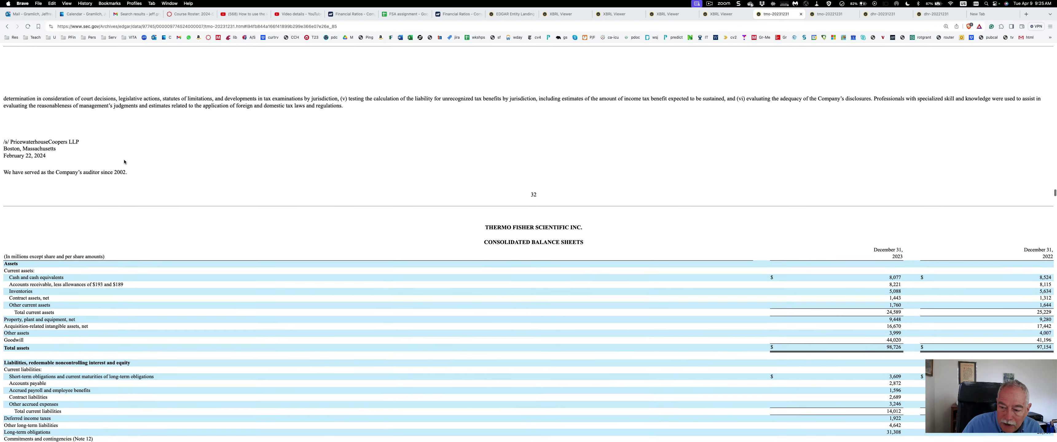
scroll(123, 161, down, 3)
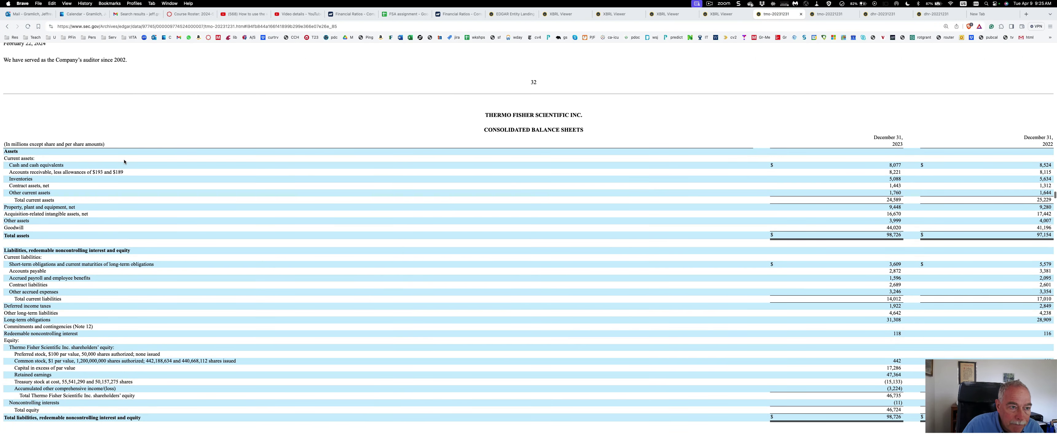
scroll(124, 160, up, 3)
scroll(125, 160, down, 6)
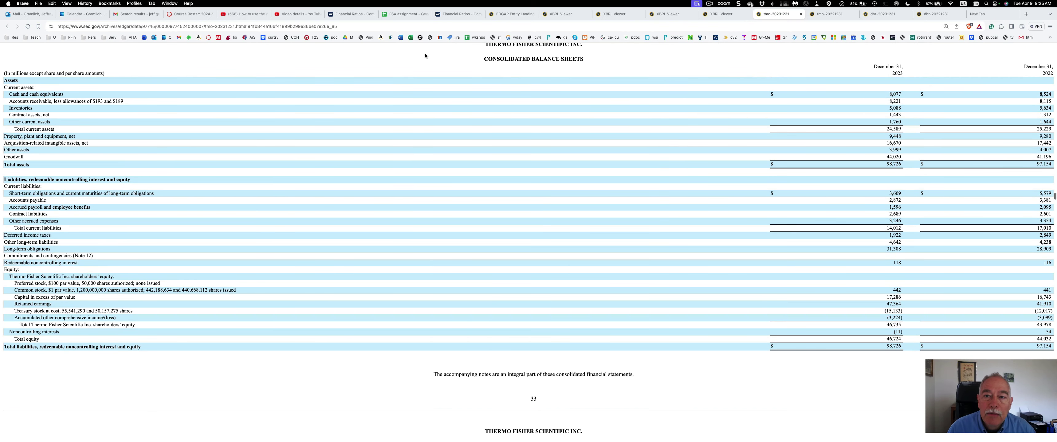
Close the EDGAR filings list and the four XBRL viewer pages, then return to the FSA sheet
drag(401, 16, 724, 16)
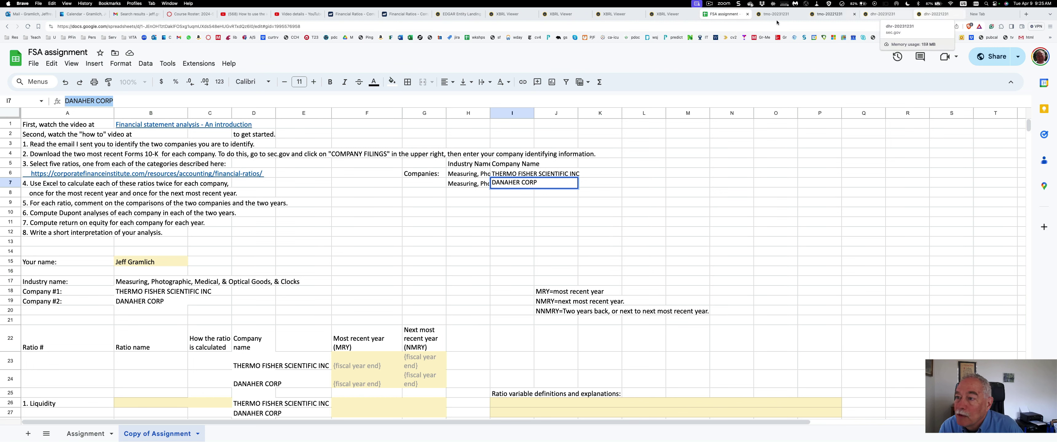
click(454, 15)
click(480, 14)
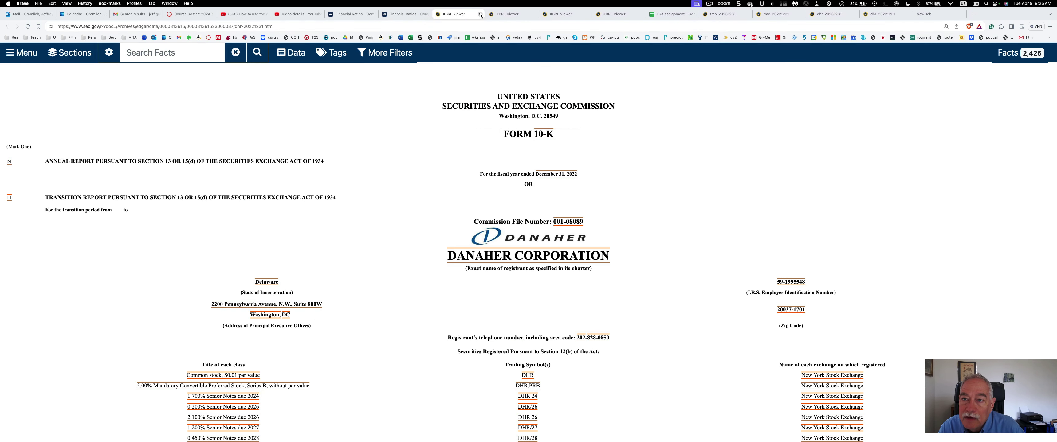
click(480, 14)
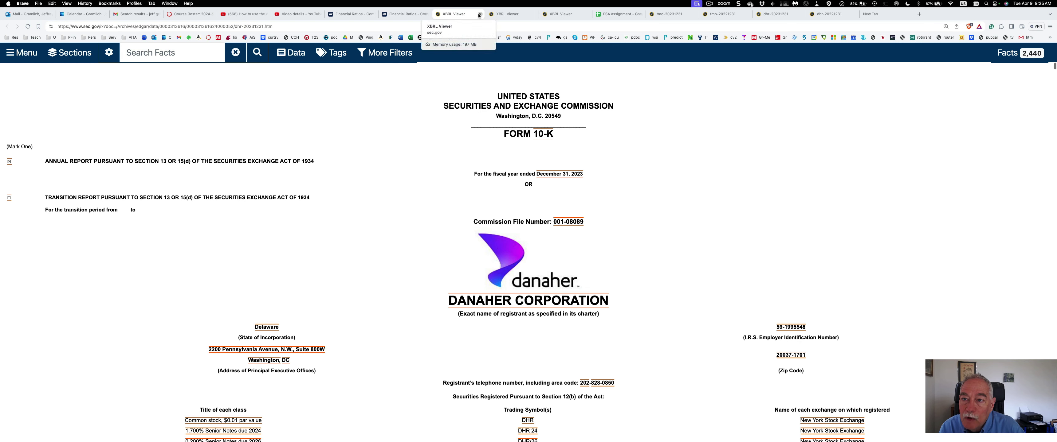
click(479, 15)
click(480, 14)
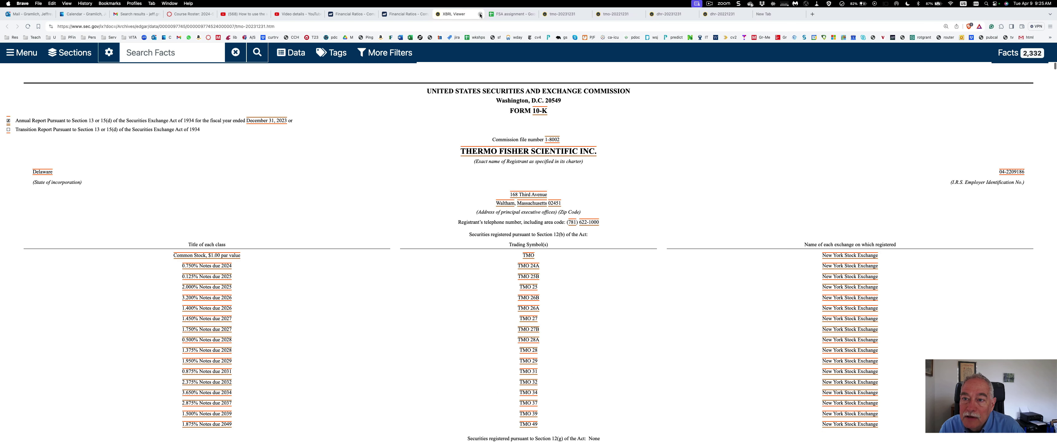
click(480, 15)
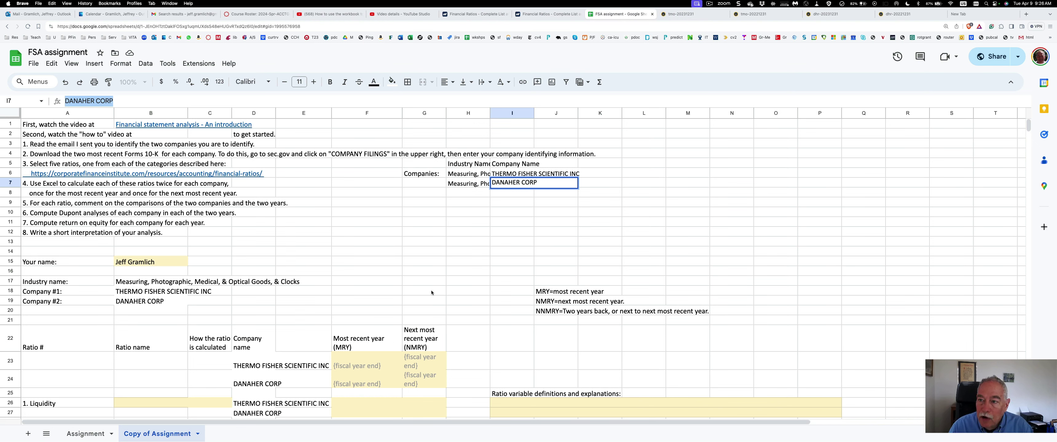
click(678, 14)
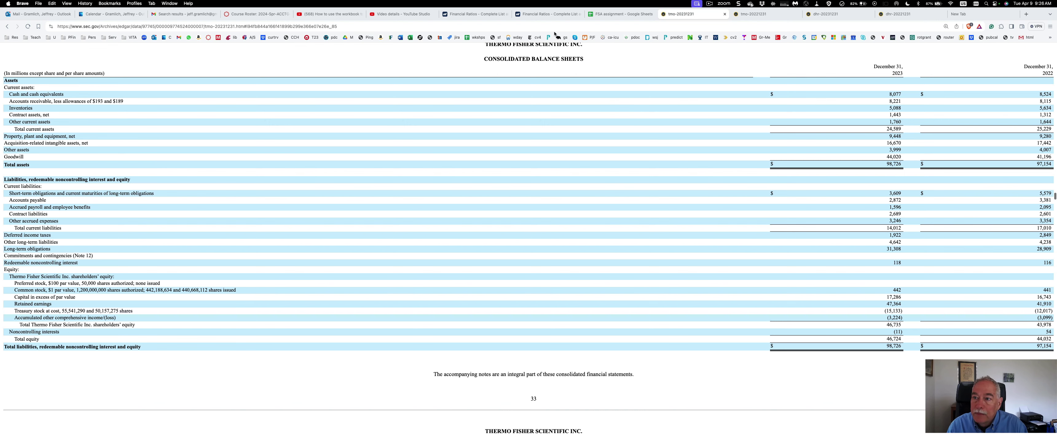
click(619, 14)
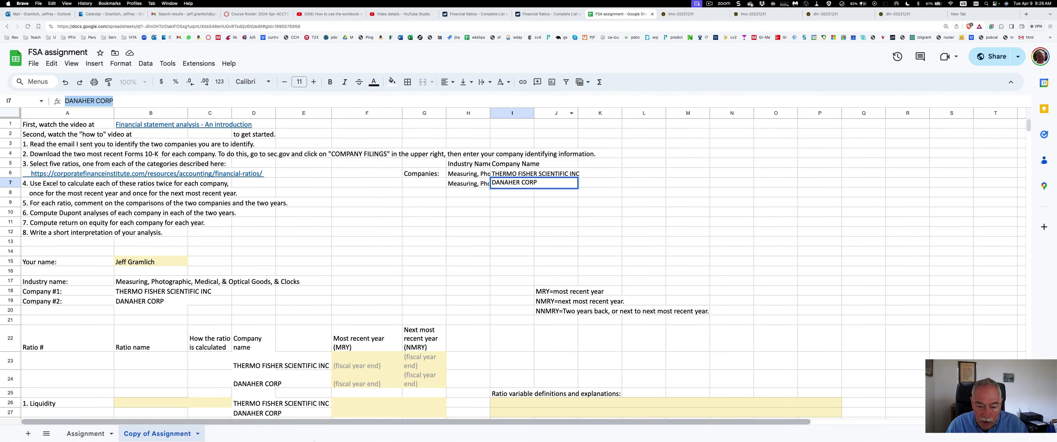
Enter Thermo Fisher's fiscal year-ends 12/31/23 and 12/31/22 in F23 and G23
click(356, 364)
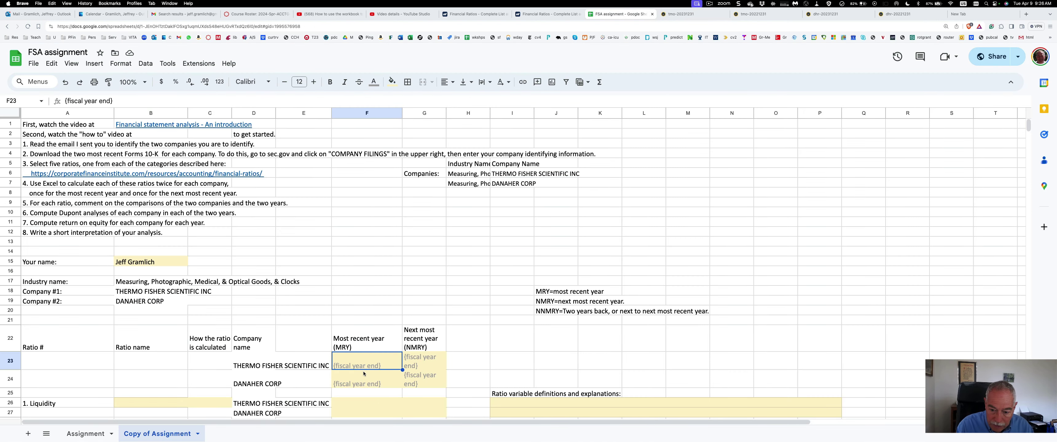
text(12/)
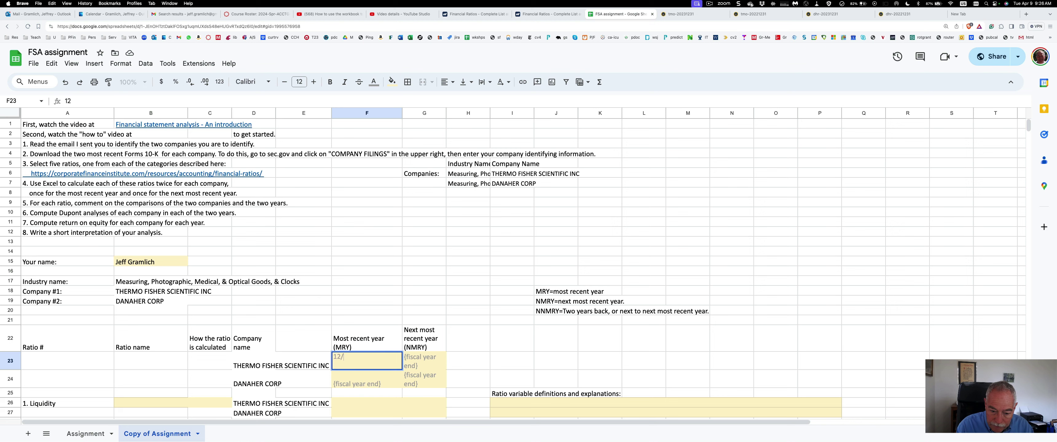
text(31/23)
key(Return)
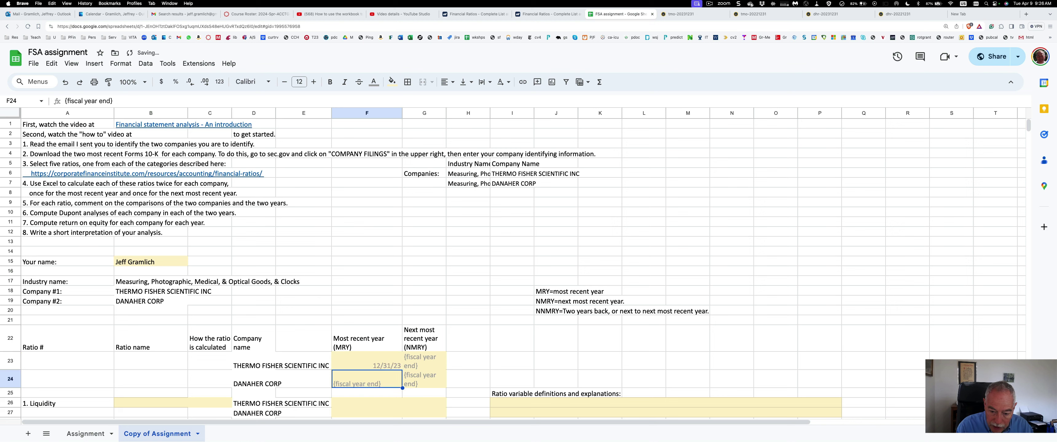
key(Up)
key(Right)
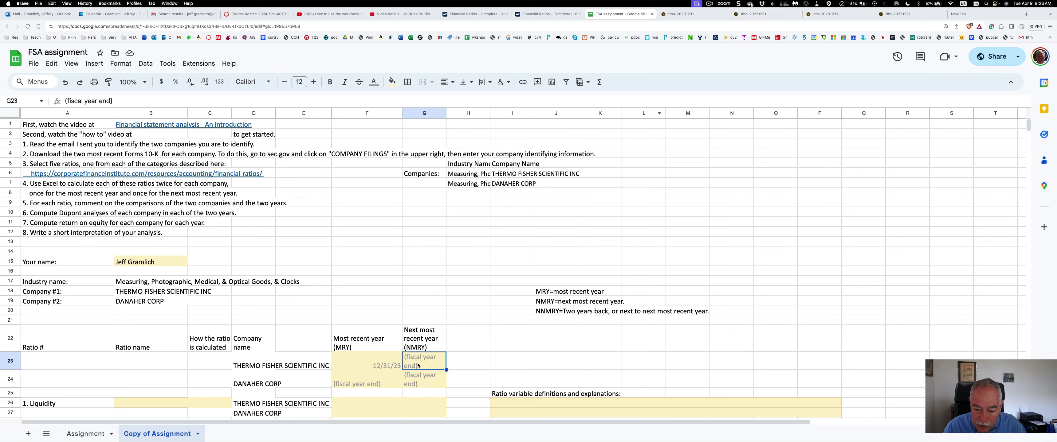
text(12)
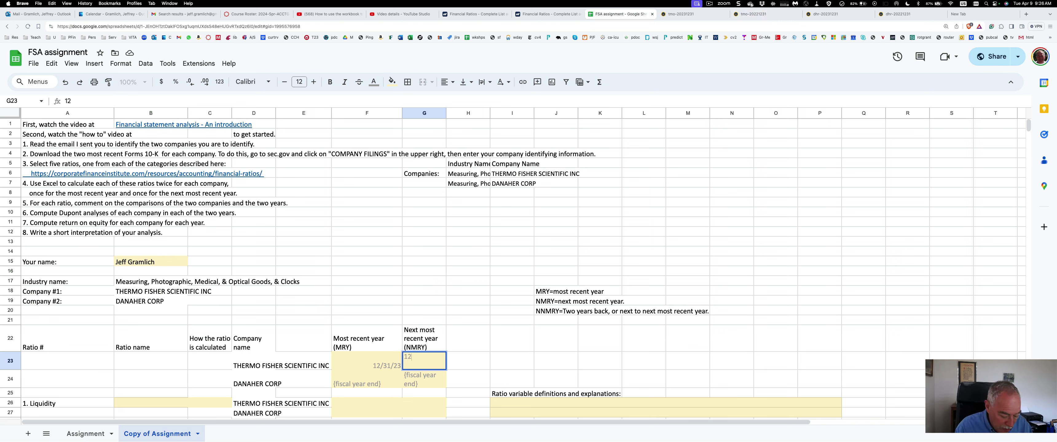
text(/31/22)
key(Return)
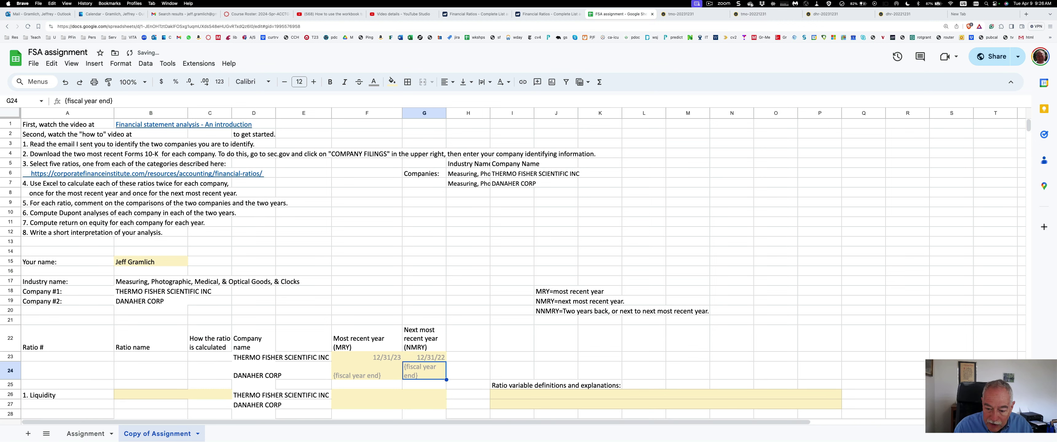
Enter Danaher's fiscal year-ends 12/31/23 and 12/31/22 in F24 and G24
click(366, 371)
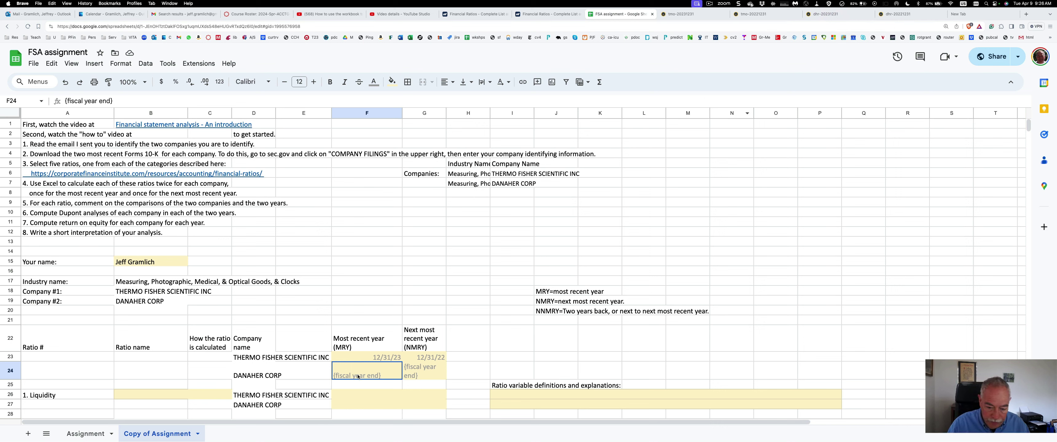
text(12/3)
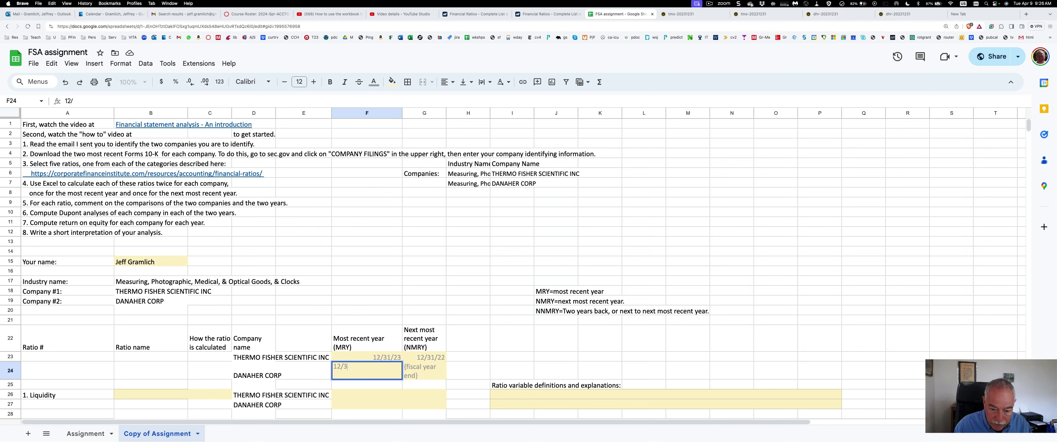
text(1/23)
key(Return)
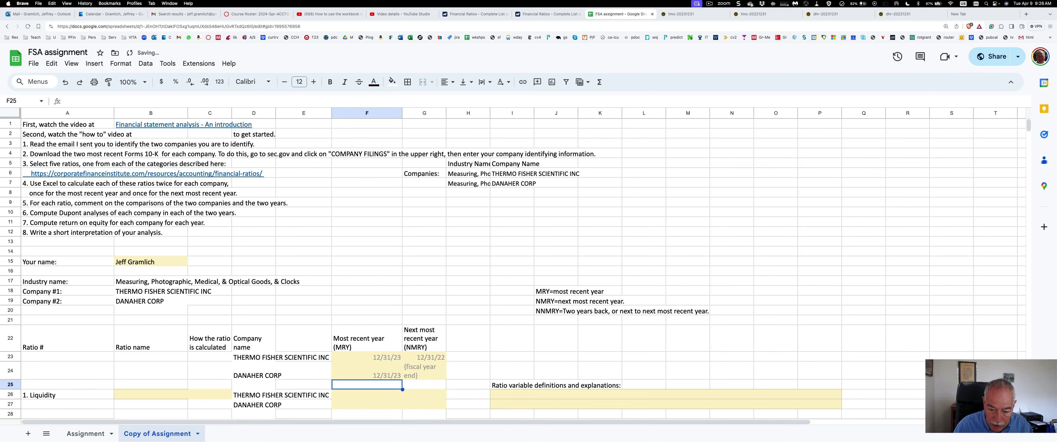
key(Up)
key(Right)
text(12/31)
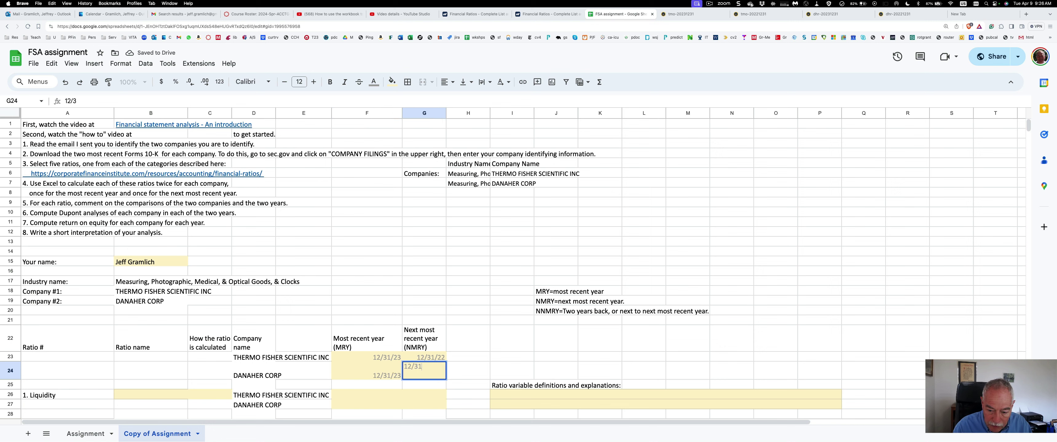
text(/22)
key(Return)
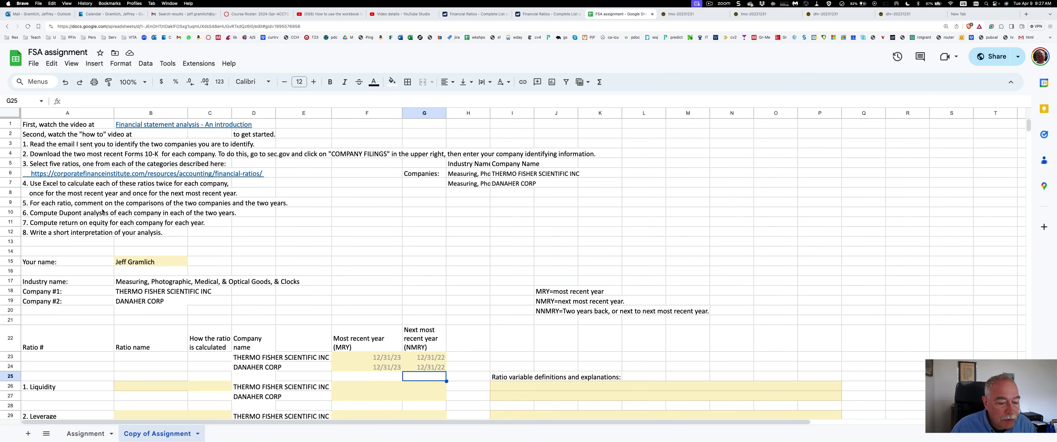
Select the complete corporatefinanceinstitute.com financial-ratios URL from cell A6 in the formula bar
scroll(107, 349, down, 3)
scroll(115, 369, up, 3)
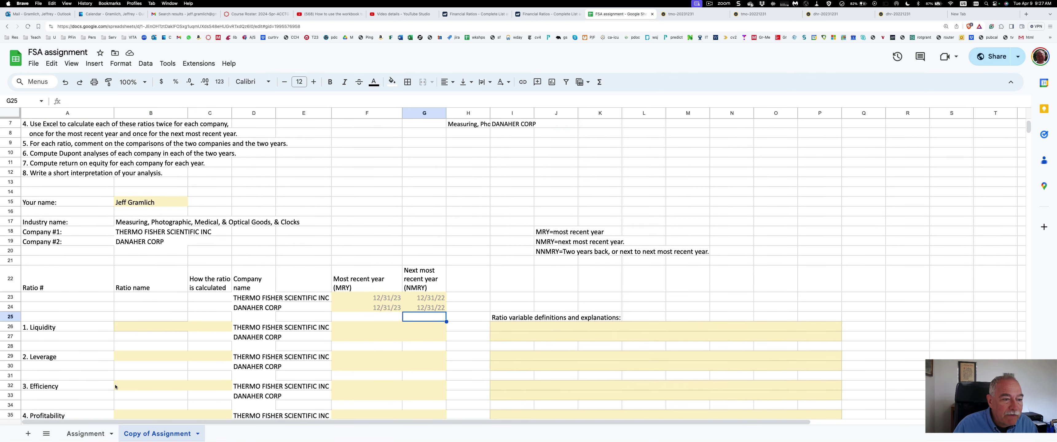
scroll(76, 197, left, 1)
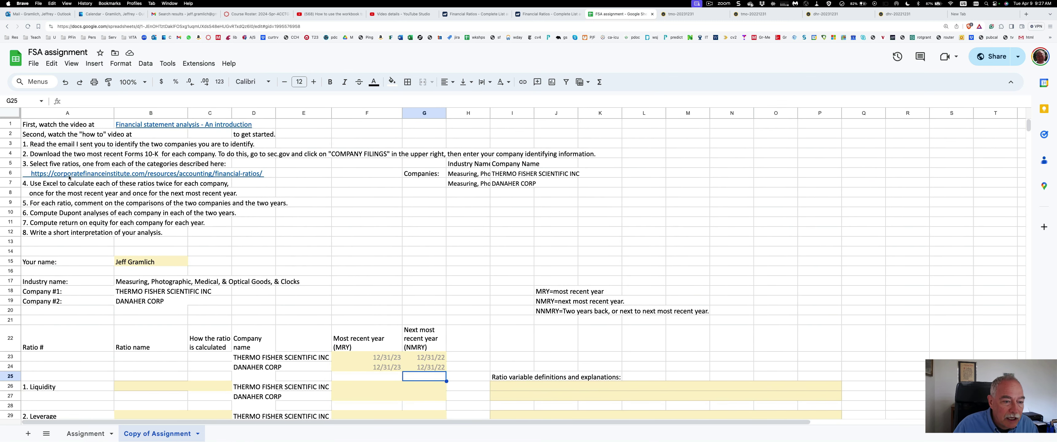
scroll(71, 176, down, 1)
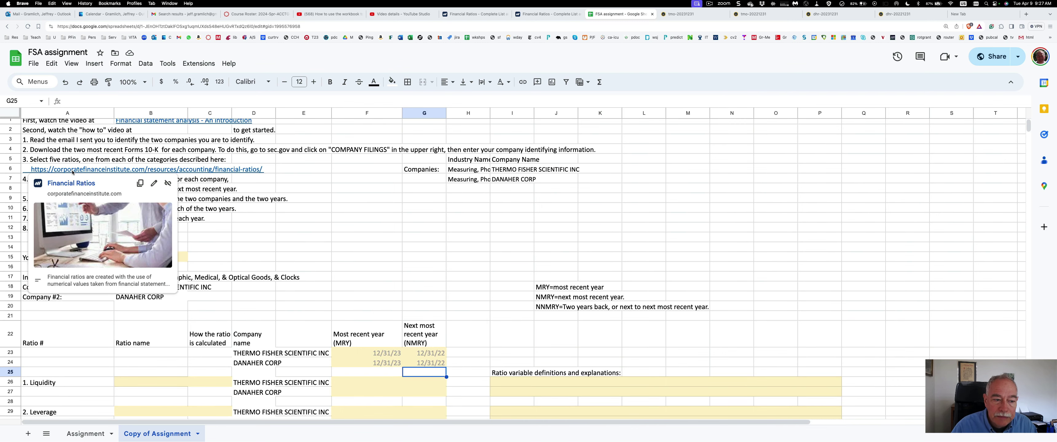
right_click(72, 173)
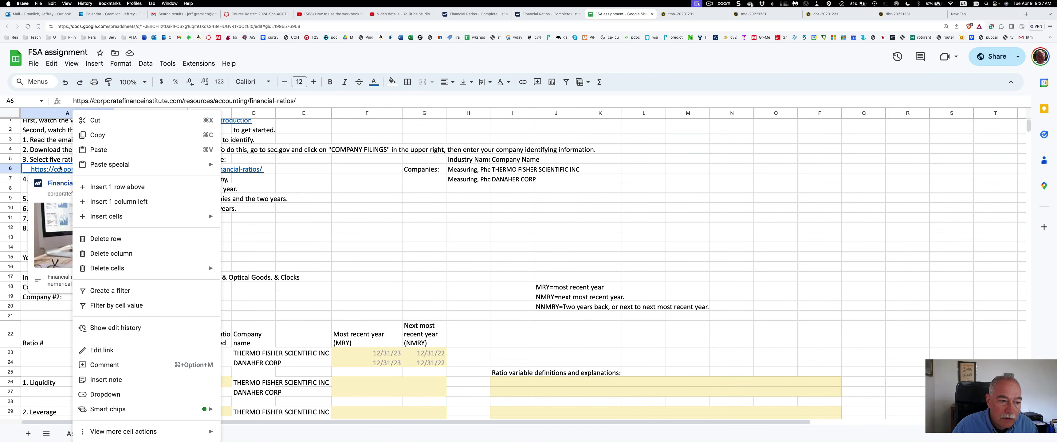
scroll(60, 169, down, 1)
right_click(59, 169)
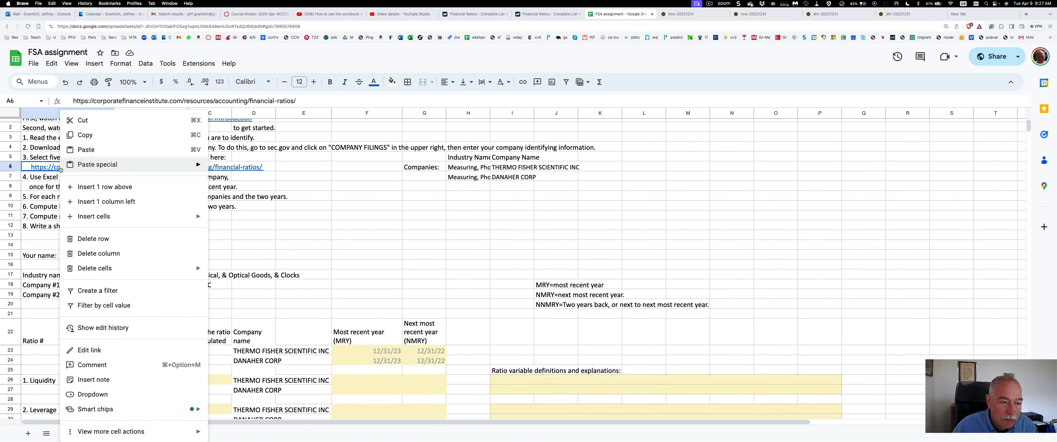
scroll(51, 168, down, 2)
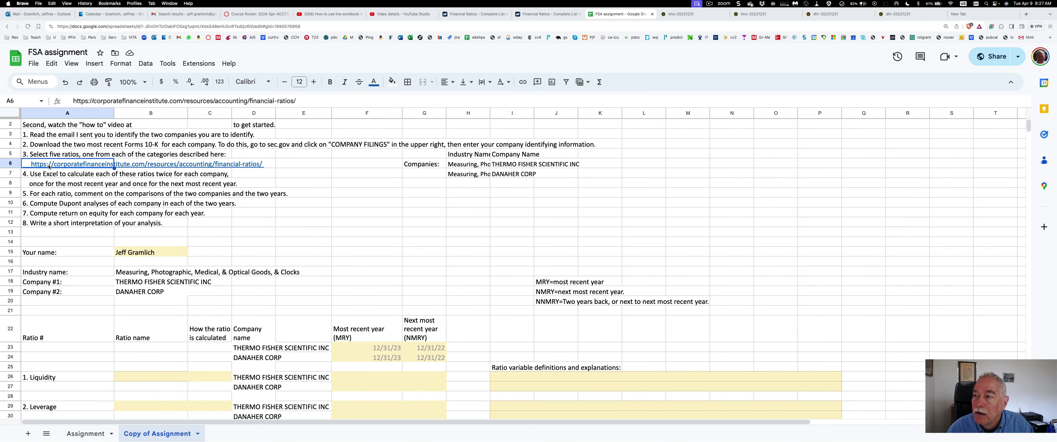
right_click(49, 167)
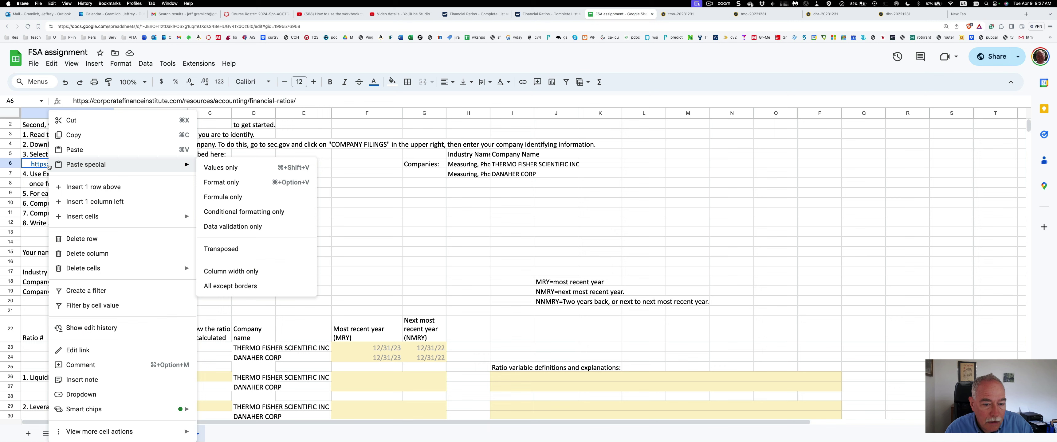
click(40, 166)
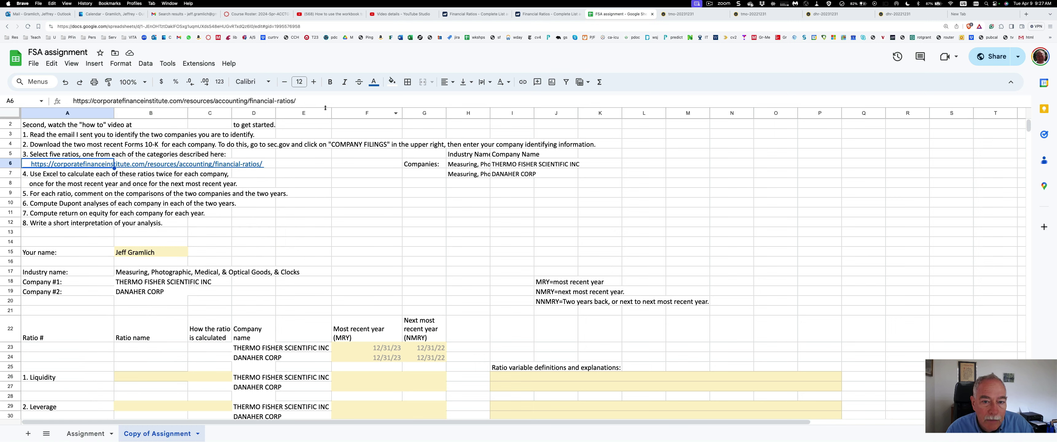
drag(296, 101, 74, 100)
key(super+c)
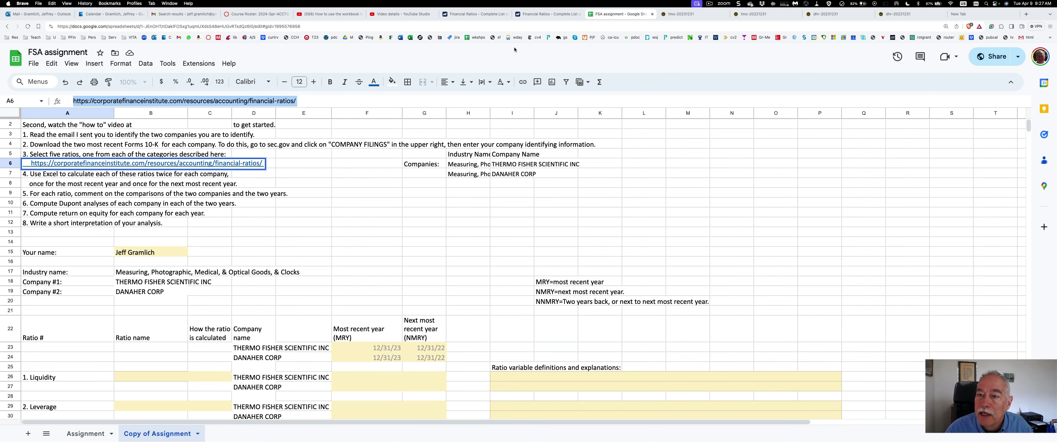
Load the pasted financial-ratios link in the CFI tab and move that tab one place right
click(470, 14)
click(410, 29)
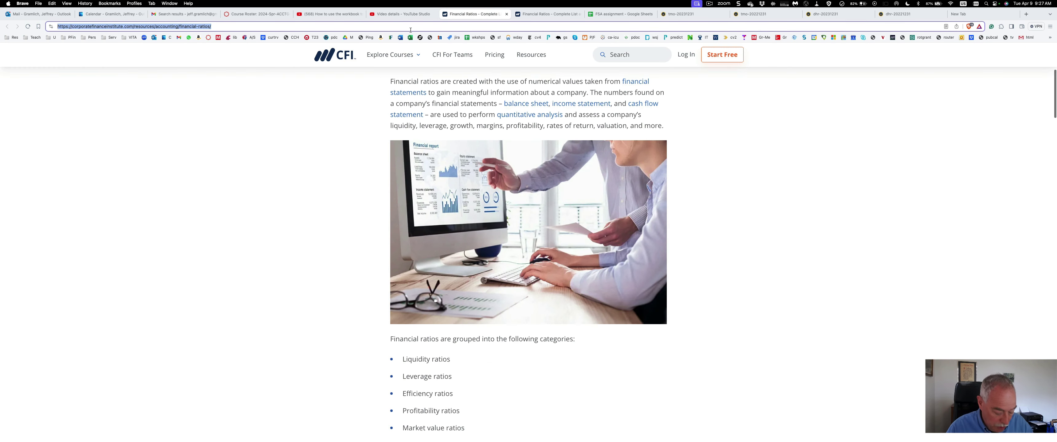
key(super+v)
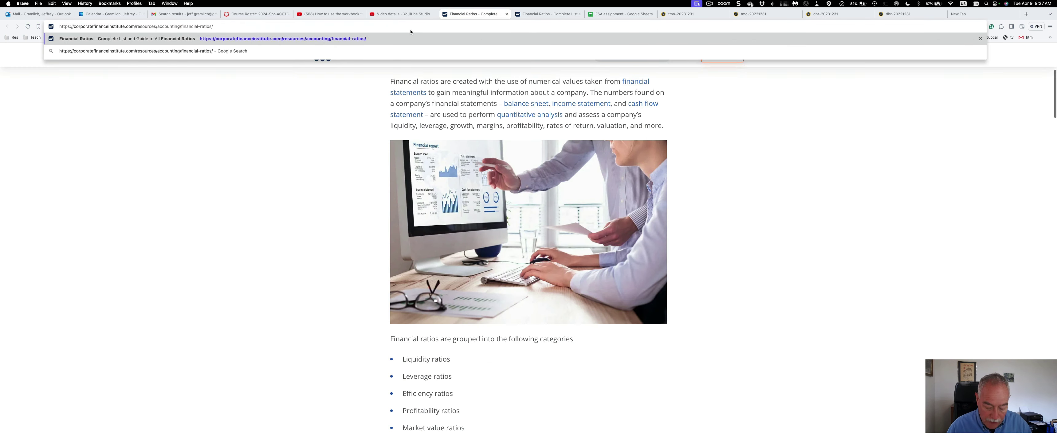
key(Return)
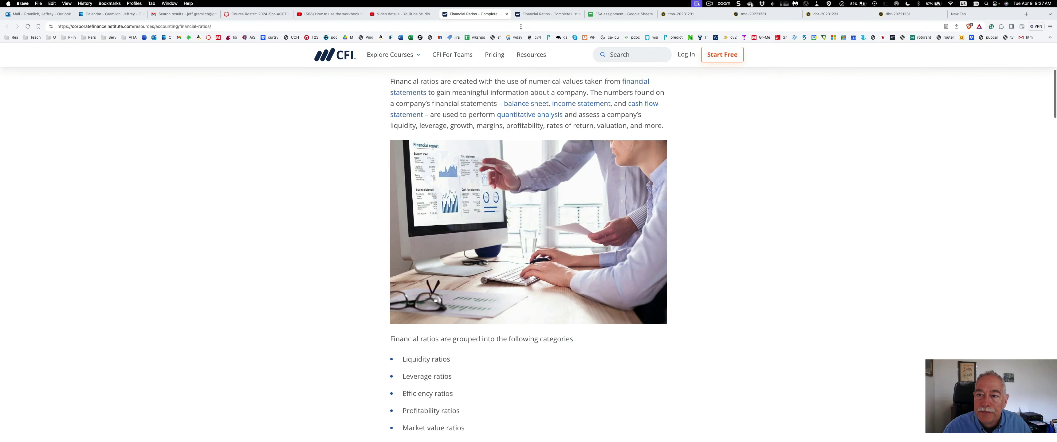
drag(490, 19, 560, 21)
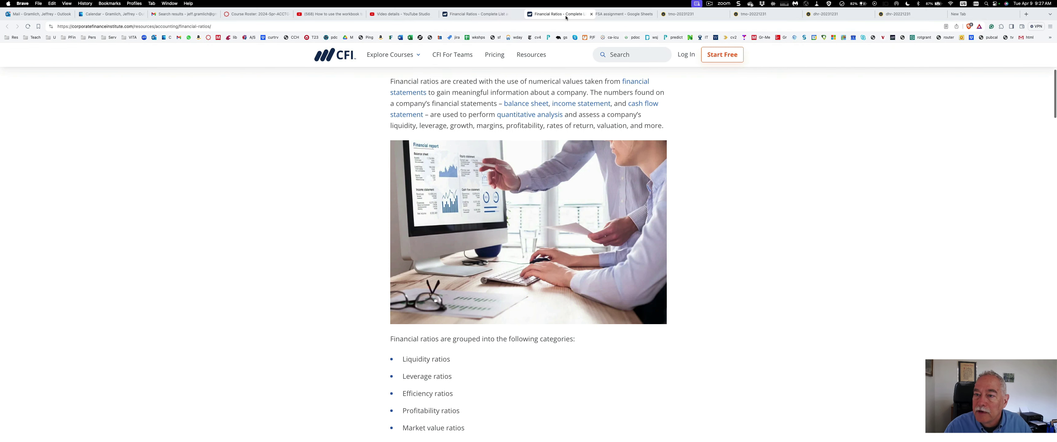
Scroll the article down to the Liquidity Ratios acid-test formula, then return to the FSA sheet
scroll(405, 264, down, 5)
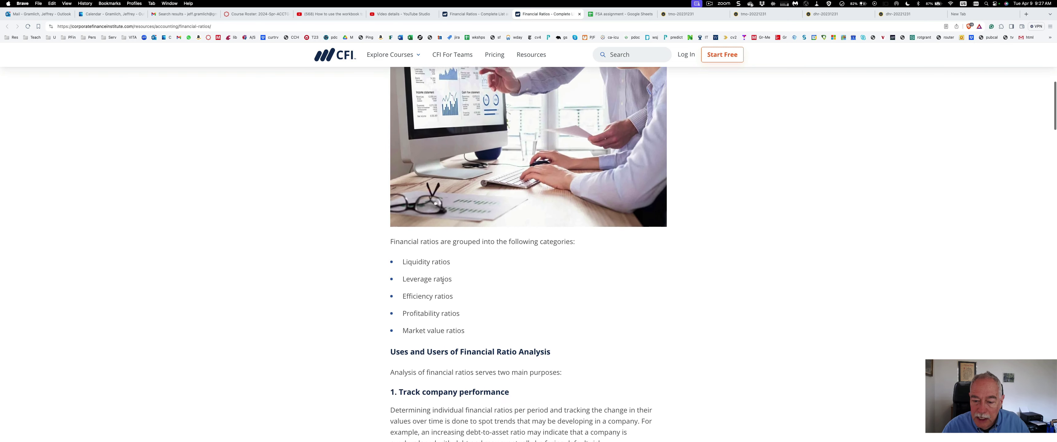
scroll(491, 269, up, 8)
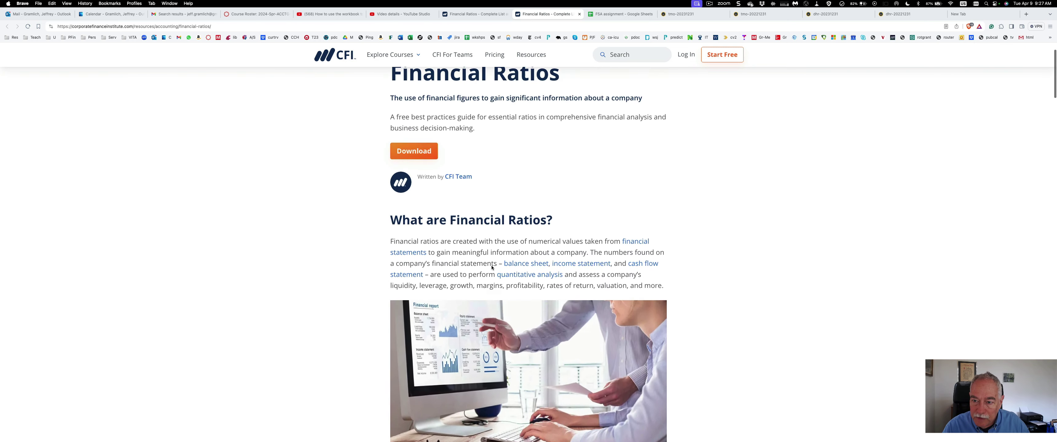
scroll(480, 275, down, 4)
scroll(481, 275, down, 2)
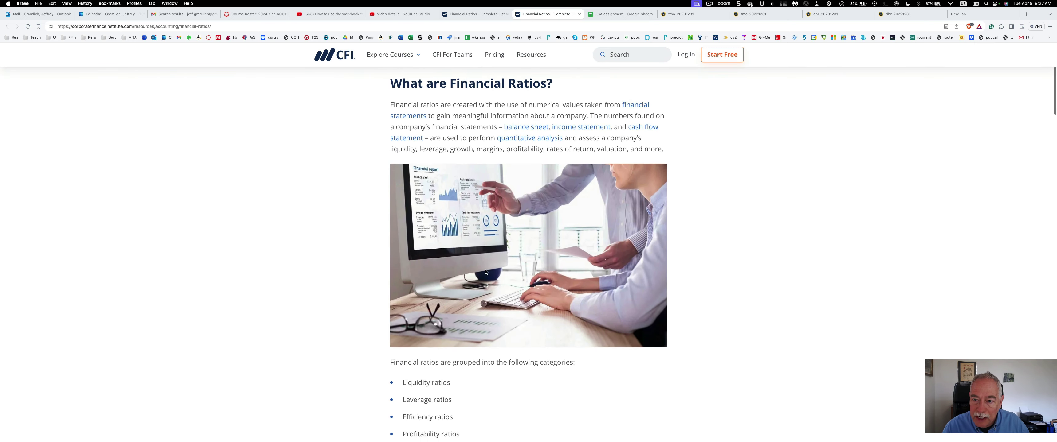
scroll(481, 362, down, 15)
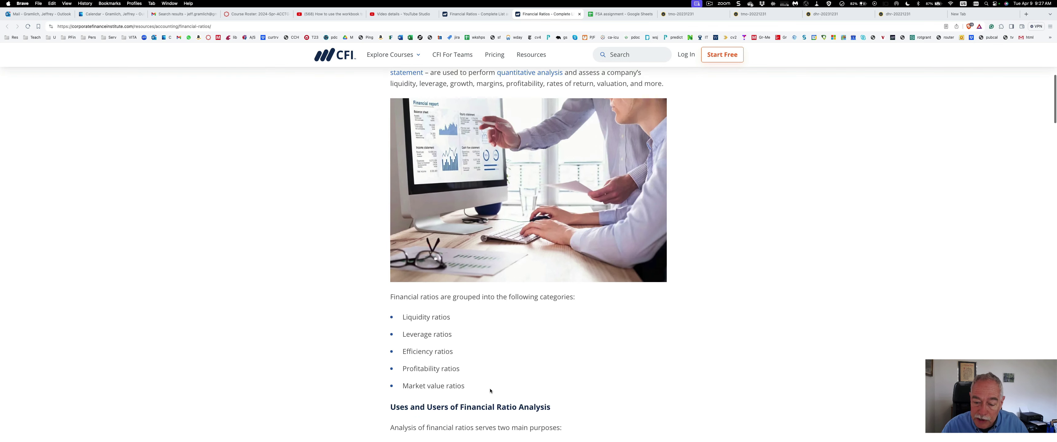
scroll(423, 349, down, 11)
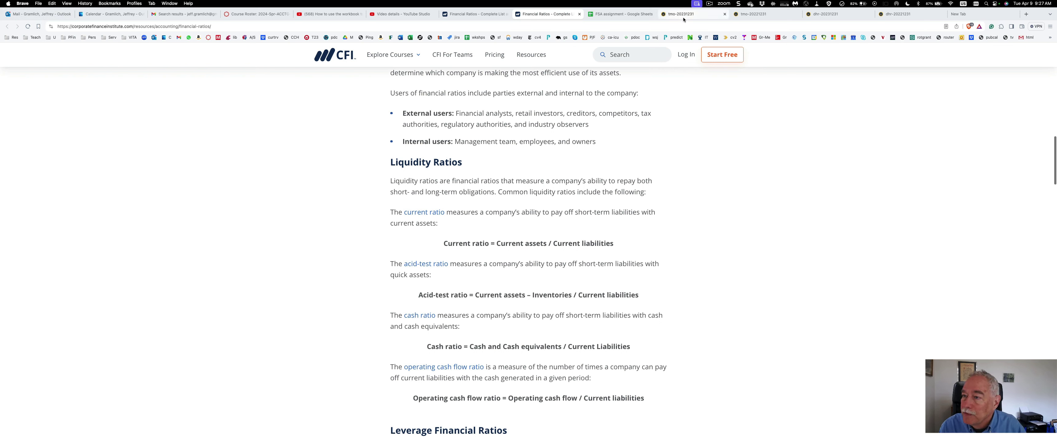
click(605, 15)
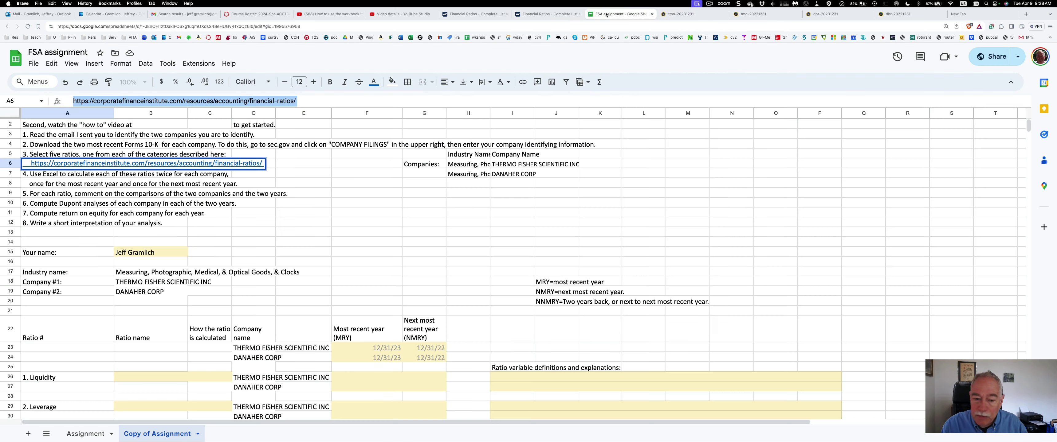
Enter 'Acid-test ratio' in B26 and its hint (CA-Inv)/CL in C26
click(143, 380)
text(Acid-test )
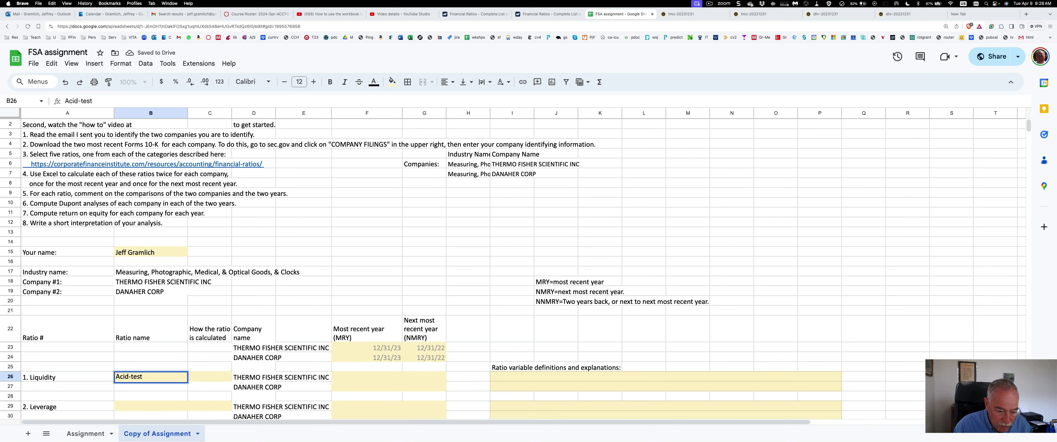
text(ratio)
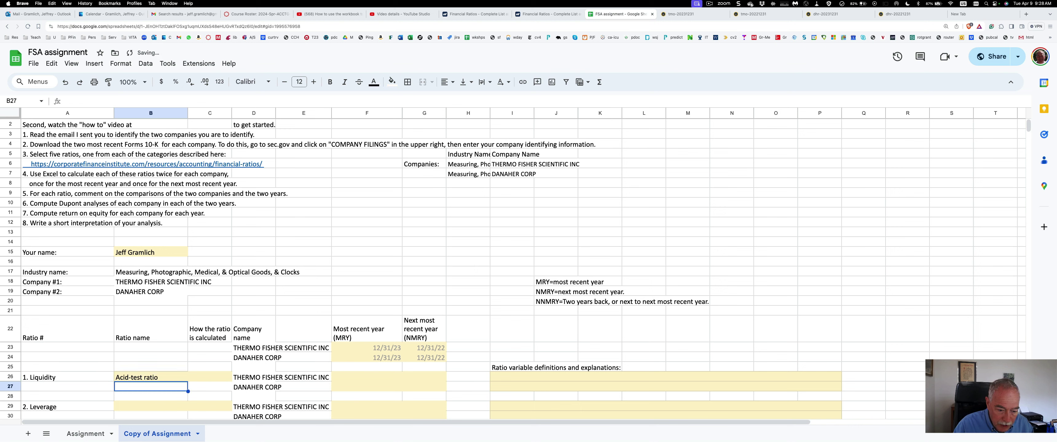
key(Tab)
text((CA)
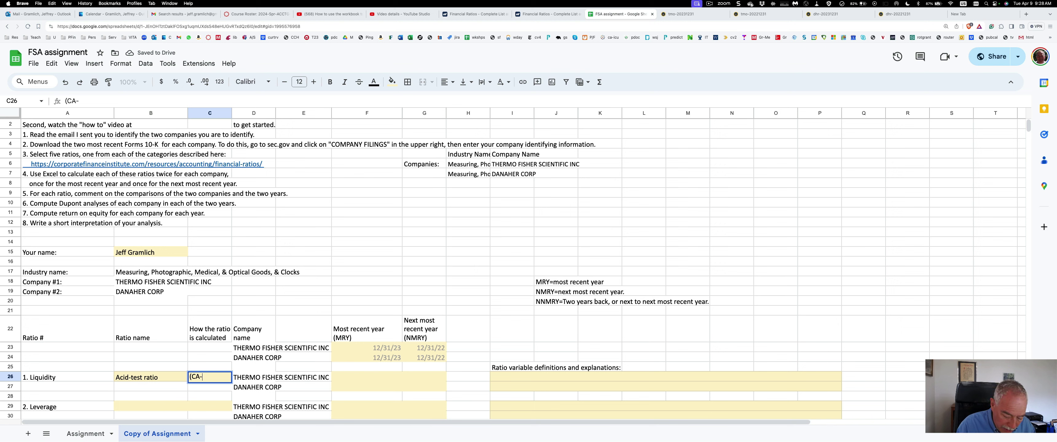
text(v)
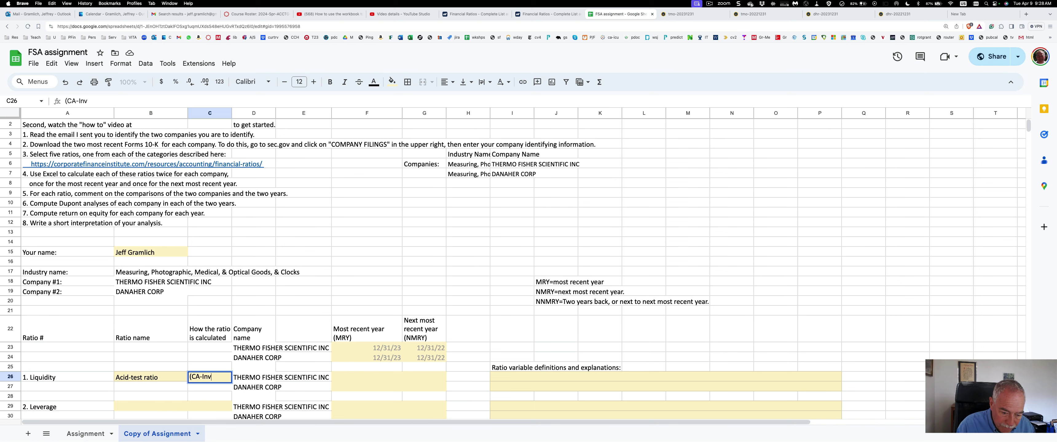
text()/)
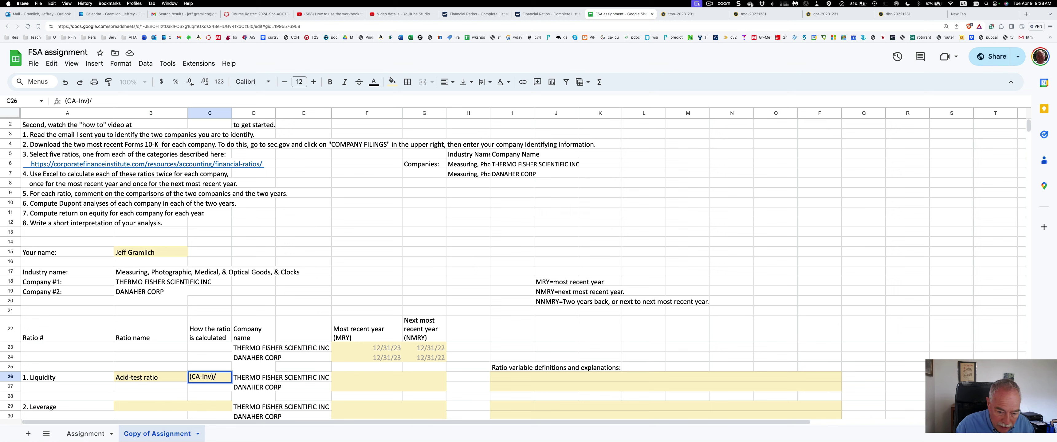
text(CL)
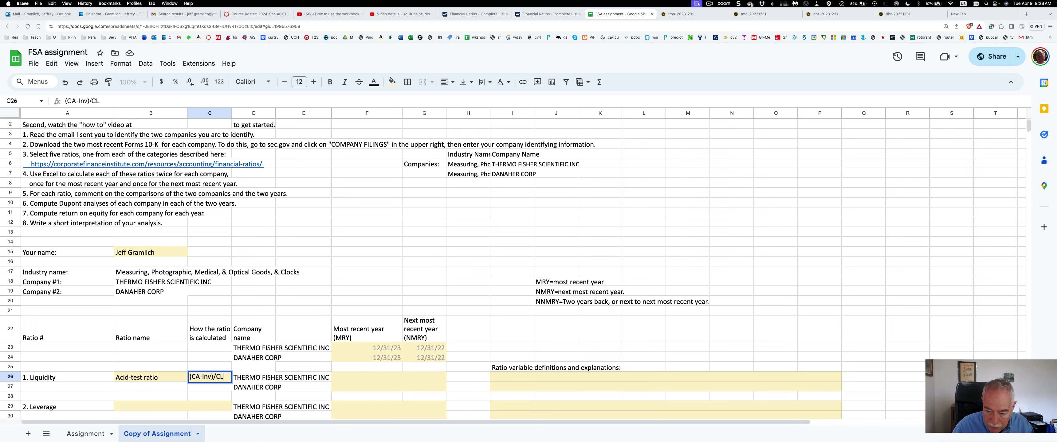
key(Tab)
key(Tab)
key(Tab)
key(Tab)
key(Tab)
key(Tab)
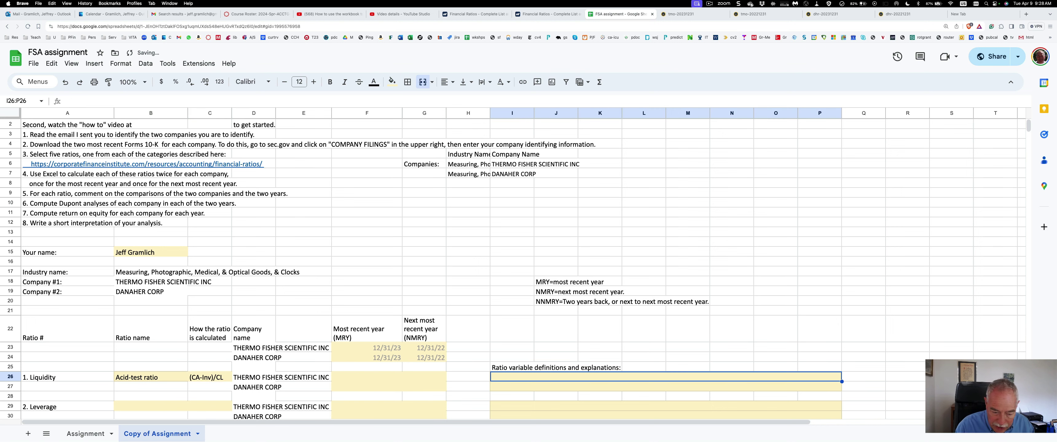
Enter 'CA=current assets; Inv=inventory; CL=current liabilities' in the I26 definitions cell
text(CA)
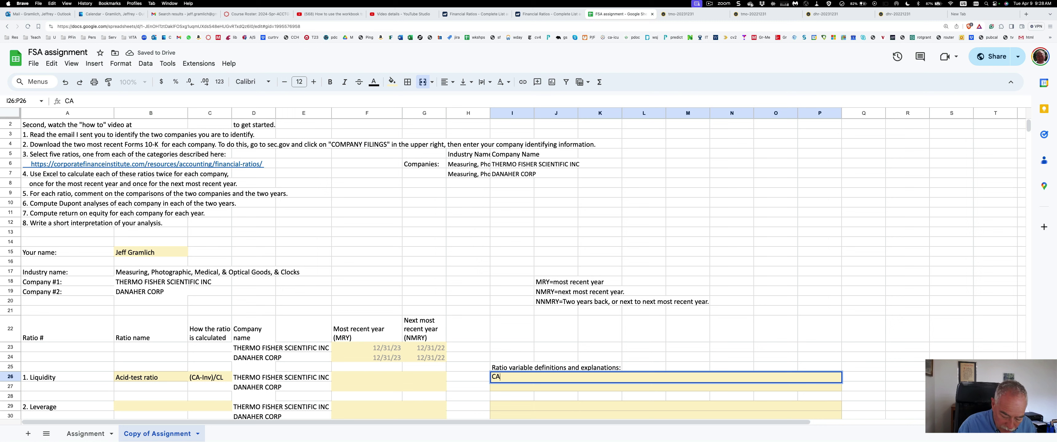
text(=curr)
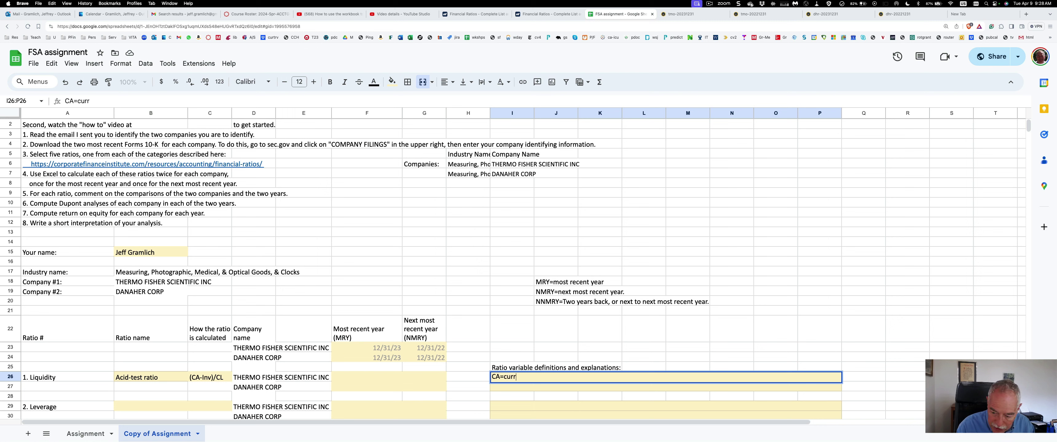
text(ent asse)
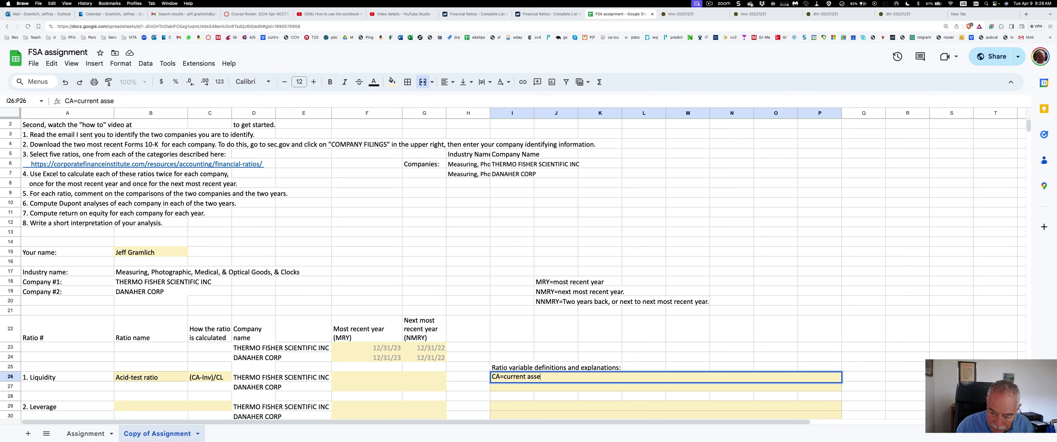
text(ts; In)
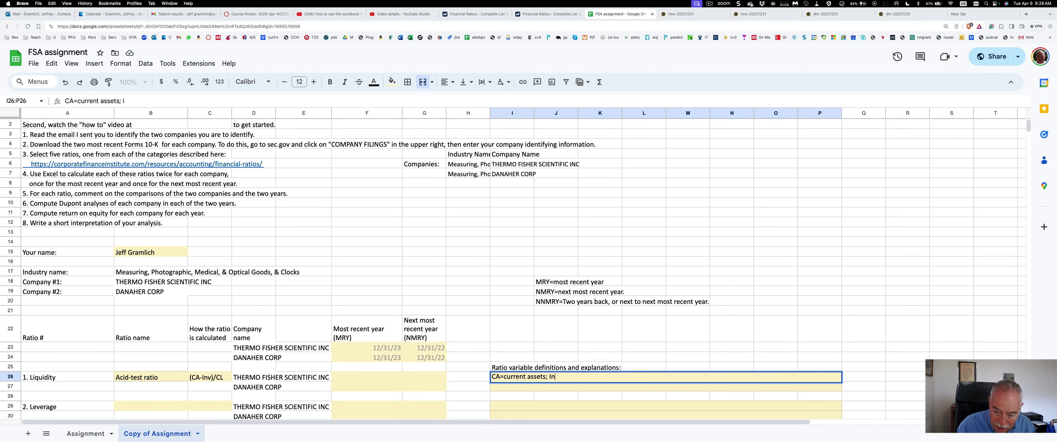
text(v=)
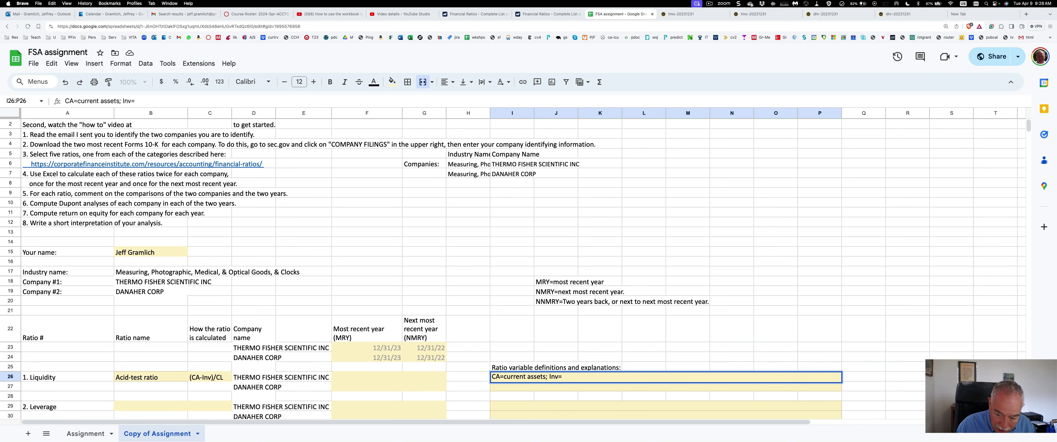
text(inves)
text(tory)
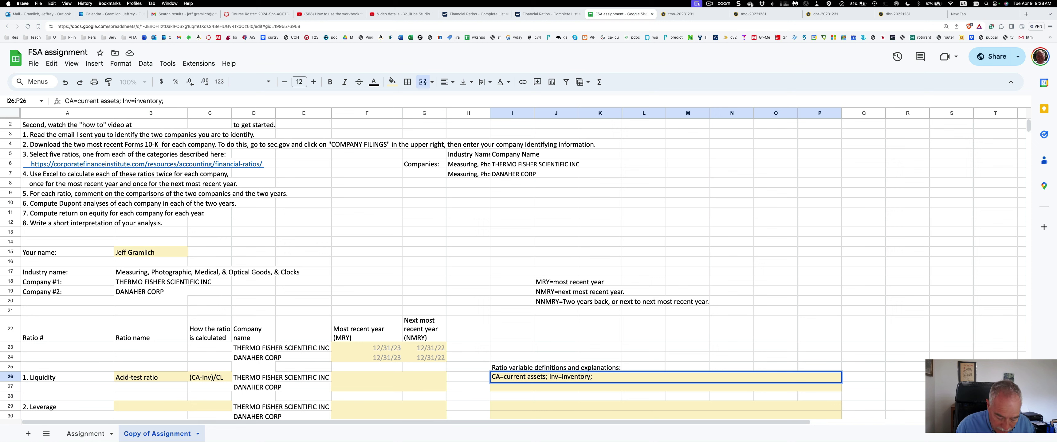
text(; CL=)
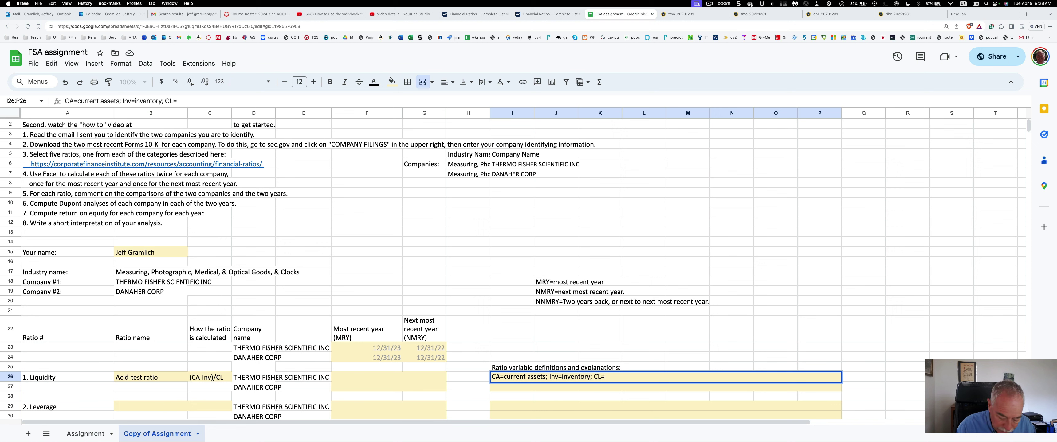
text(current lia)
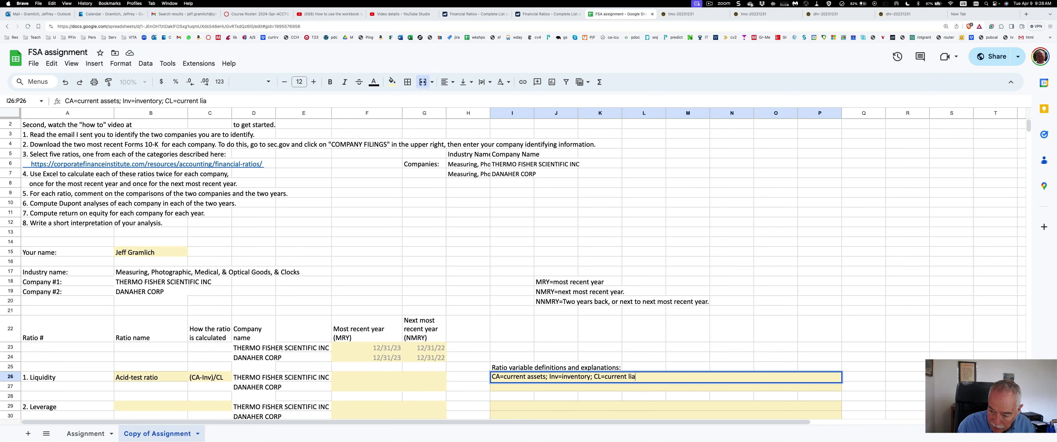
text(bilities.)
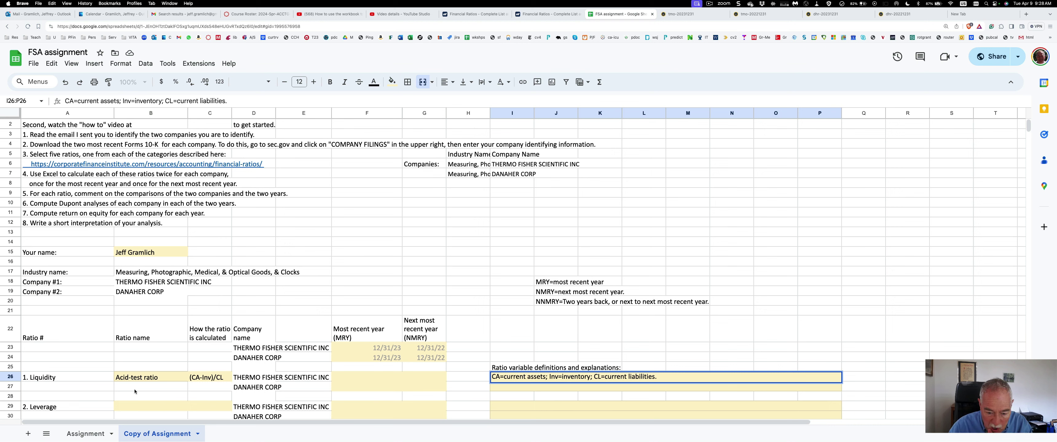
click(357, 377)
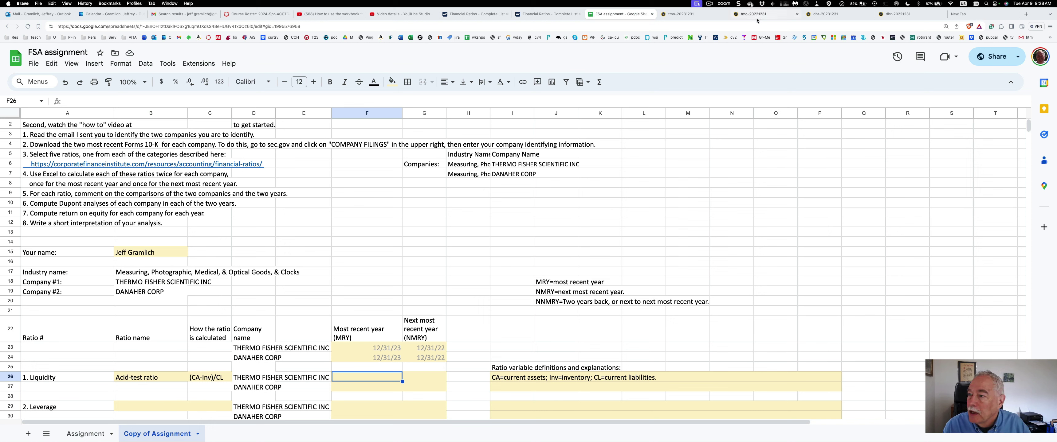
click(688, 16)
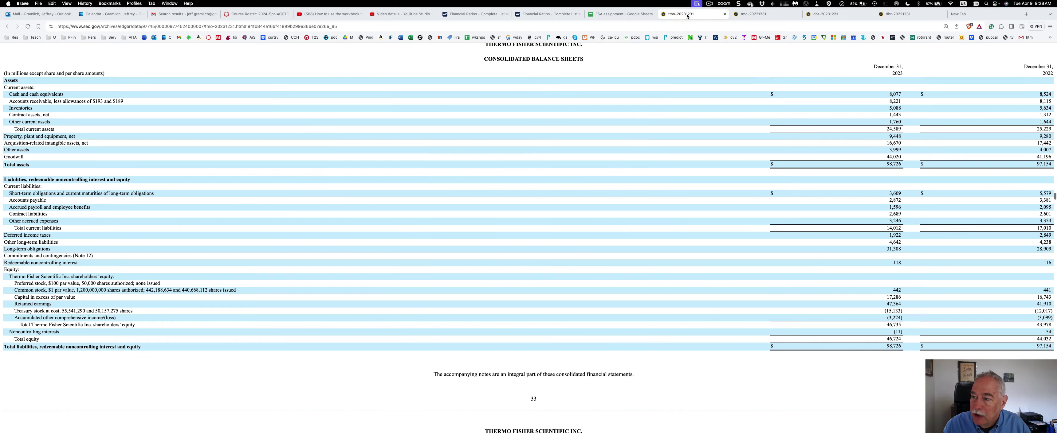
scroll(250, 231, up, 2)
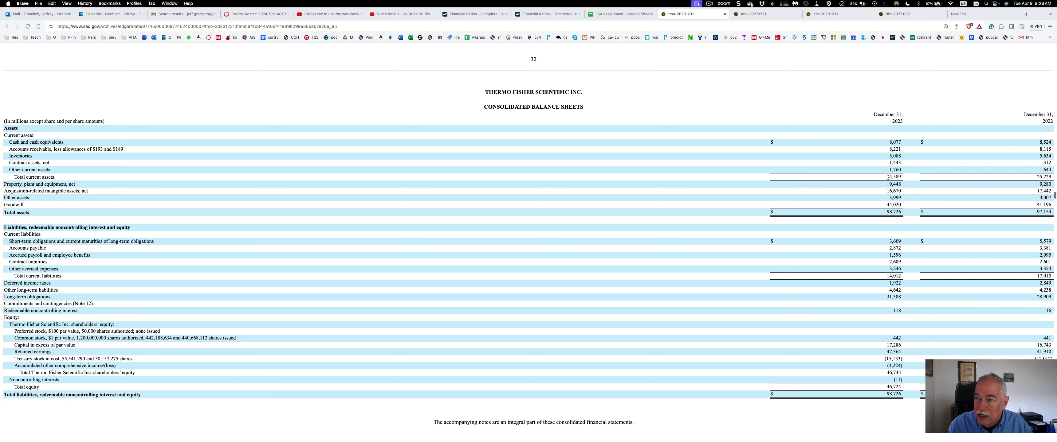
drag(886, 178, 899, 176)
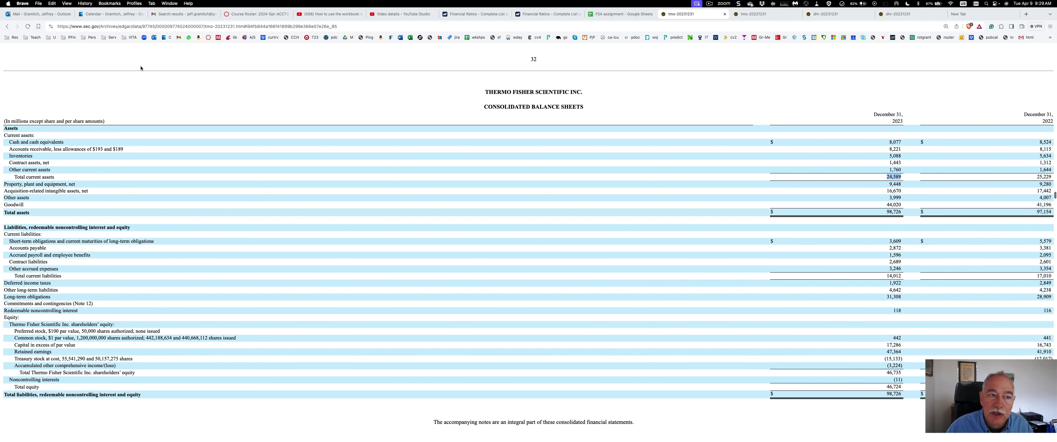
click(625, 15)
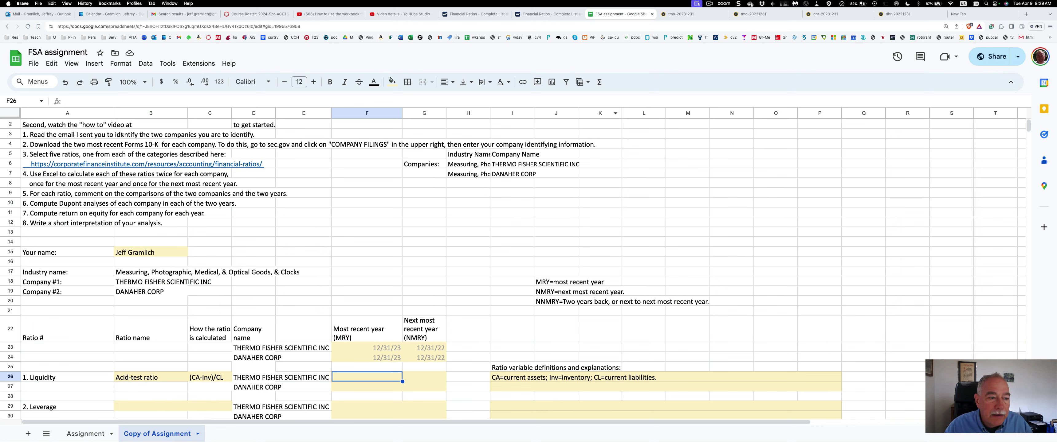
Begin F26's acid-test formula with current assets 24589 minus inventory 5088 from the balance sheet
click(80, 101)
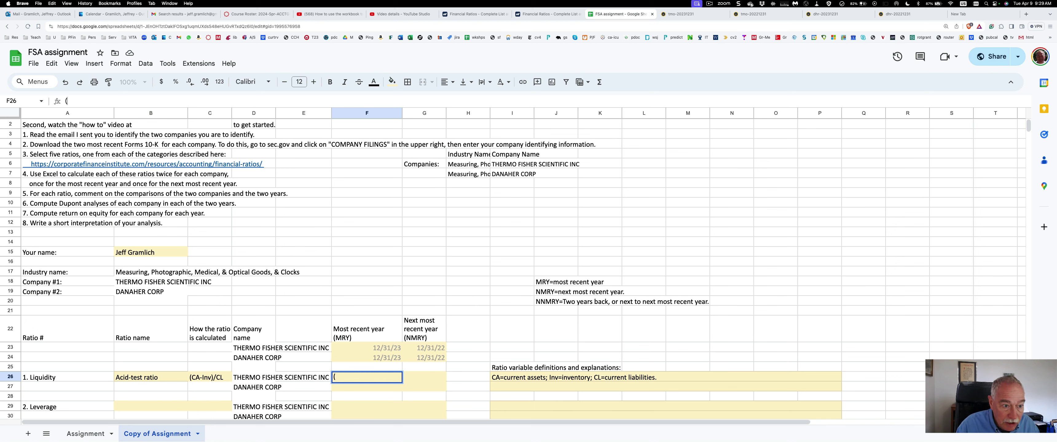
text((24,589)
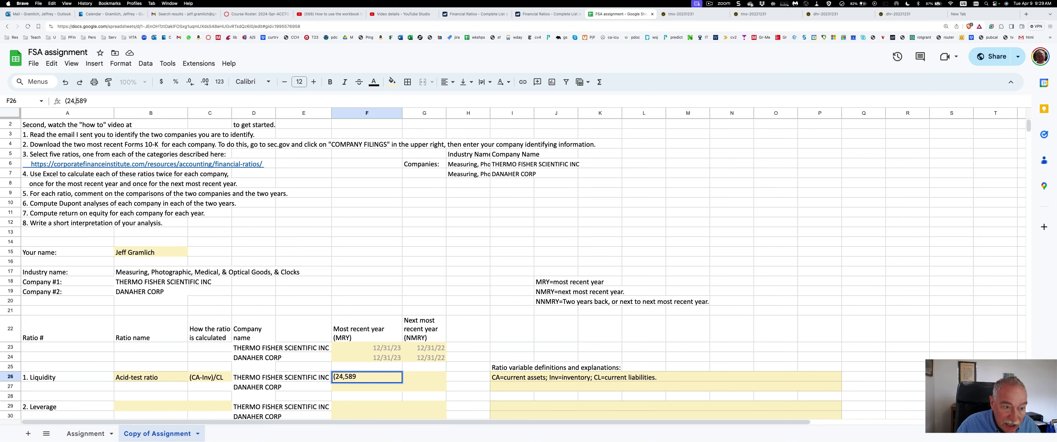
key(BackSpace)
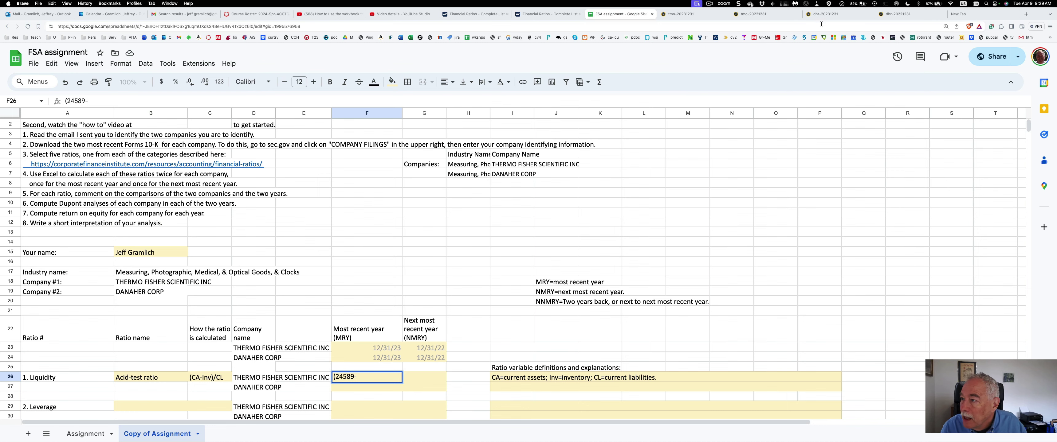
click(698, 17)
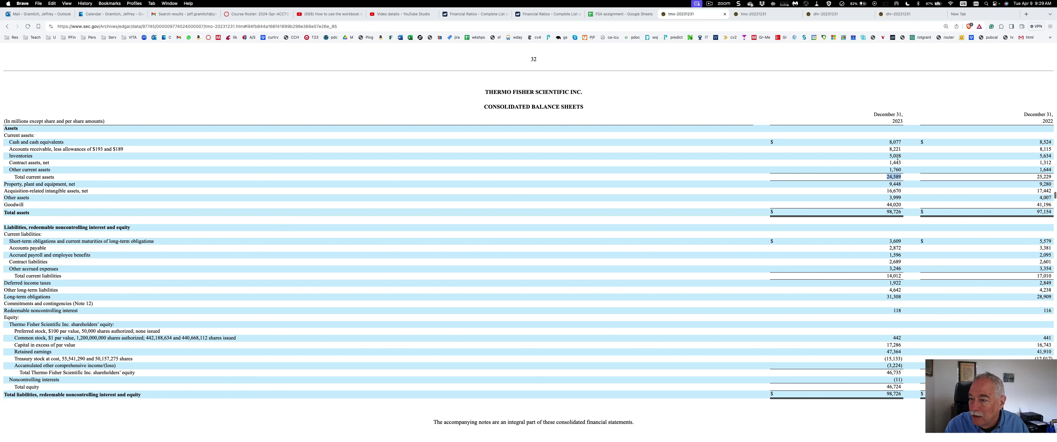
scroll(294, 111, up, 1)
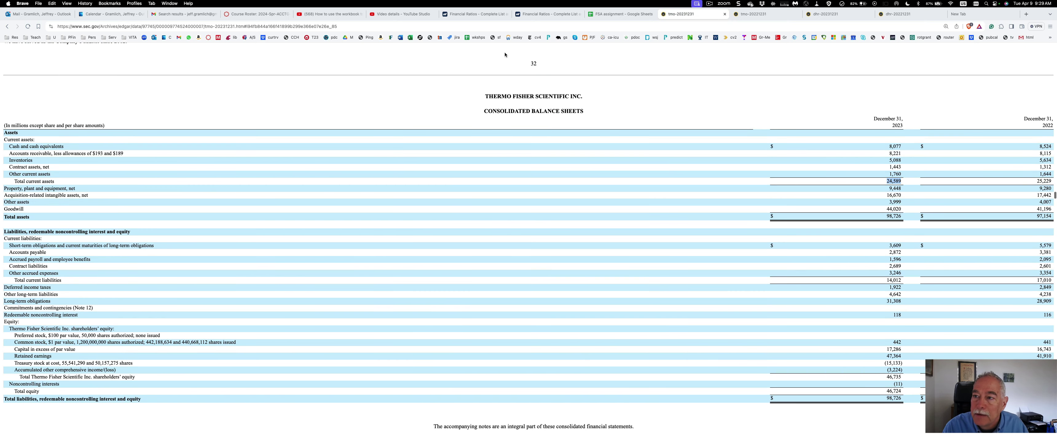
click(620, 14)
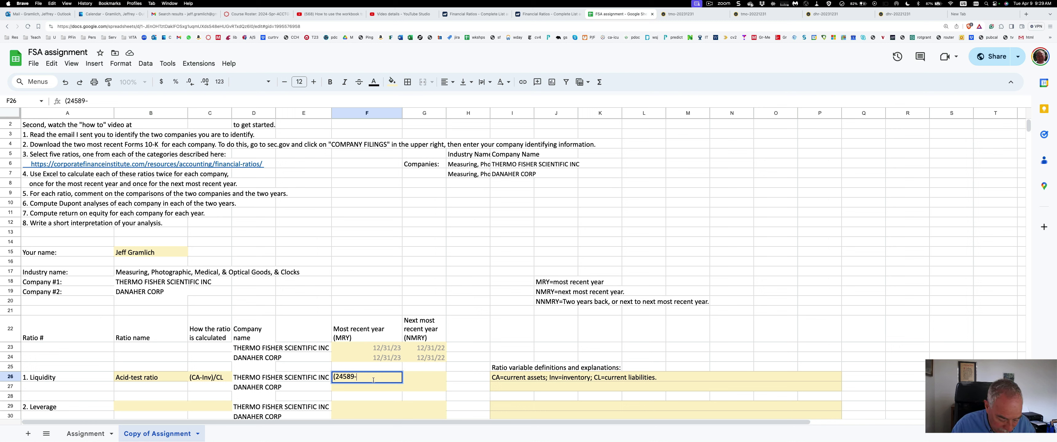
text(5088)
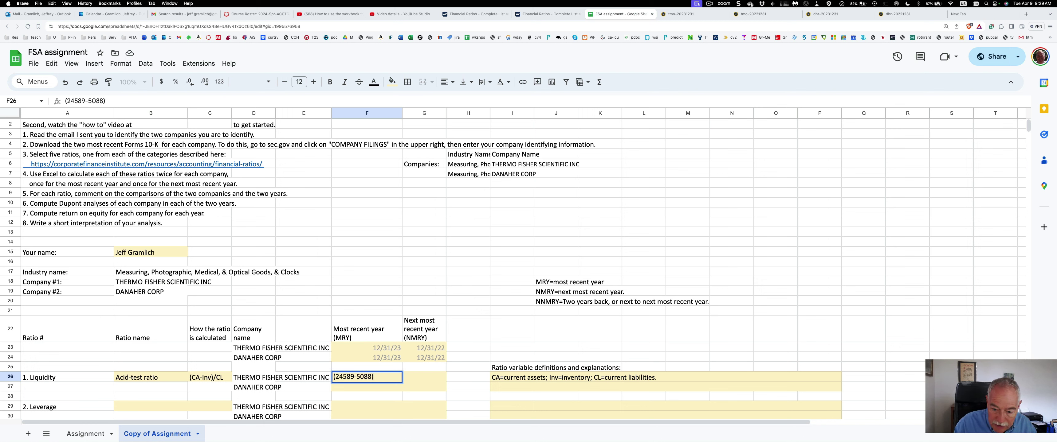
text()/)
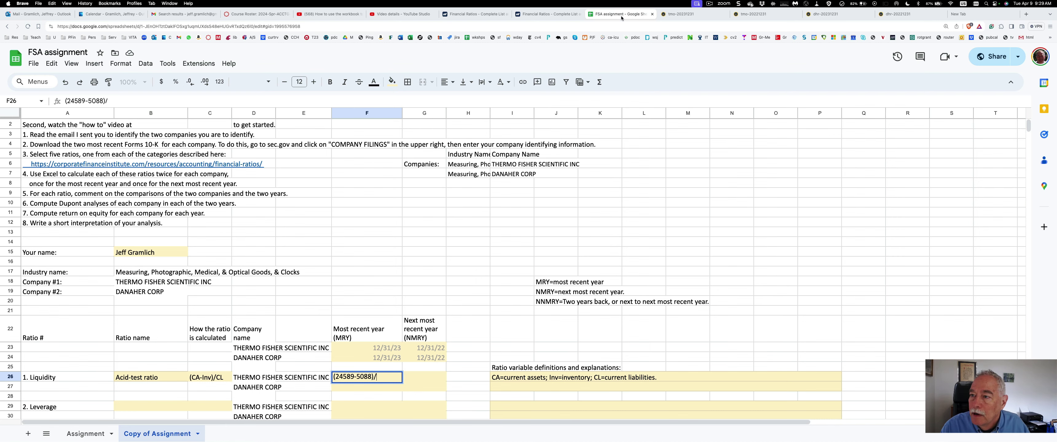
Copy total current liabilities 14,012 into the divisor, add the leading =, and commit F26
click(681, 14)
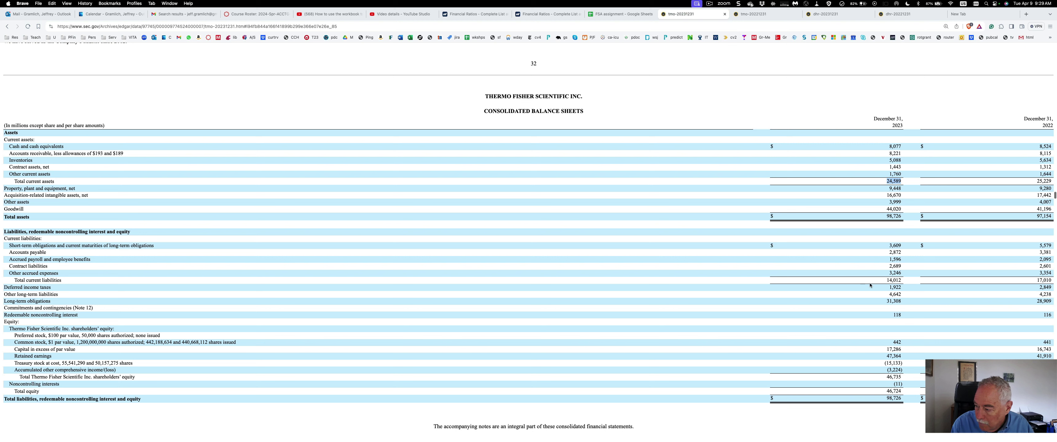
drag(901, 280, 886, 281)
key(super+c)
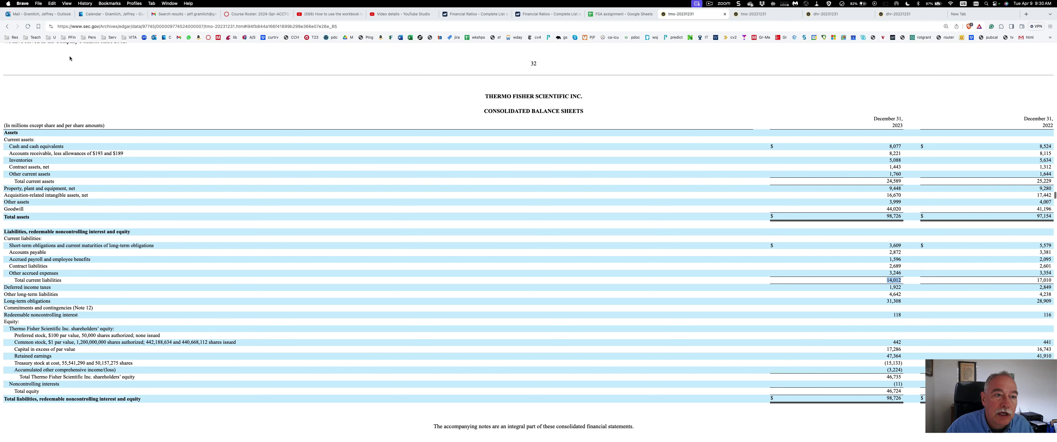
click(619, 15)
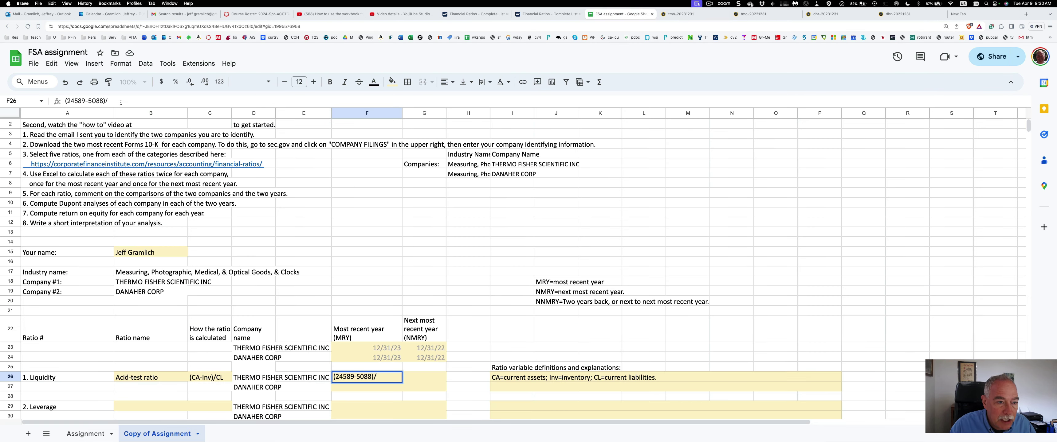
key(super+v)
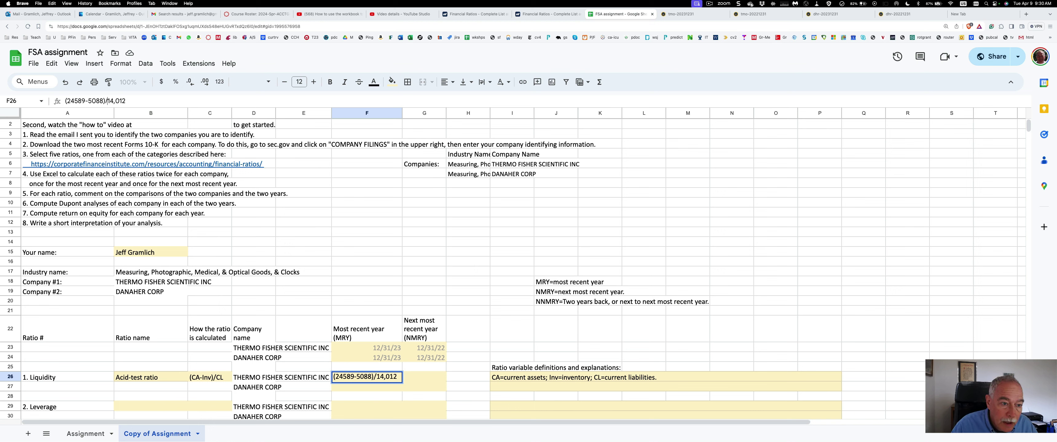
key(BackSpace)
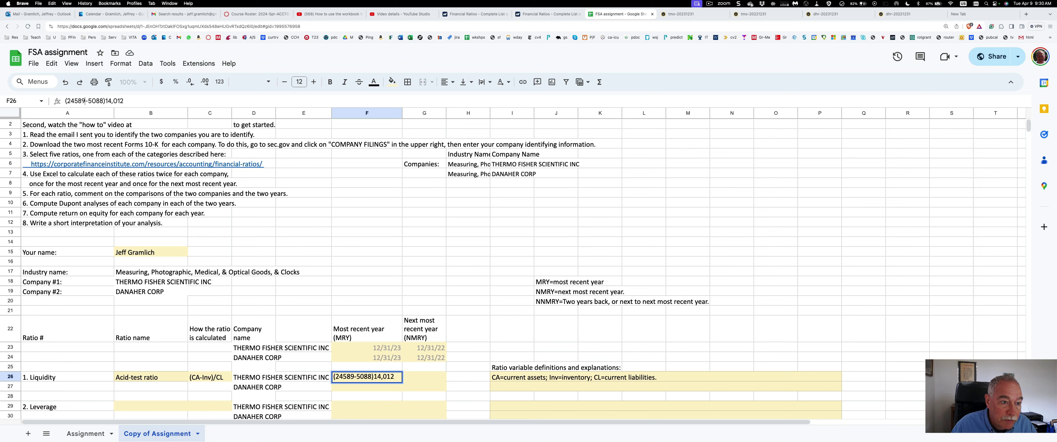
text(=)
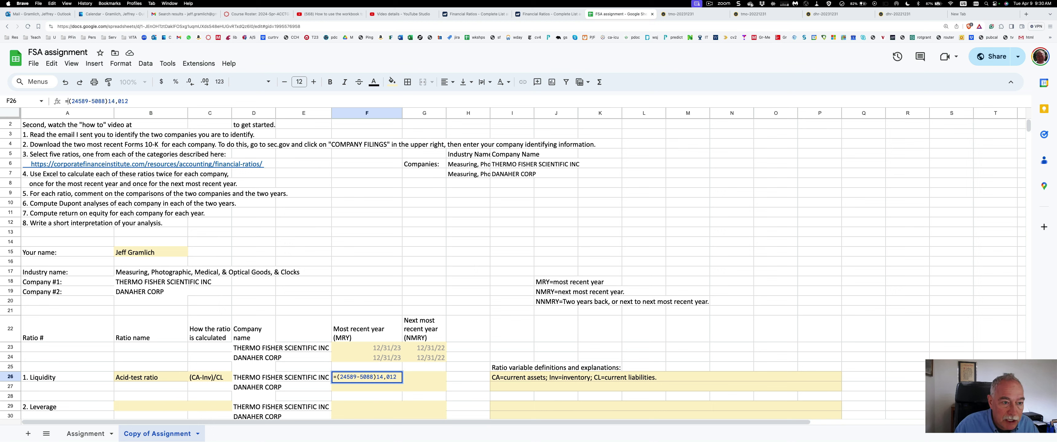
key(Right)
key(Right)
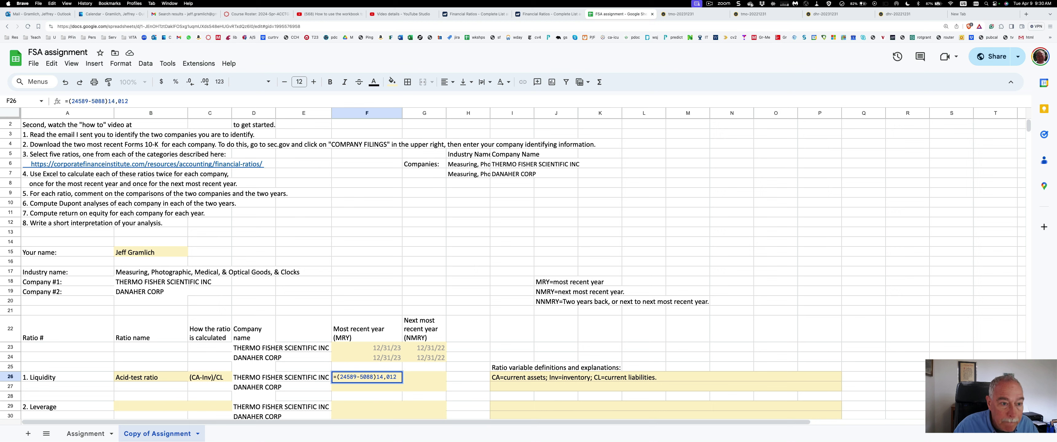
key(Return)
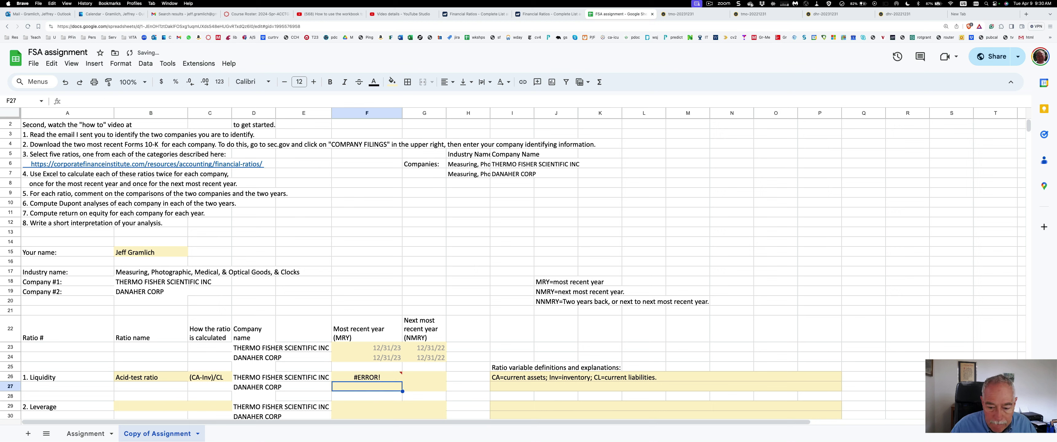
Insert the missing / before 14012 so F26 computes 1.391735655
click(366, 377)
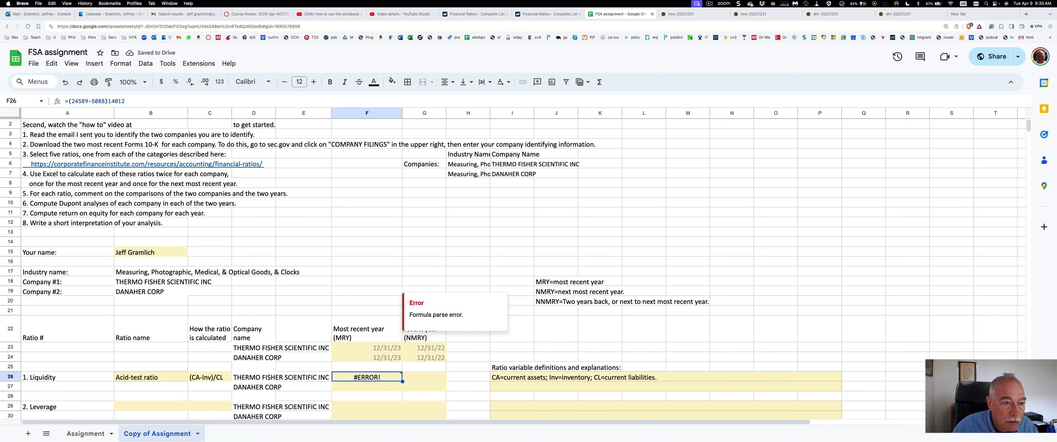
click(106, 101)
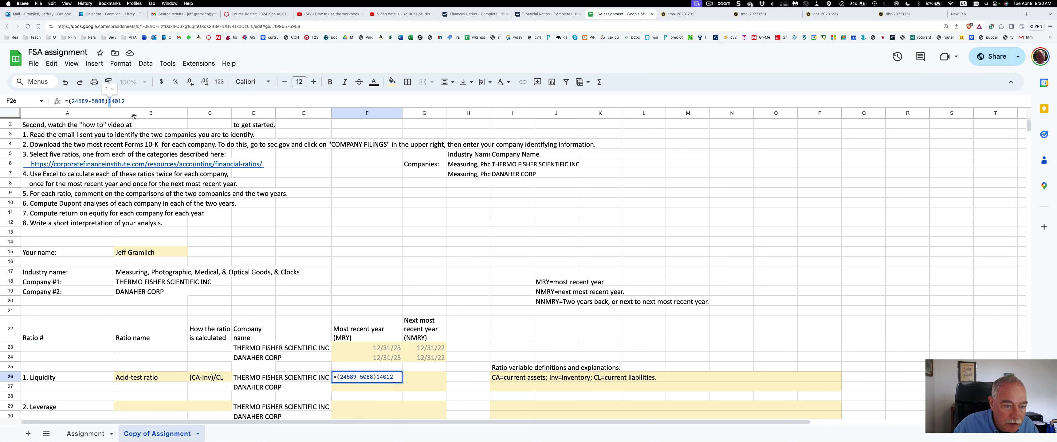
key(Left)
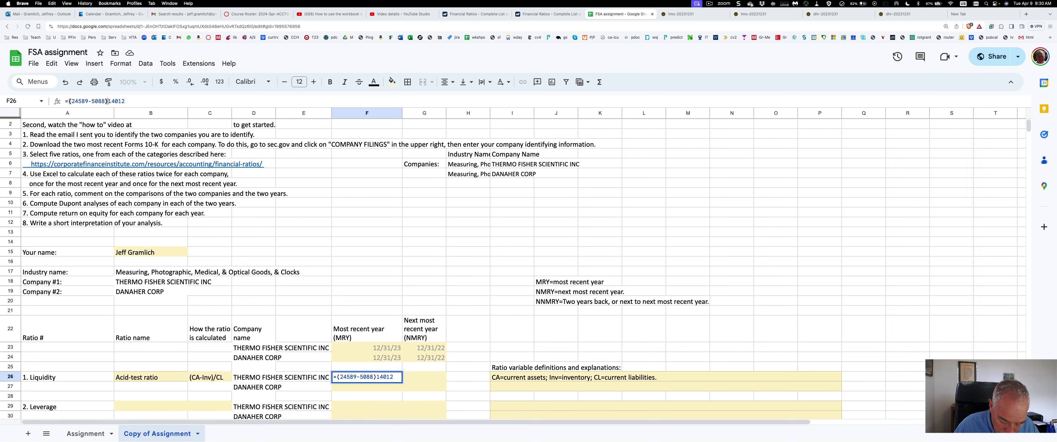
text(/)
key(Return)
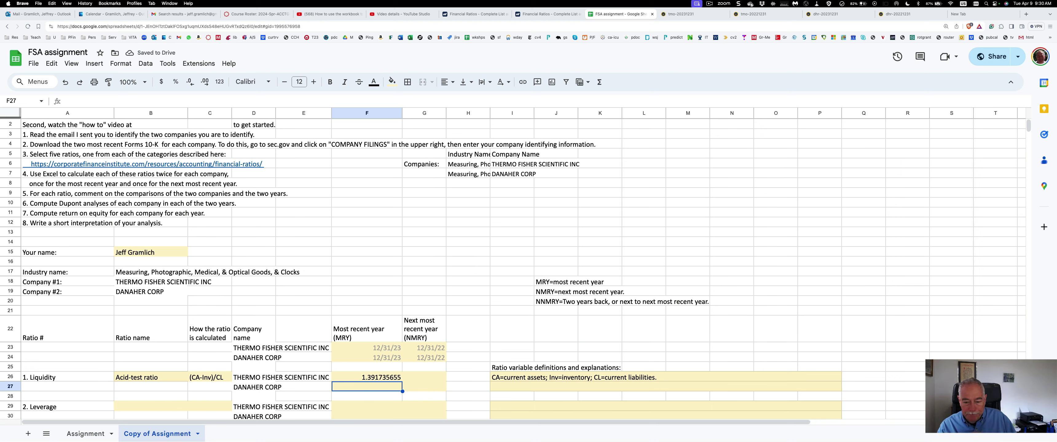
Look over the neighbouring ratio table cells, then bring up the CFI financial ratios article
key(Up)
key(Right)
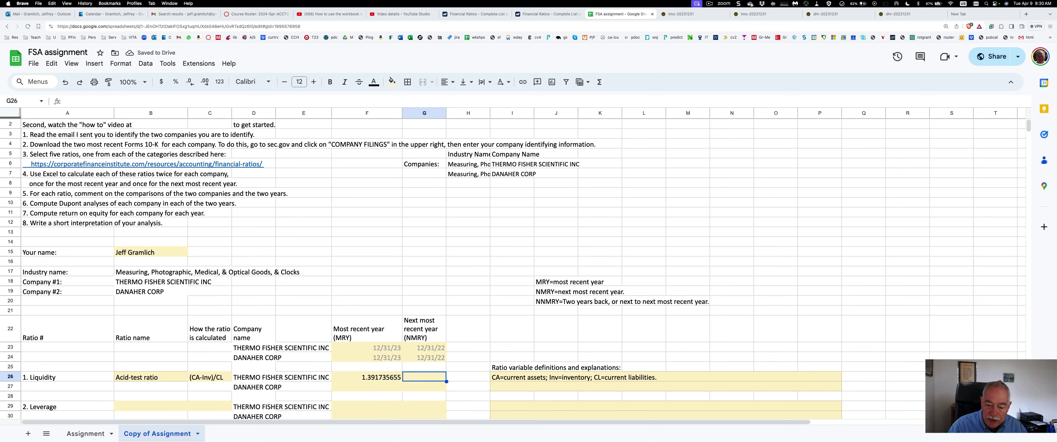
key(Down)
key(Left)
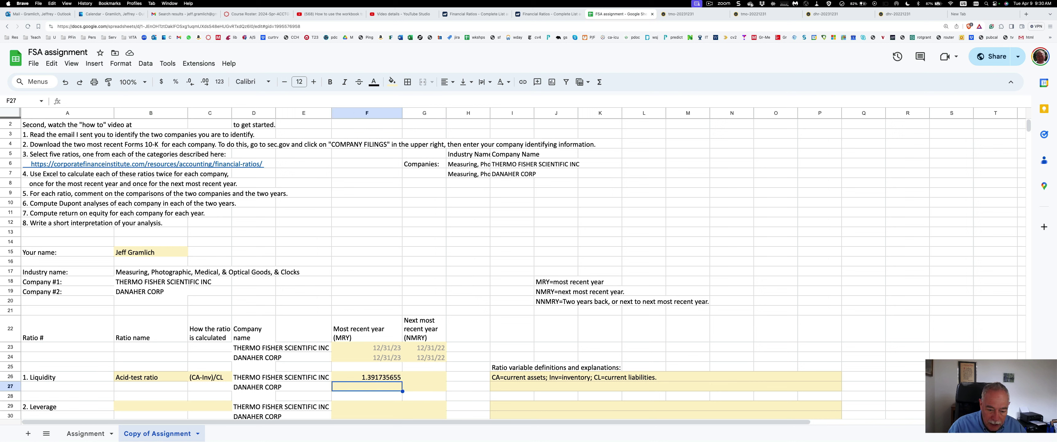
key(Right)
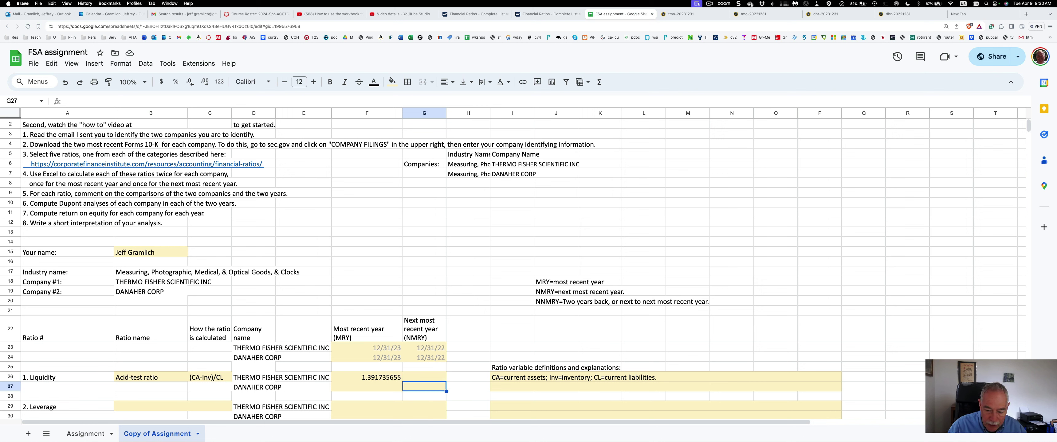
key(Right)
key(Right)
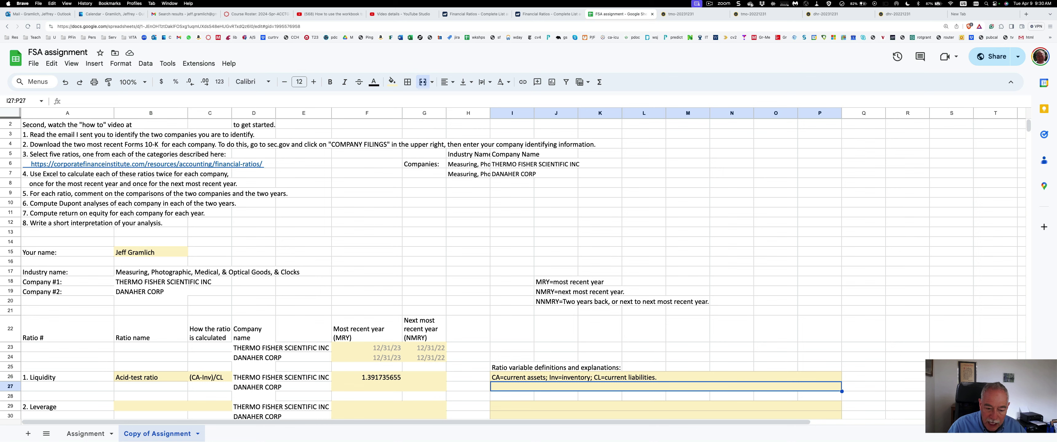
key(Down)
key(Down)
key(Down)
key(Down)
key(Down)
key(Down)
key(Down)
key(Down)
key(Down)
key(Down)
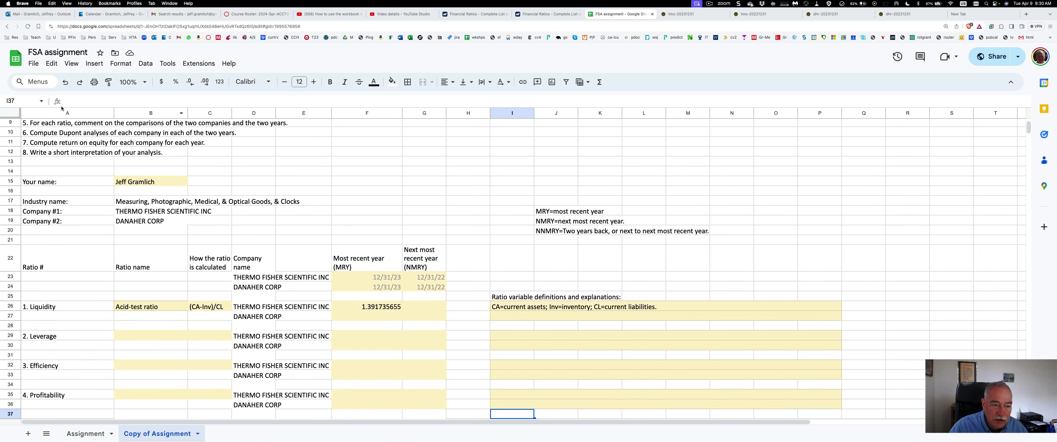
scroll(64, 195, up, 4)
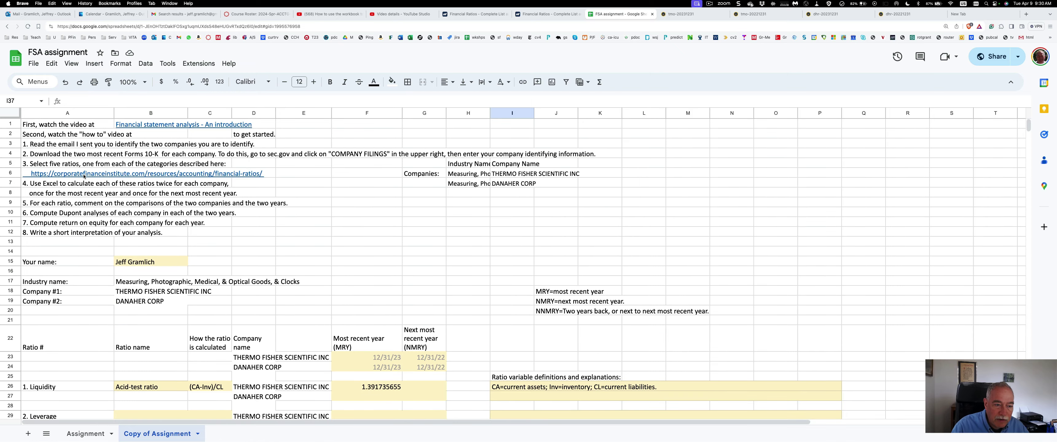
click(552, 17)
Scroll the CFI article through leverage and efficiency formulas like Debt ratio = Total liabilities / Total assets
mouse_move(531, 55)
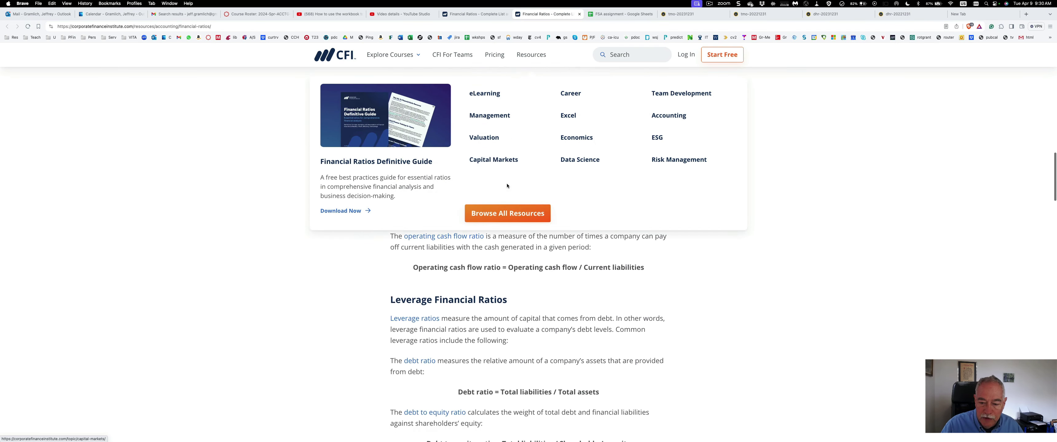
scroll(507, 246, down, 5)
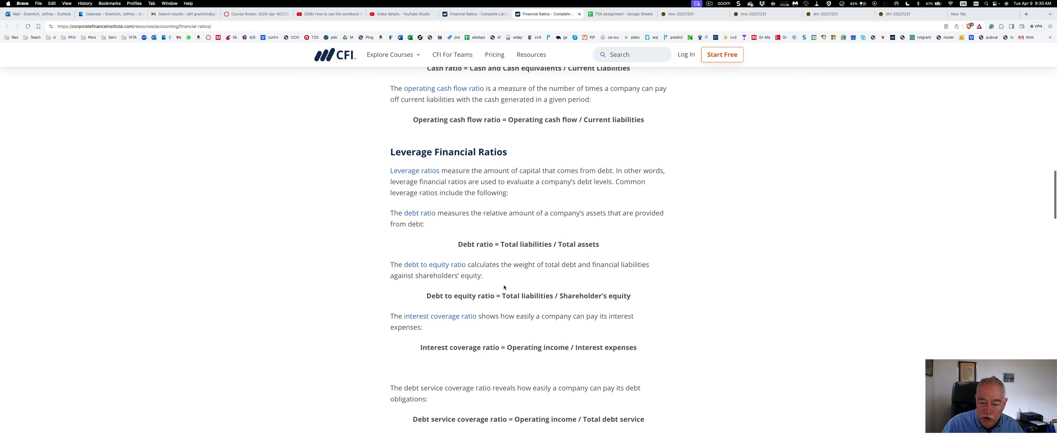
scroll(507, 419, down, 1)
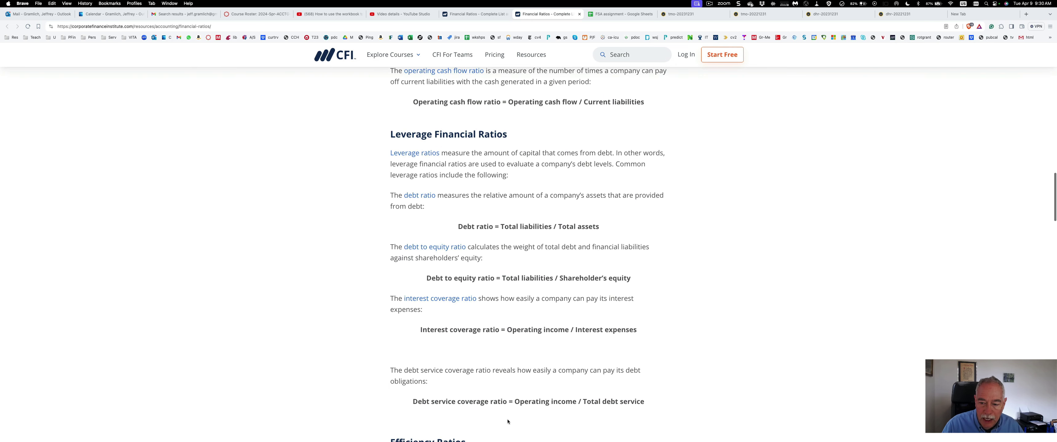
scroll(537, 385, down, 6)
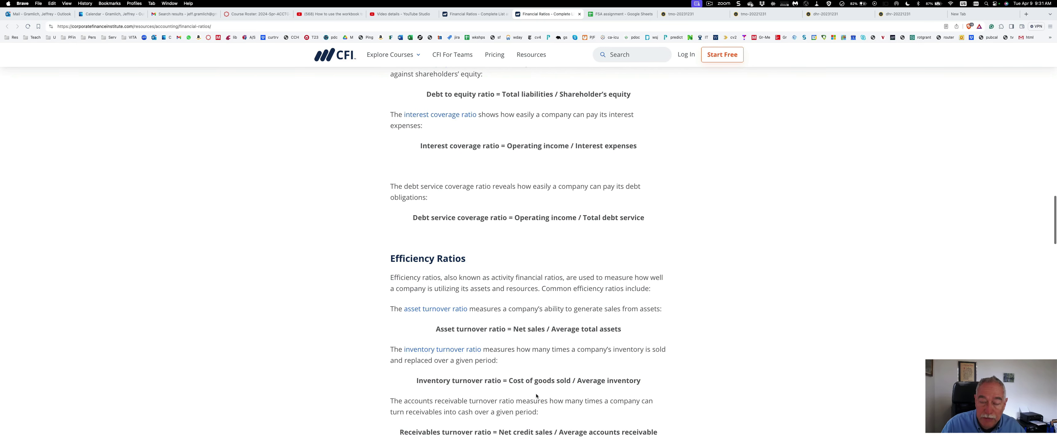
scroll(536, 396, up, 8)
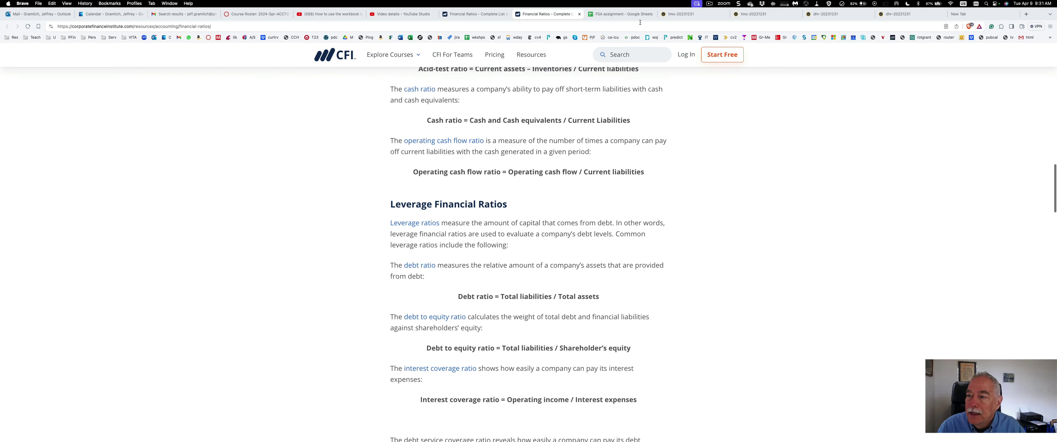
click(619, 15)
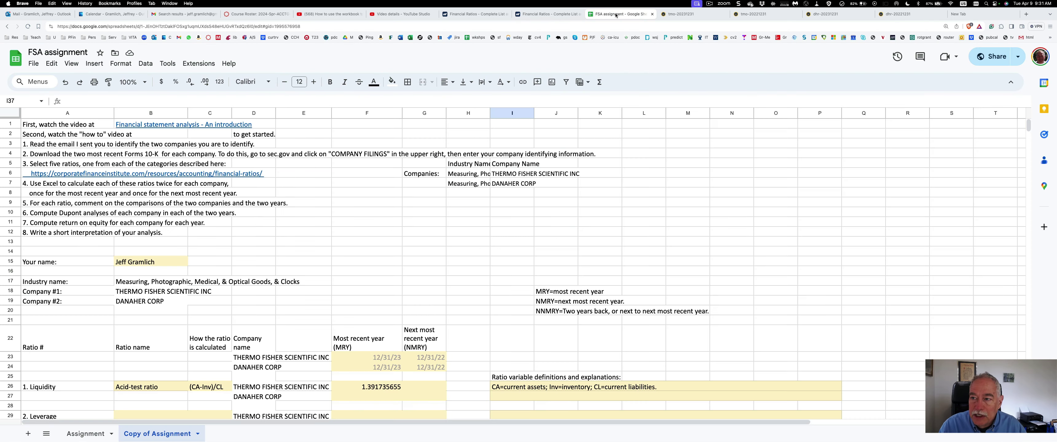
scroll(345, 213, down, 5)
scroll(298, 269, down, 2)
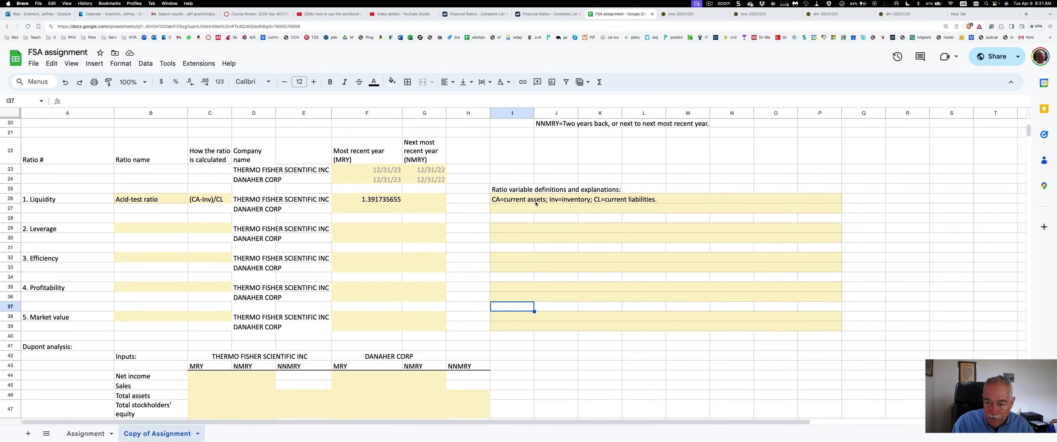
scroll(276, 370, down, 1)
scroll(276, 370, down, 4)
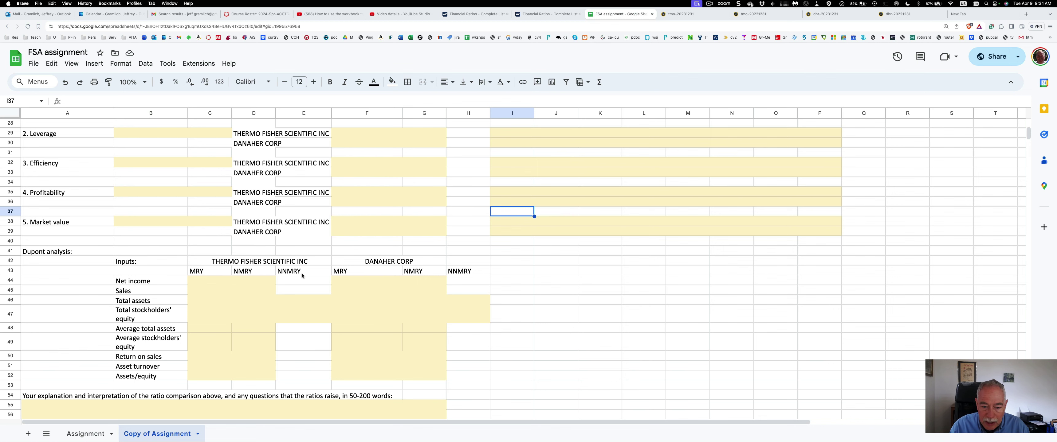
scroll(303, 279, up, 6)
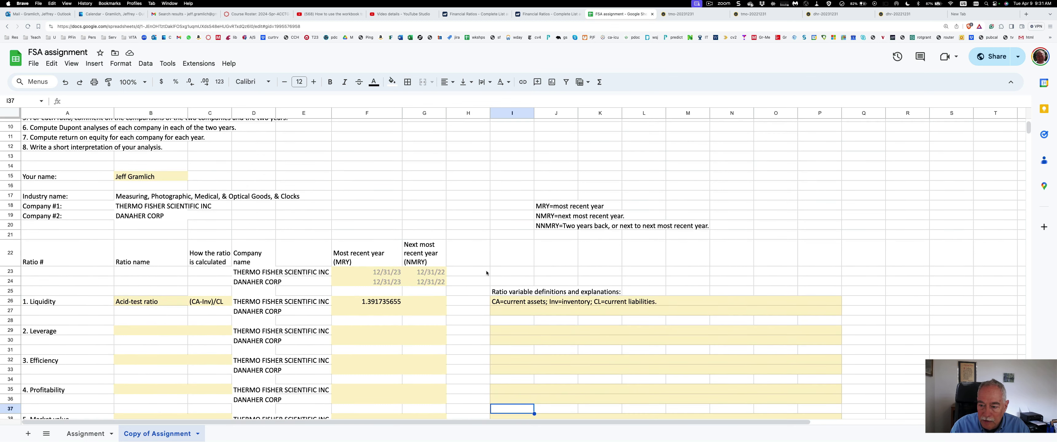
drag(541, 206, 596, 226)
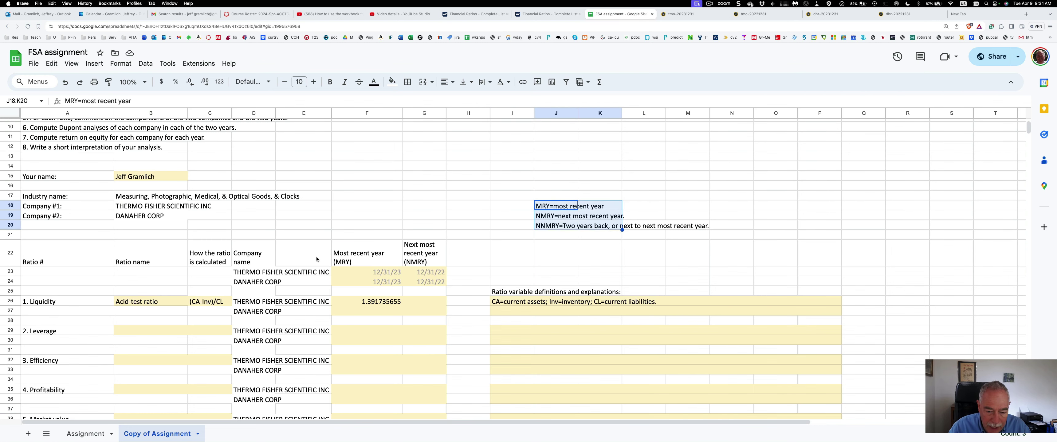
scroll(316, 259, down, 6)
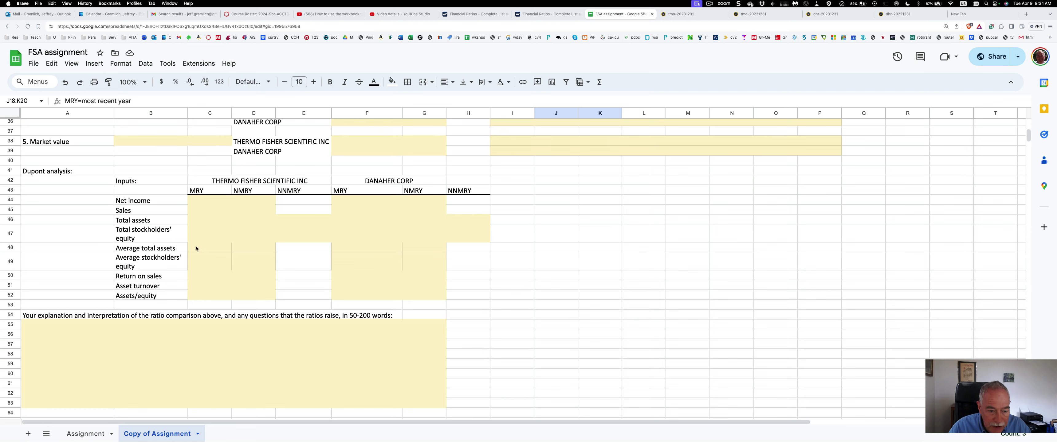
click(195, 248)
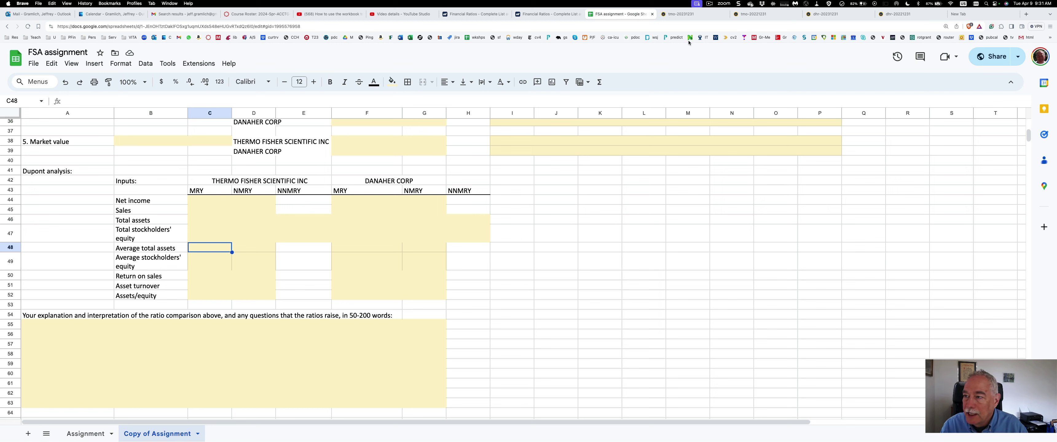
Look up Thermo Fisher's current total assets in the 10-K and enter 98726 in C48
click(680, 16)
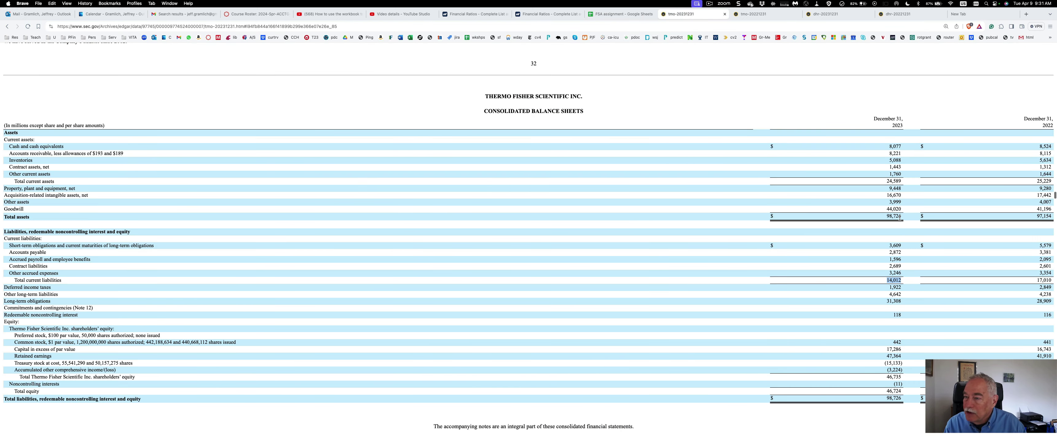
click(614, 17)
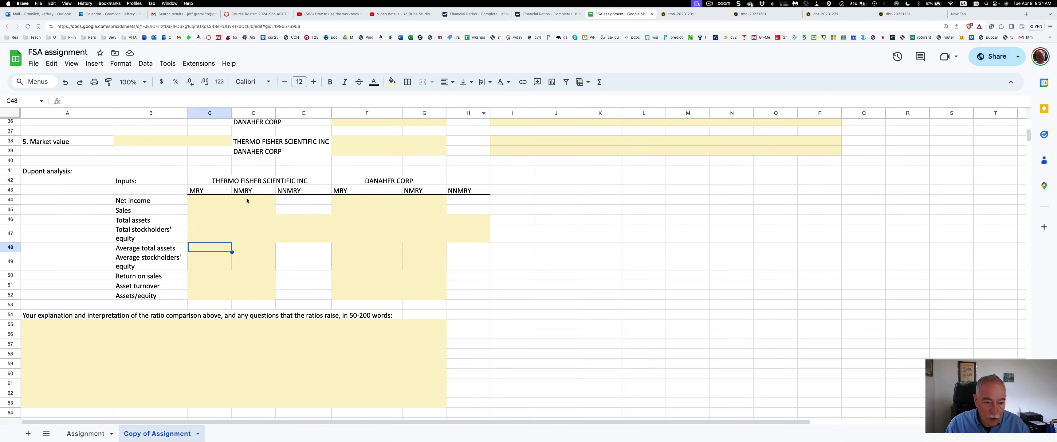
text(98726)
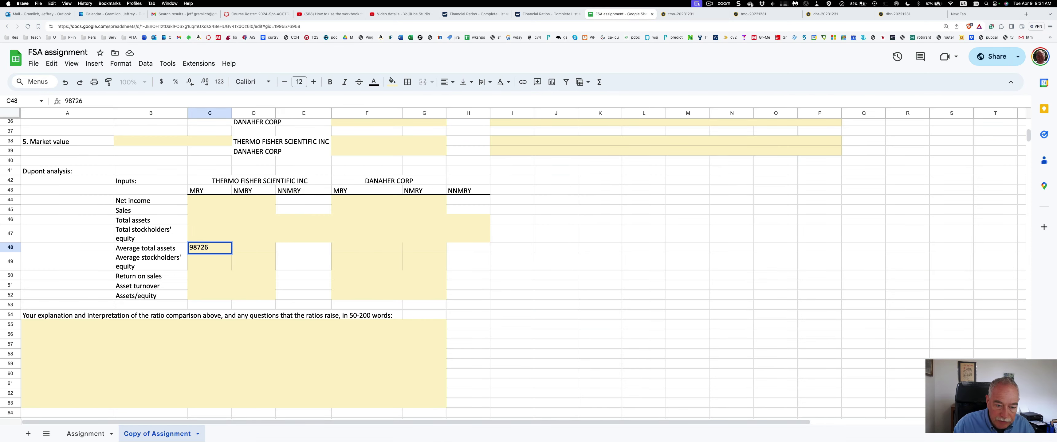
key(Return)
key(Up)
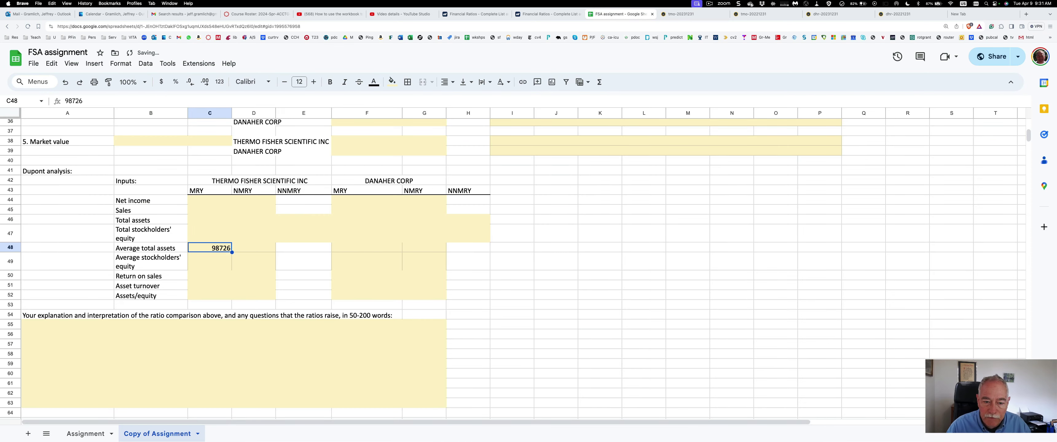
key(Right)
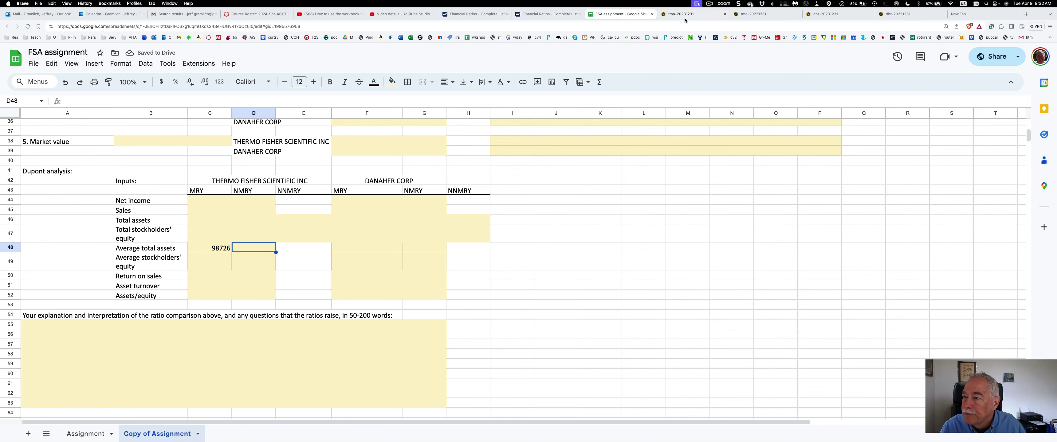
Look up the prior-year total assets and enter 97154 in D48
click(682, 14)
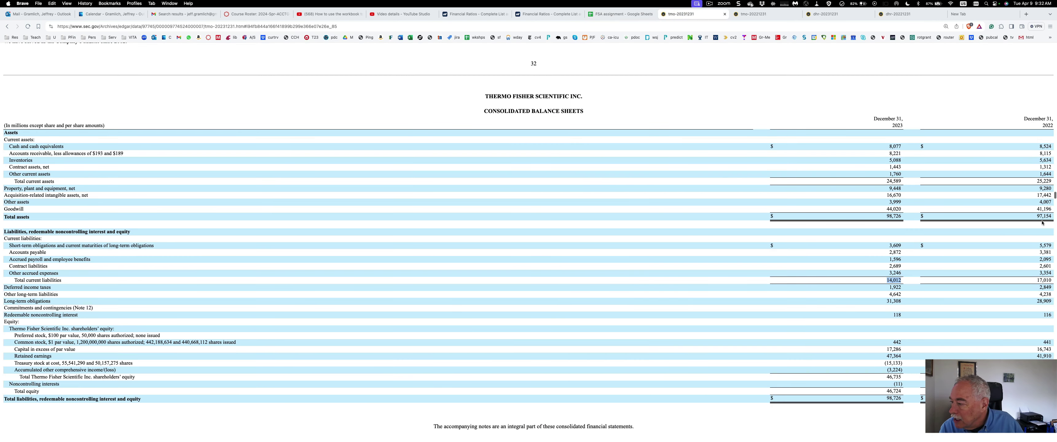
click(611, 16)
text(97154)
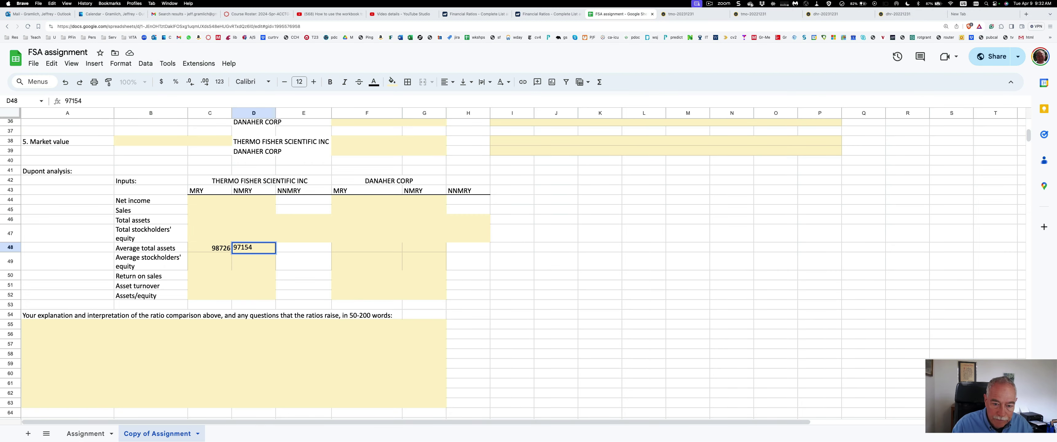
key(Return)
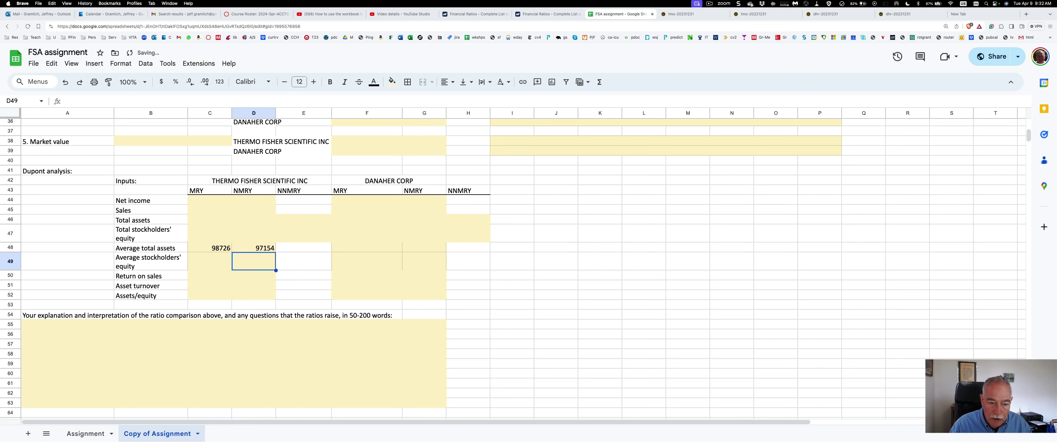
key(Up)
key(Up)
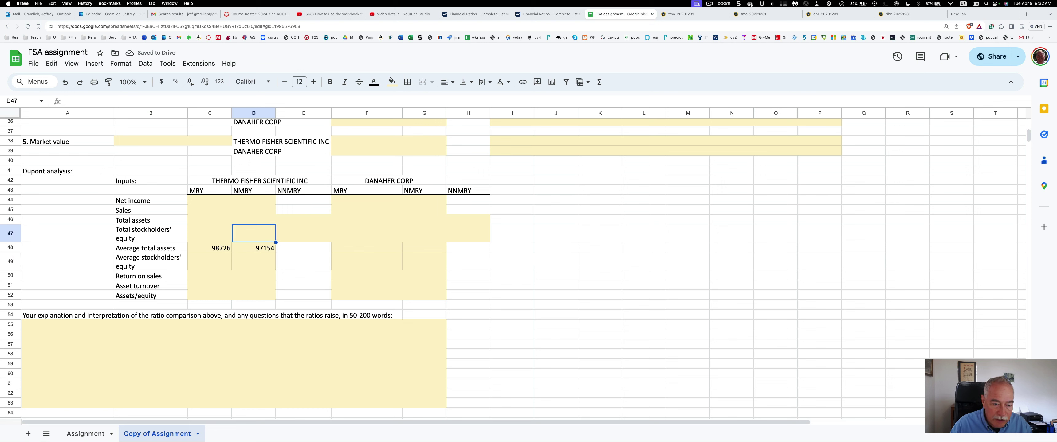
key(Up)
key(Down)
key(Down)
key(Left)
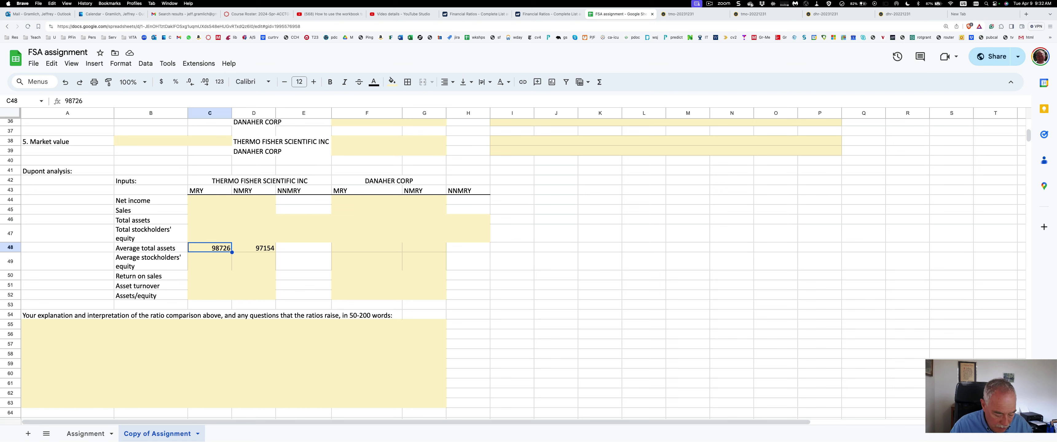
Move 98726 and 97154 from row 48 up to C46 and D46 in the Total assets row
key(ctrl+x)
key(Up)
key(Up)
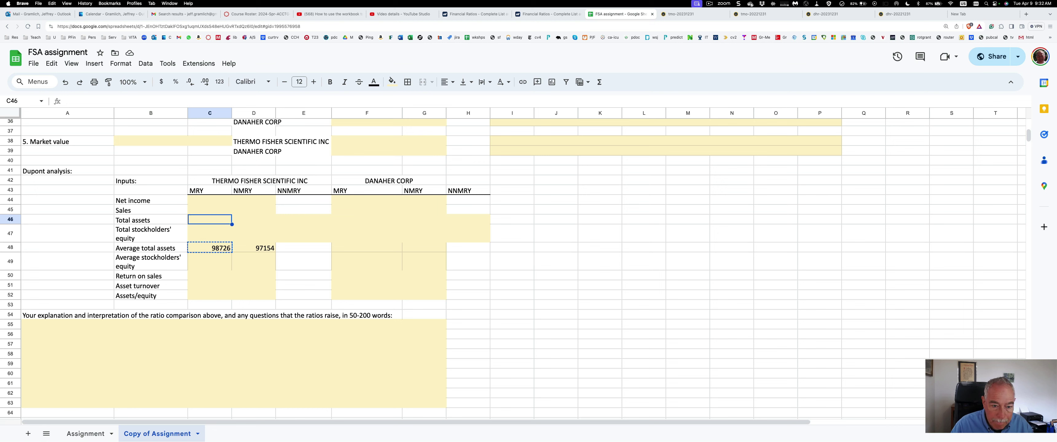
key(ctrl+v)
key(Right)
key(Down)
key(Down)
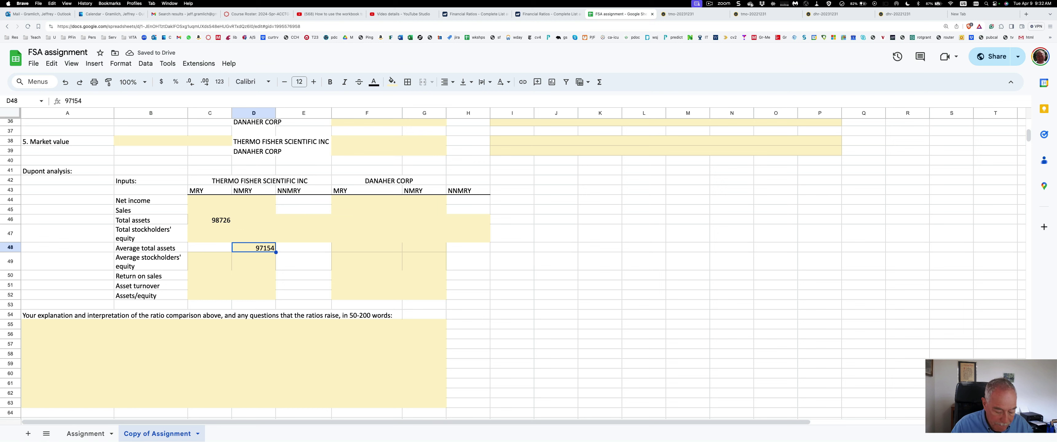
key(ctrl+x)
key(Up)
key(Up)
key(ctrl+v)
Fill the emptied Average total assets cells C48:D48 light yellow
key(Down)
key(Down)
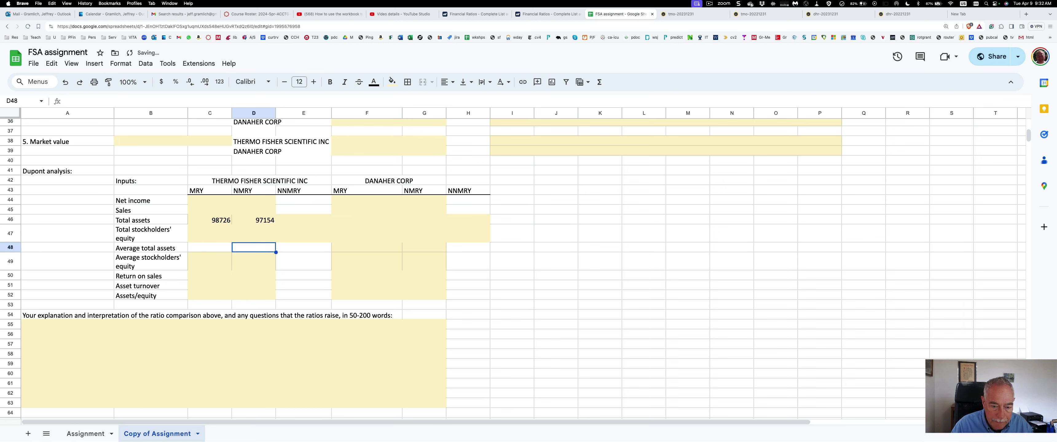
key(shift+Left)
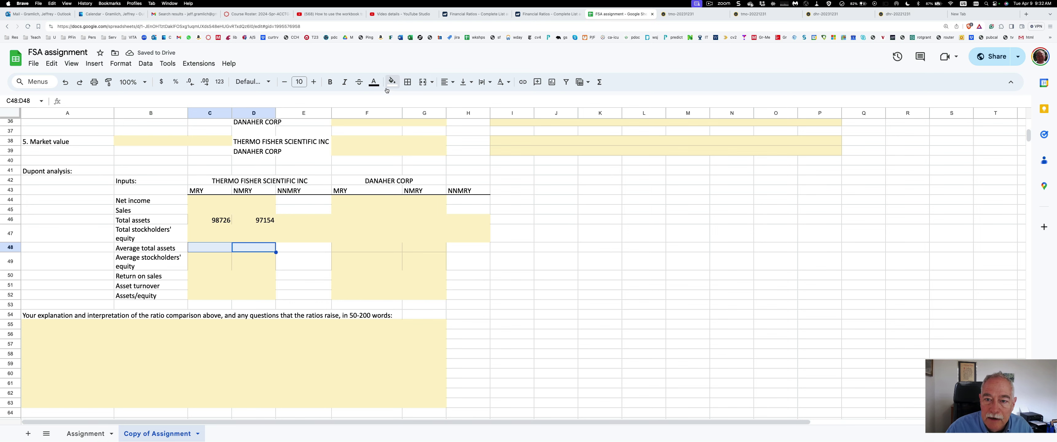
click(390, 82)
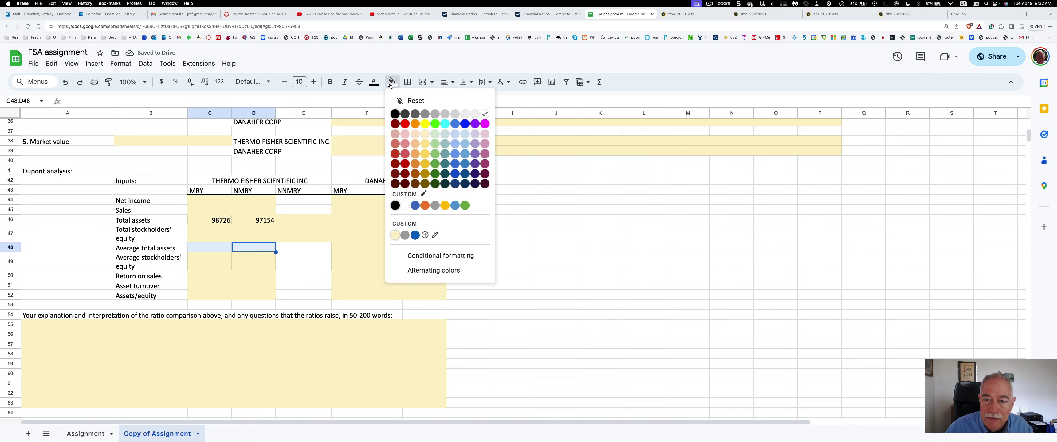
click(395, 235)
click(284, 221)
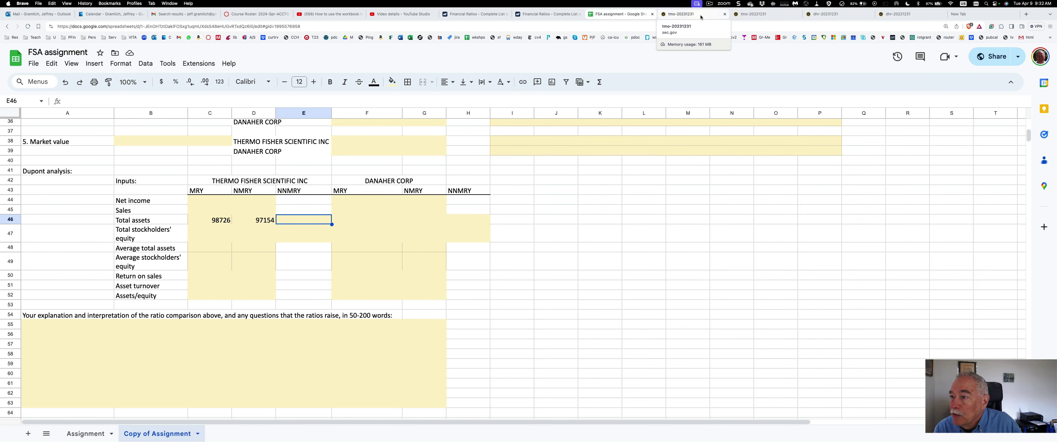
Go through Item 8 of Thermo Fisher's 10-K to the consolidated balance sheet listing total assets of 97,154 and 95,123
click(754, 15)
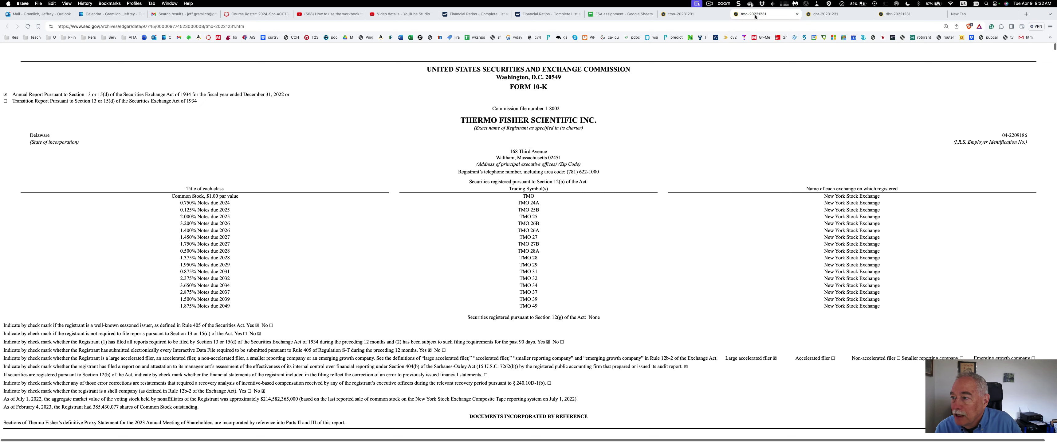
scroll(698, 184, down, 7)
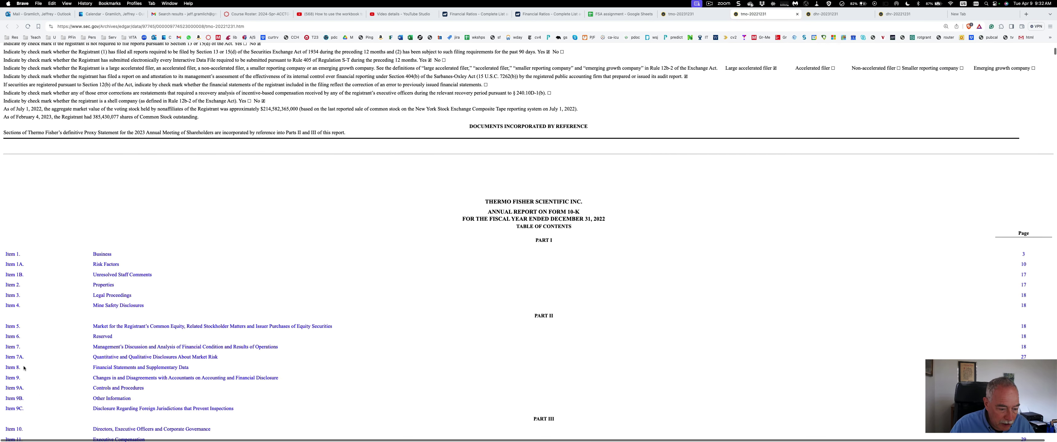
click(97, 369)
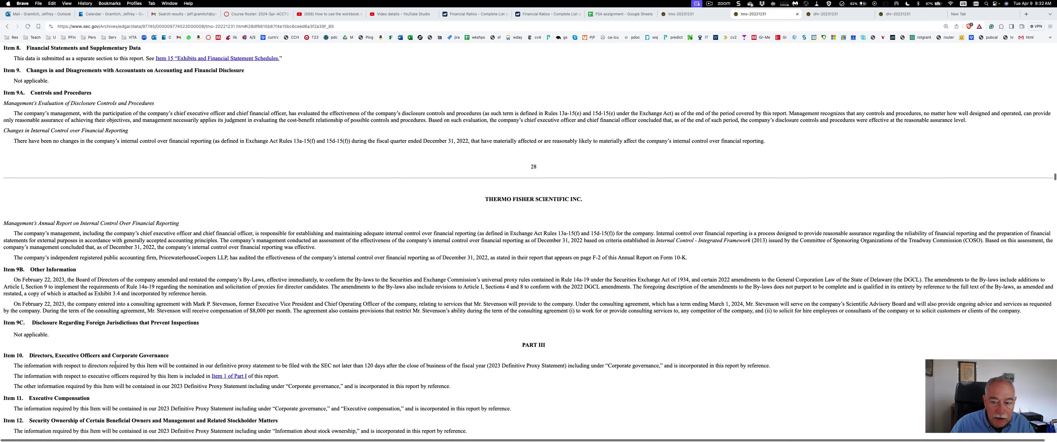
scroll(115, 366, down, 2)
scroll(115, 367, down, 7)
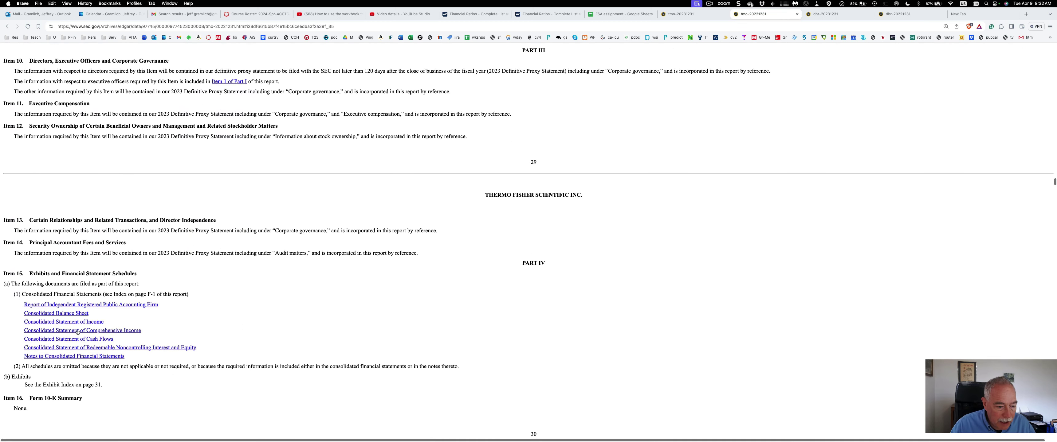
click(78, 314)
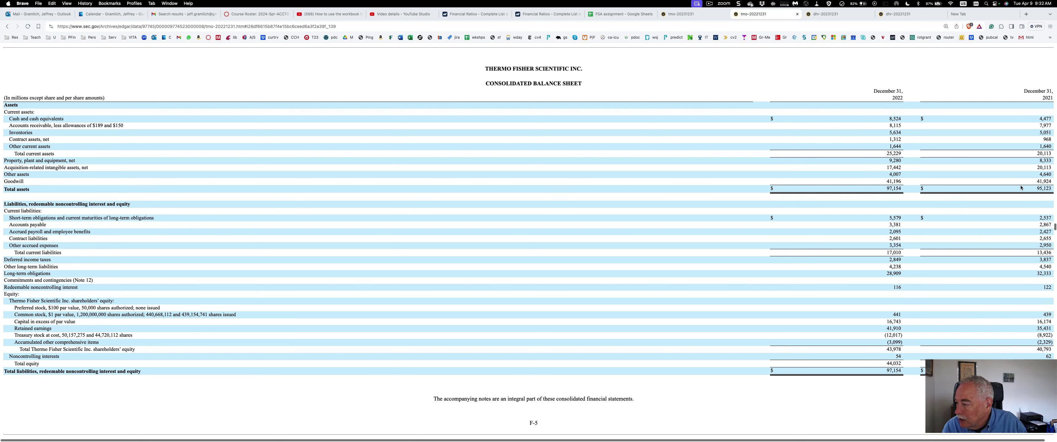
drag(1042, 188, 1046, 188)
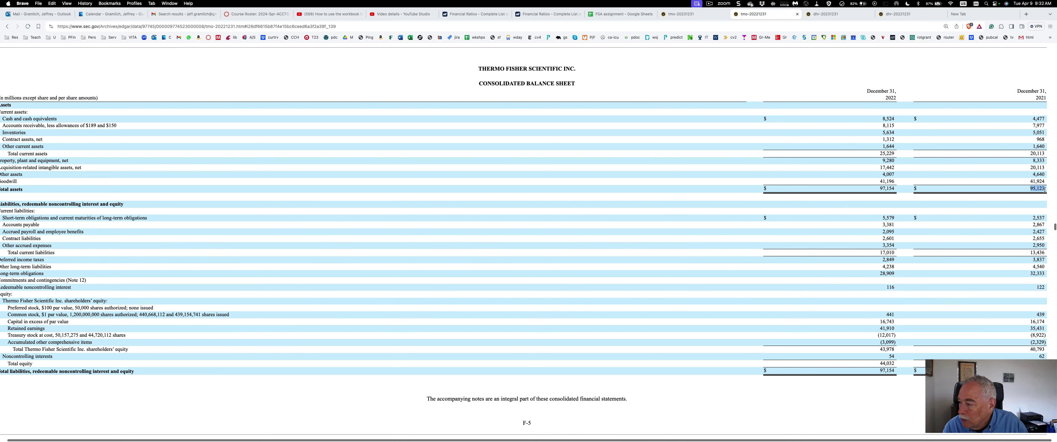
Enter 95123 as Thermo Fisher's NNMRY total assets in E46
click(627, 14)
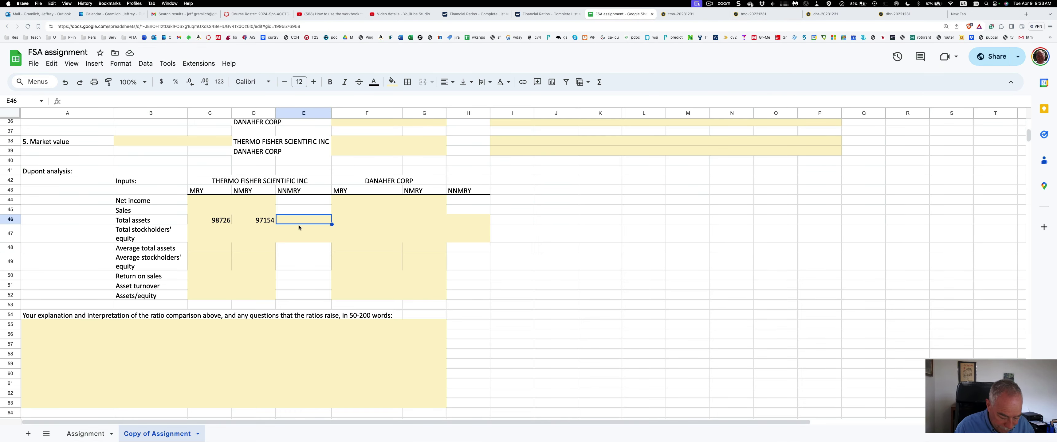
text(95123)
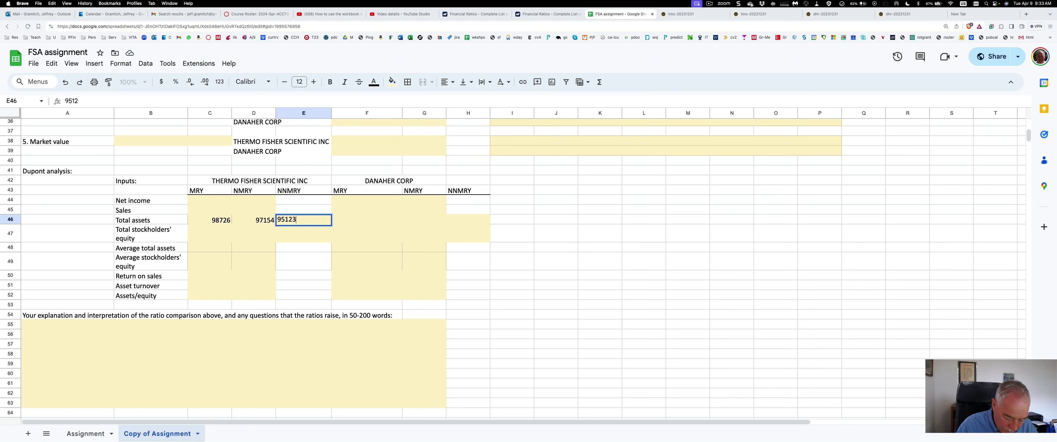
key(Return)
key(Down)
key(Down)
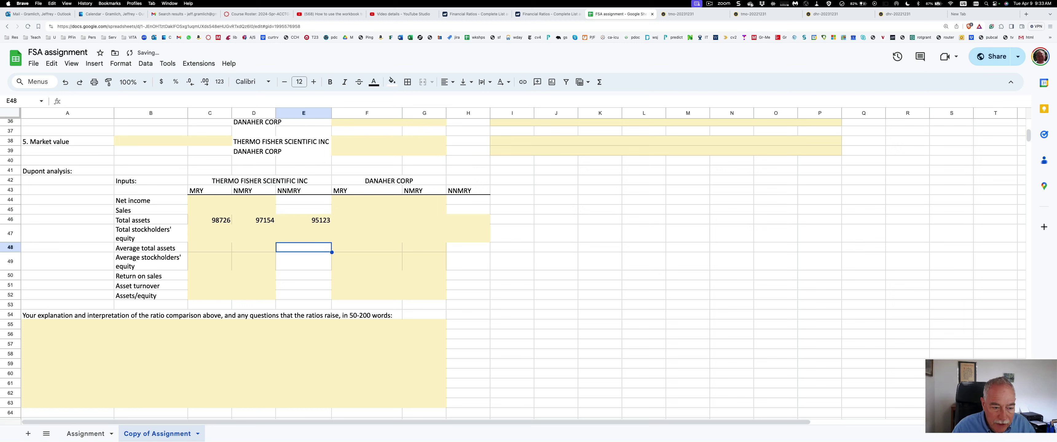
key(Up)
key(Up)
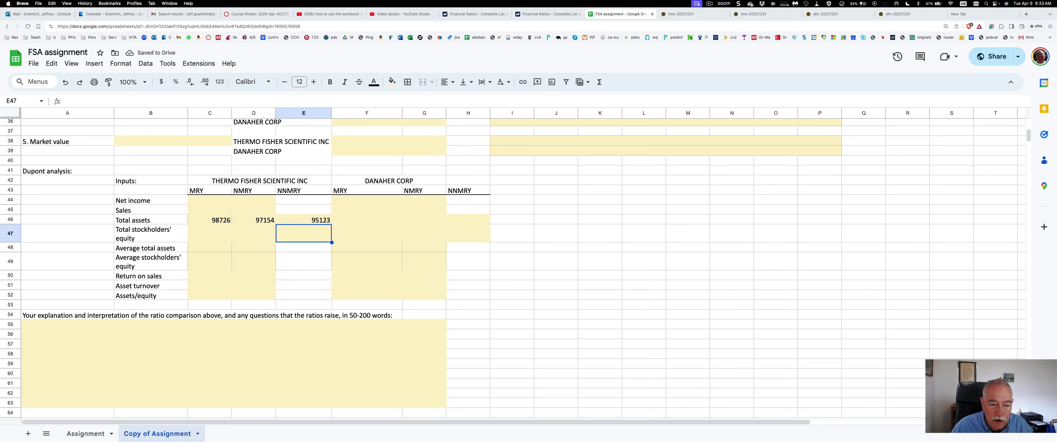
Put =(C46+D46)/2 in C48 and copy it to D48, giving averages 97940 and 96138.5
key(Left)
key(Left)
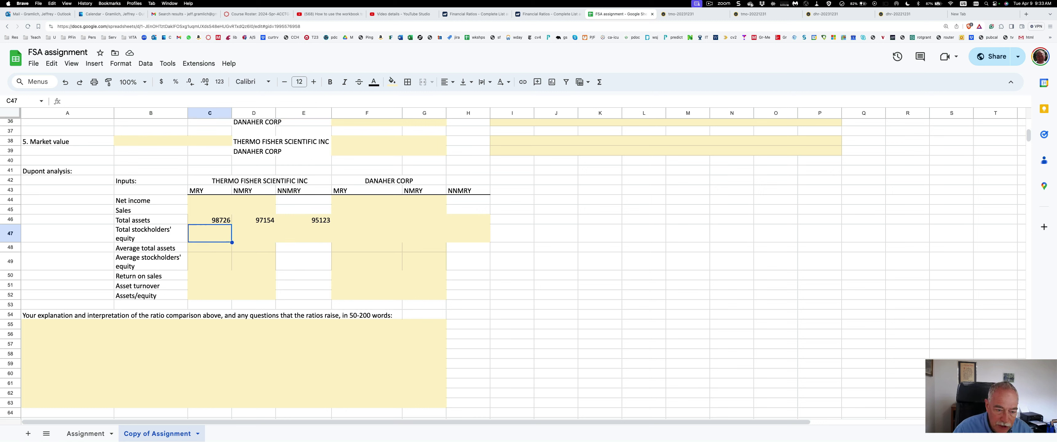
key(Down)
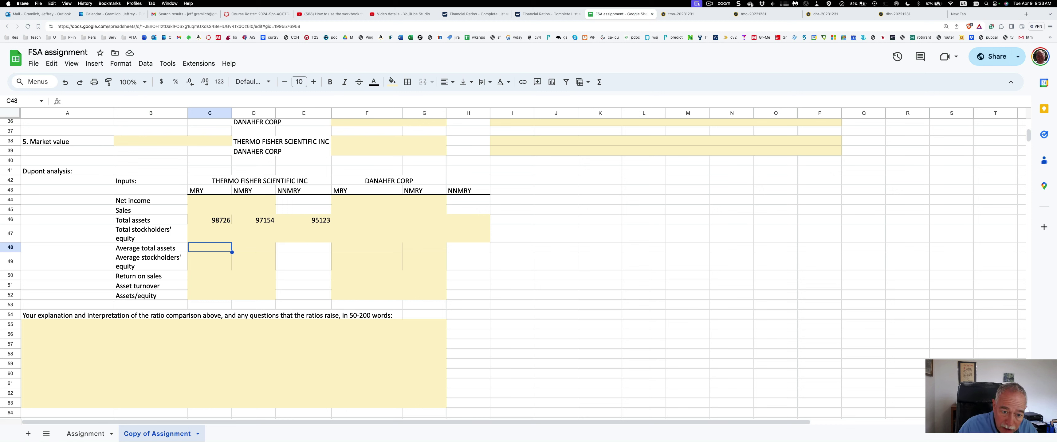
text(=)
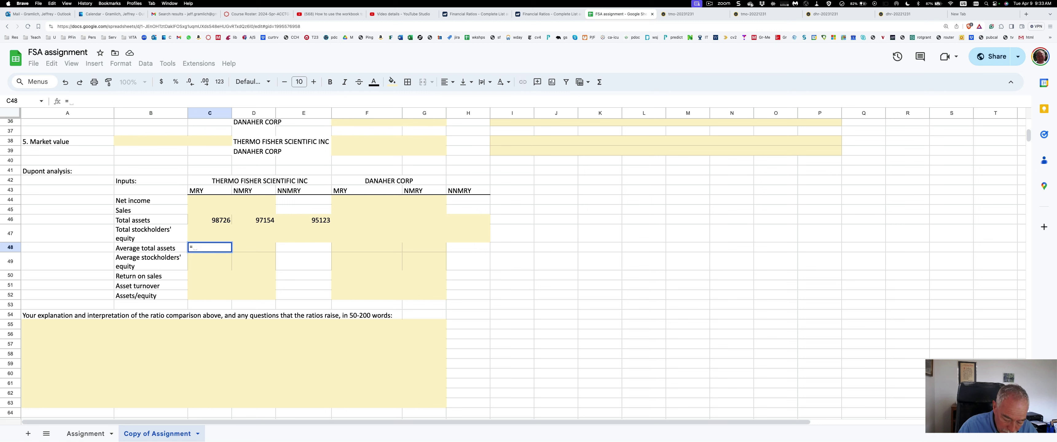
text((C46)
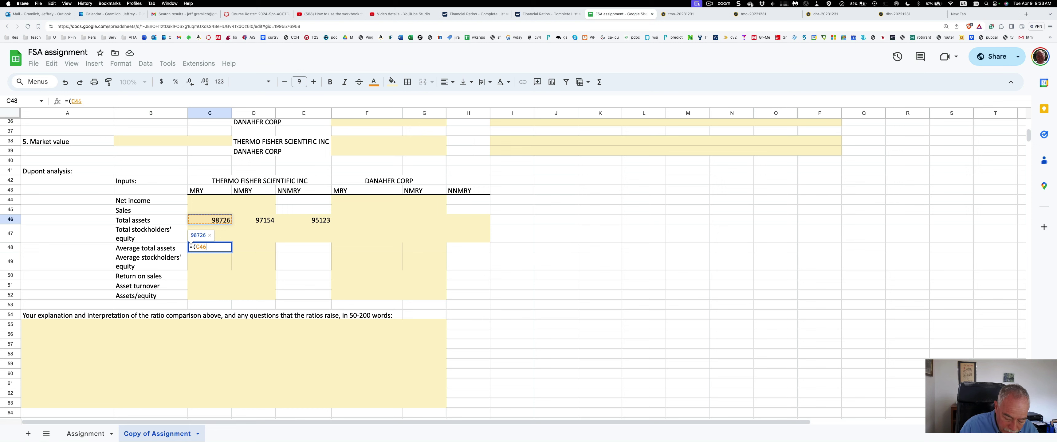
text(+D46)
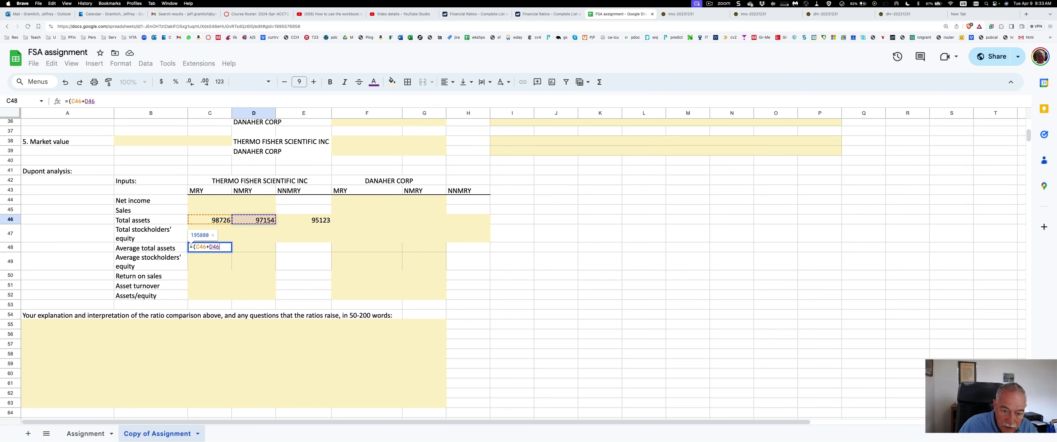
text())
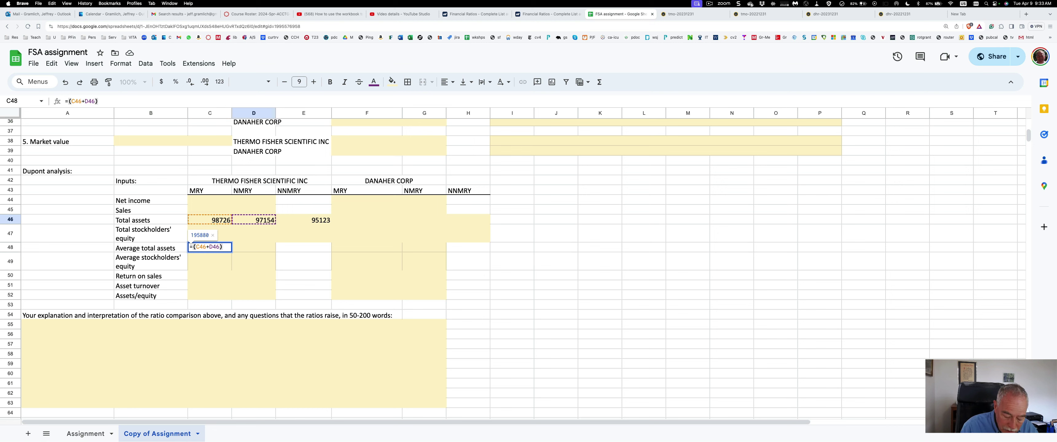
text(/2)
key(Return)
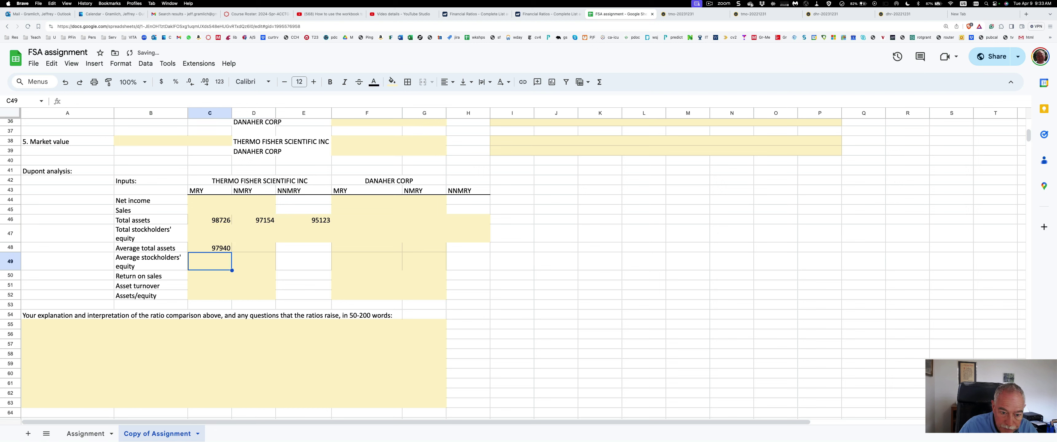
key(ctrl+c)
click(253, 248)
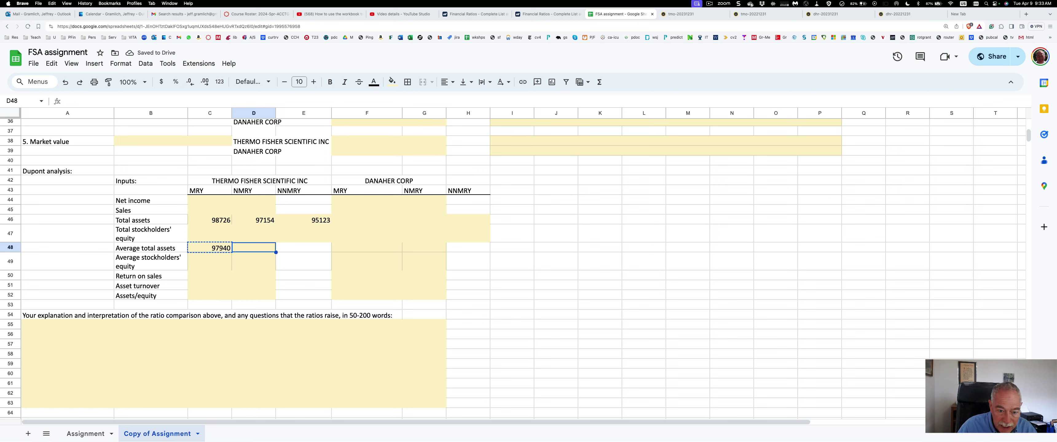
key(super+v)
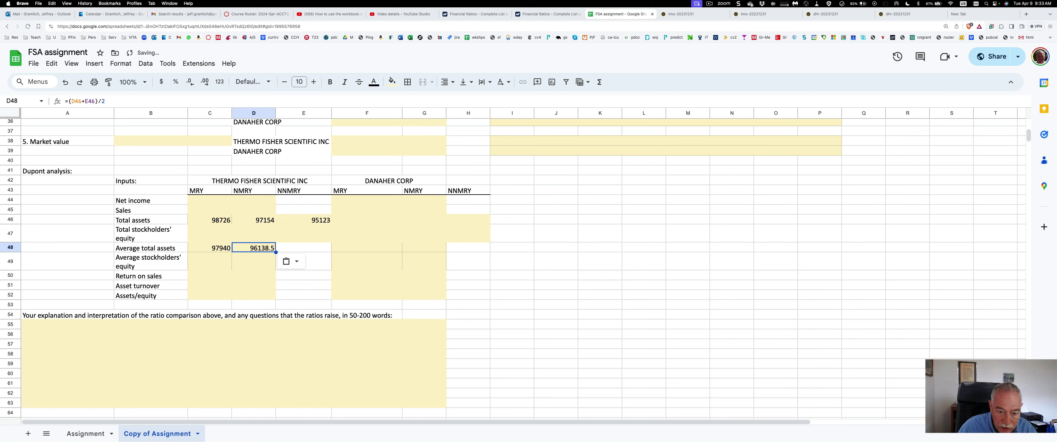
click(253, 220)
click(253, 247)
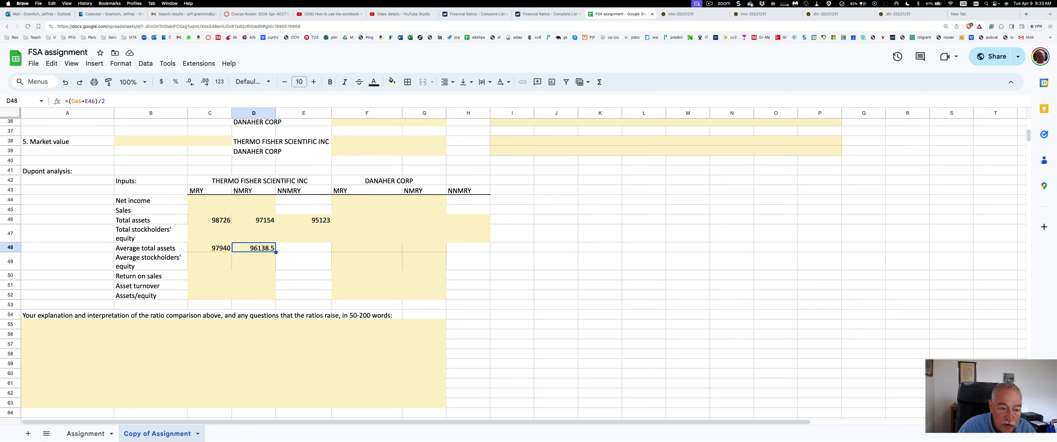
key(Down)
key(Down)
key(Down)
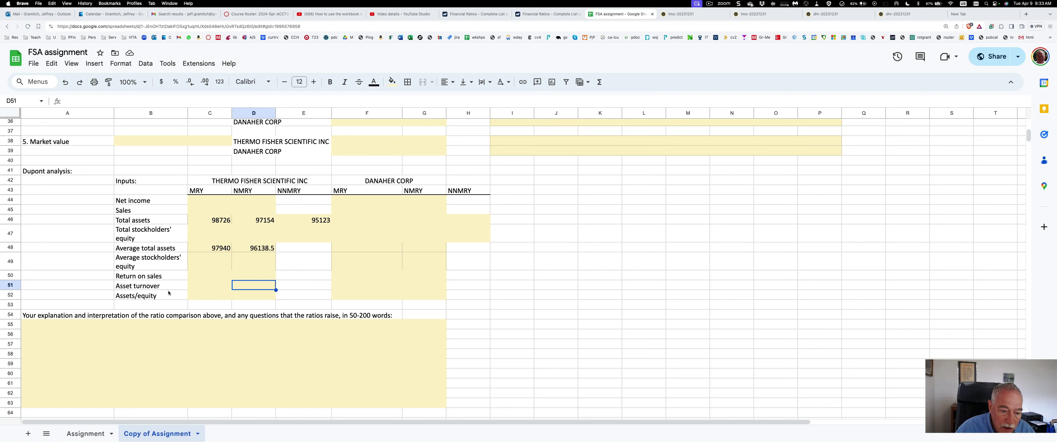
Append formula hints to the Dupont labels: (NI/Sales), (Sales/Avg total assets) and (Avg TA/Avg SE)
click(164, 277)
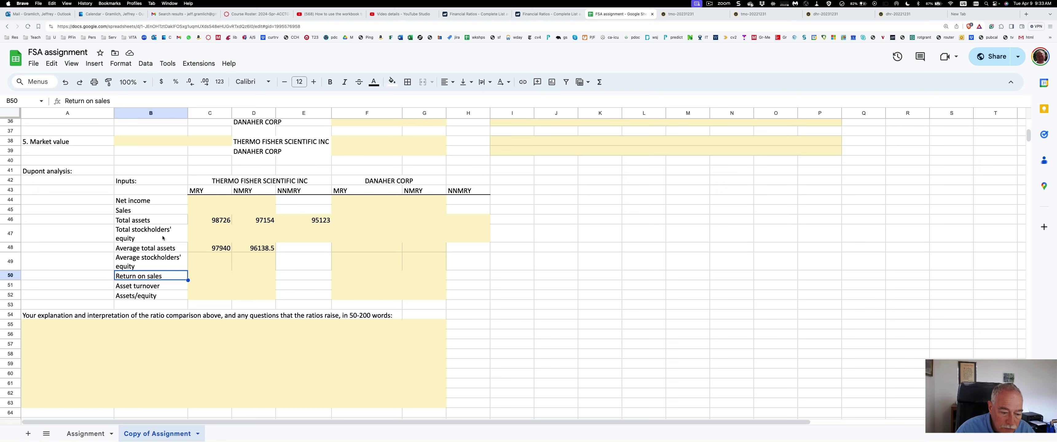
click(111, 102)
text((N)
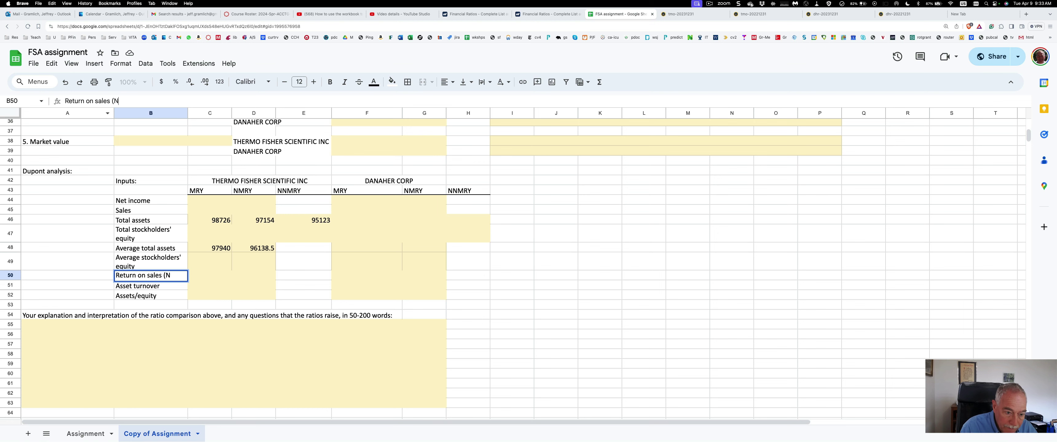
text(I/Sales)
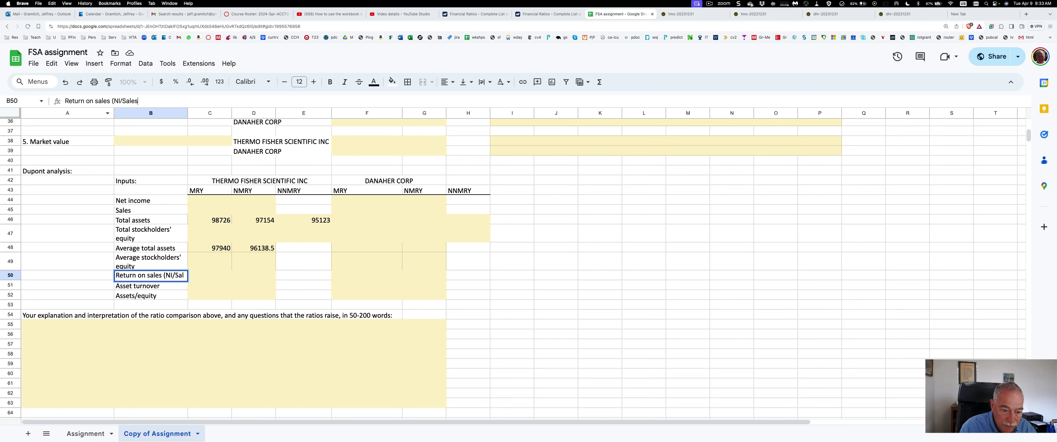
text())
key(Return)
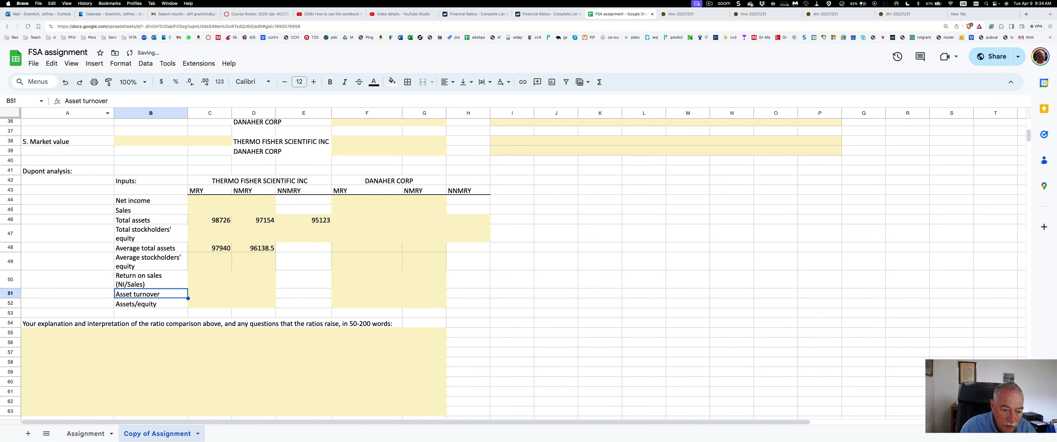
click(106, 100)
text(()
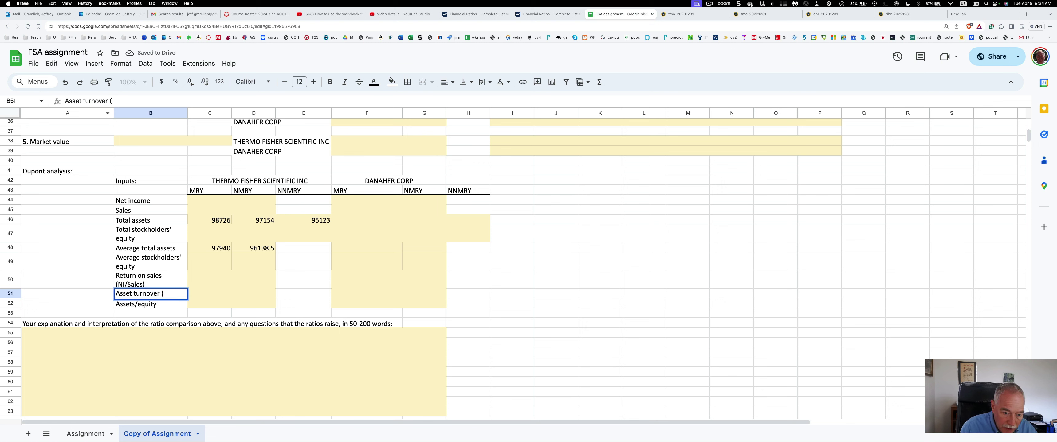
text(S)
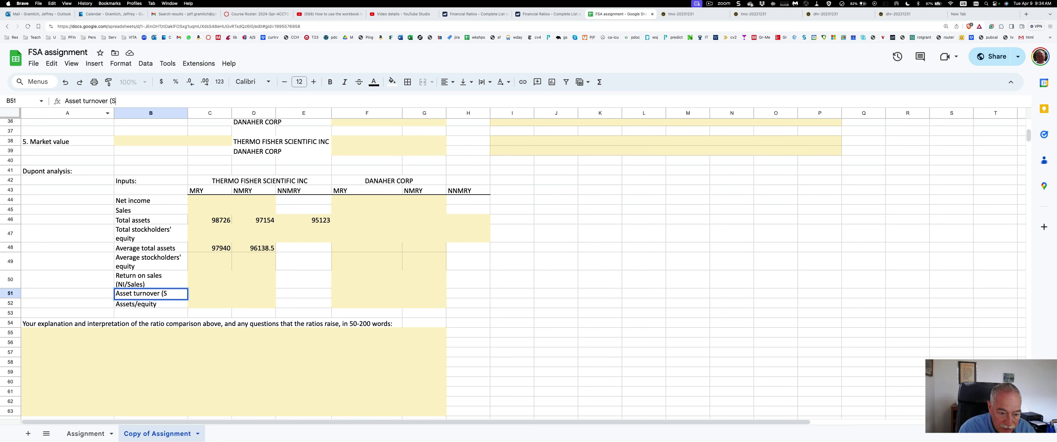
text(ales/Av)
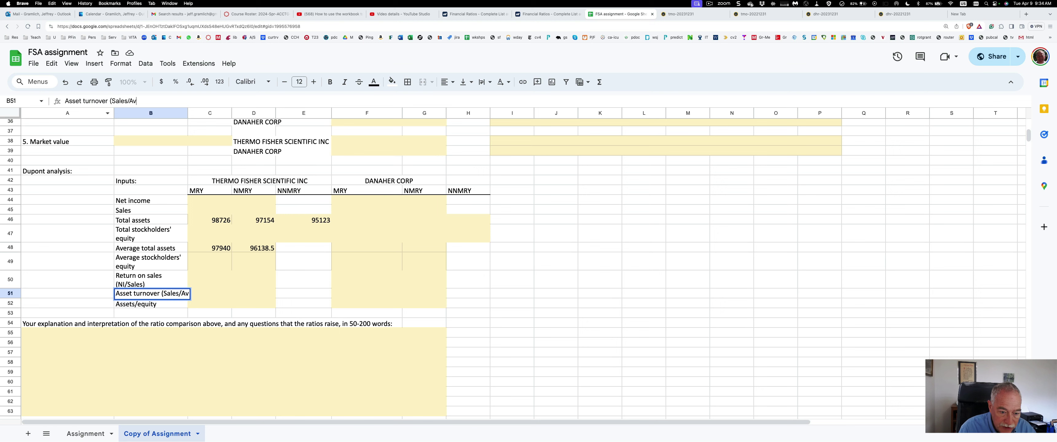
text(g total)
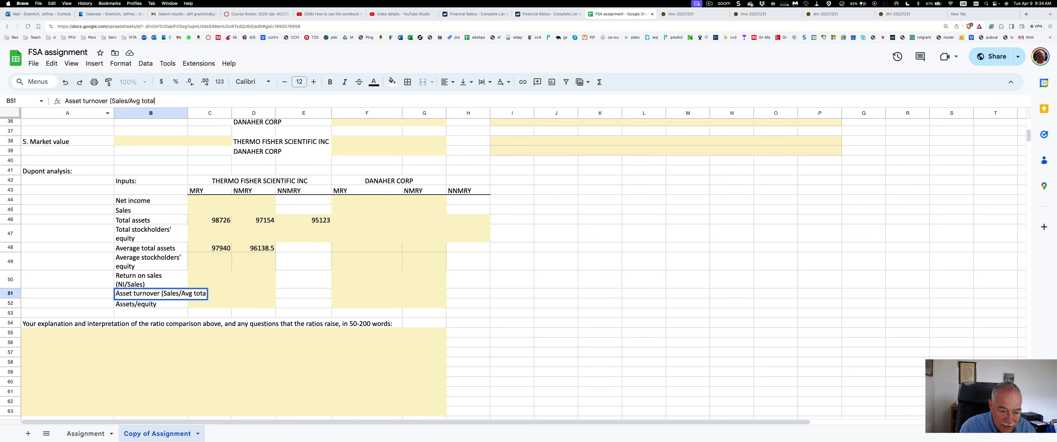
text( assets))
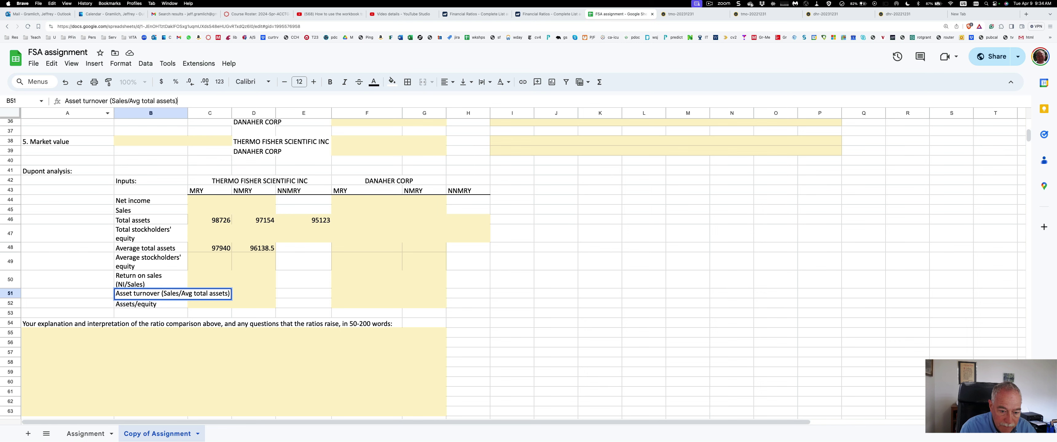
key(Return)
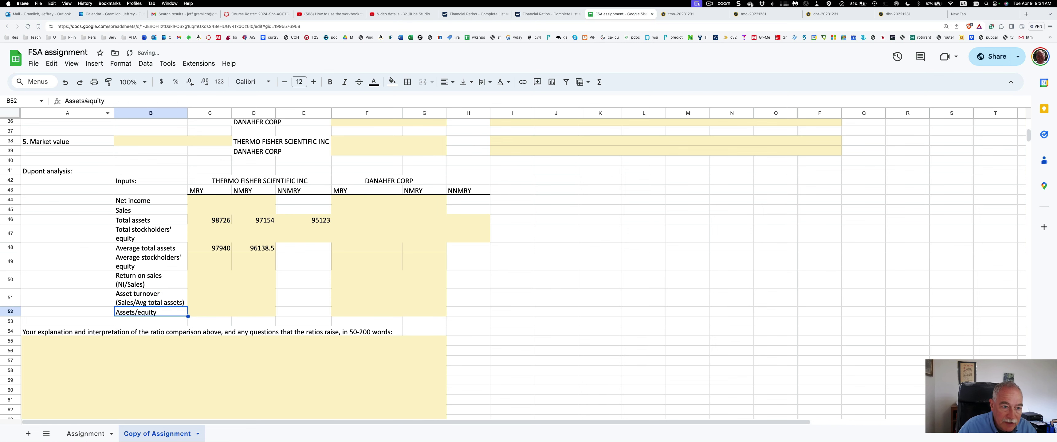
click(119, 100)
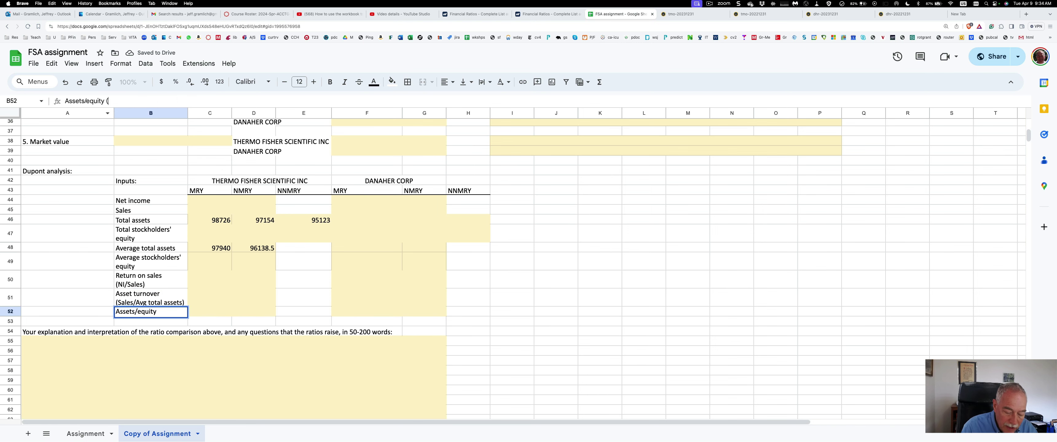
text((Av)
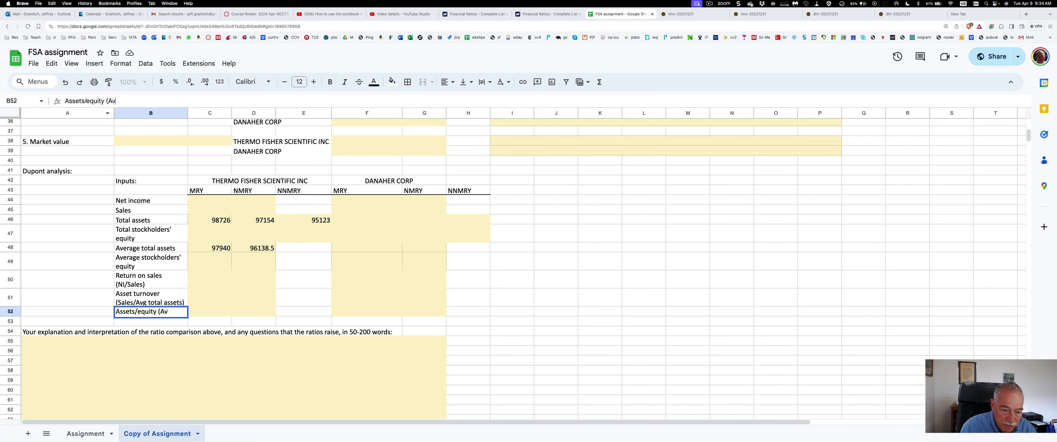
text(g TA/)
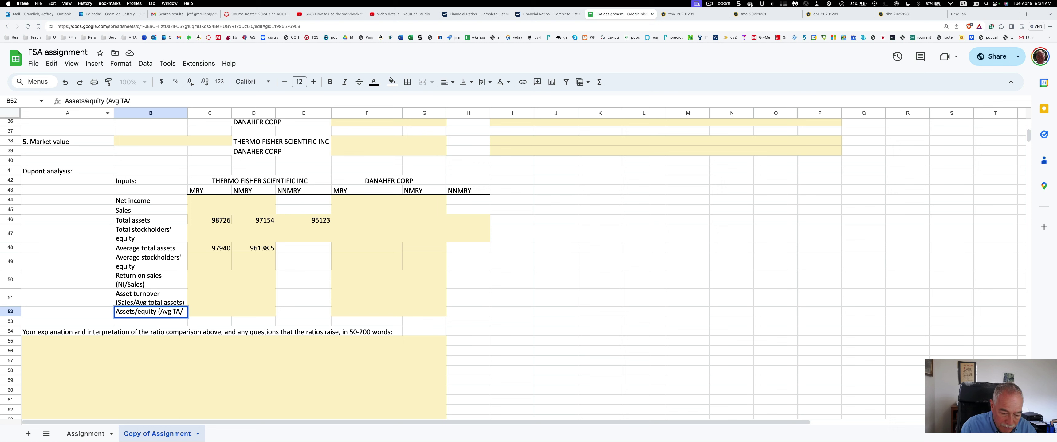
text(Avg )
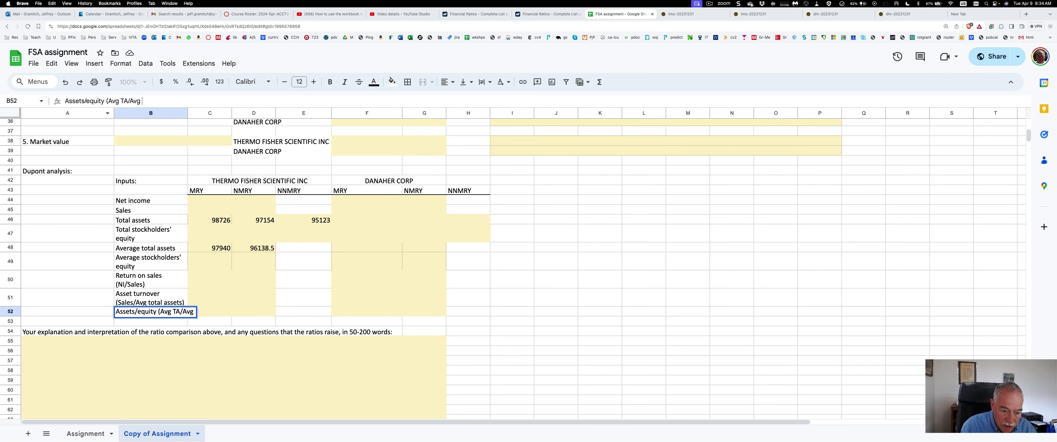
text(SE))
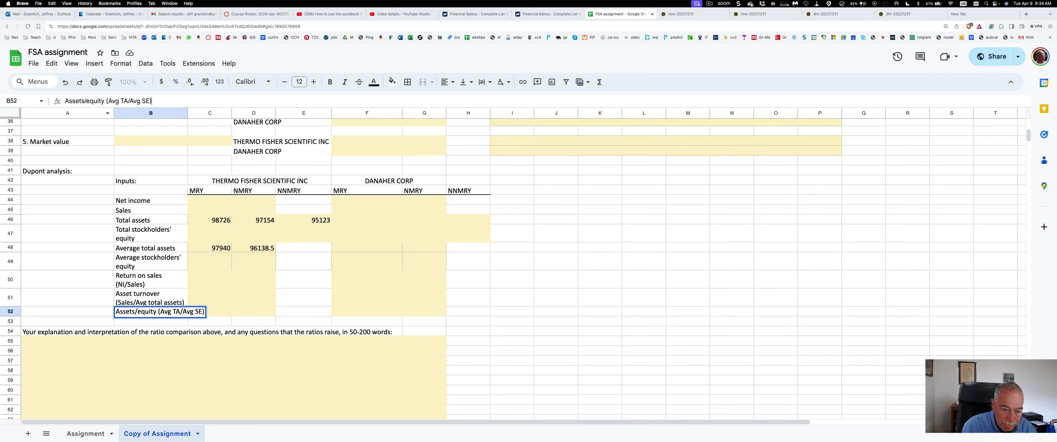
key(Return)
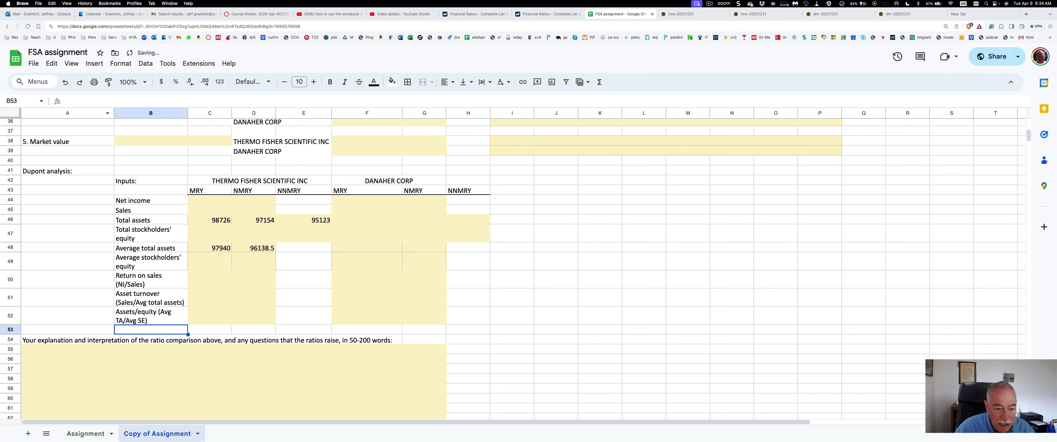
key(Up)
key(Up)
key(Up)
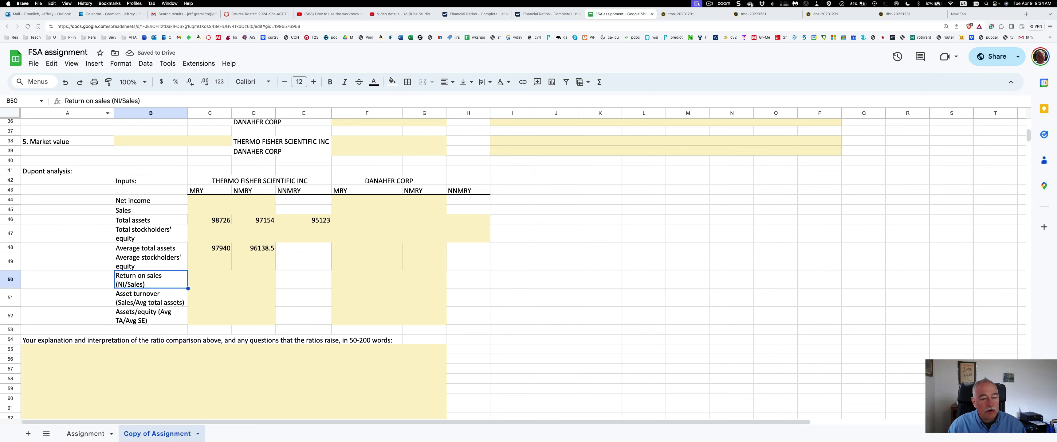
key(Right)
key(Right)
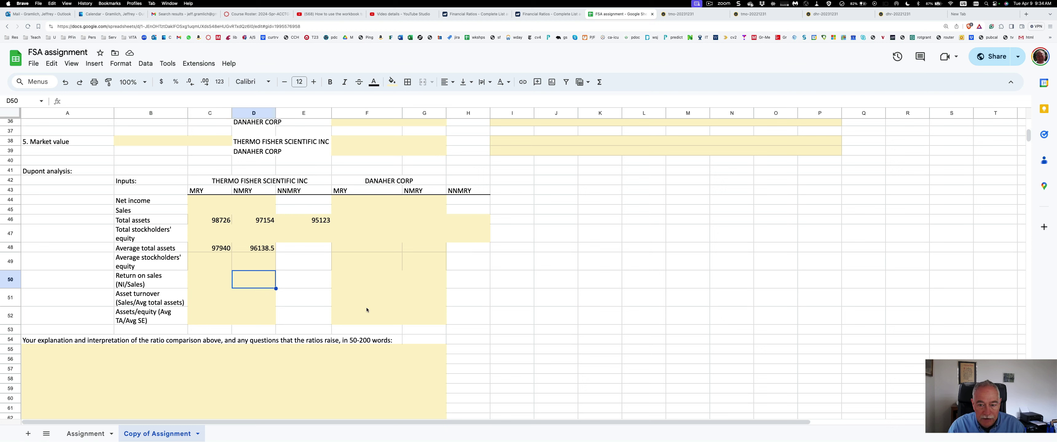
click(73, 353)
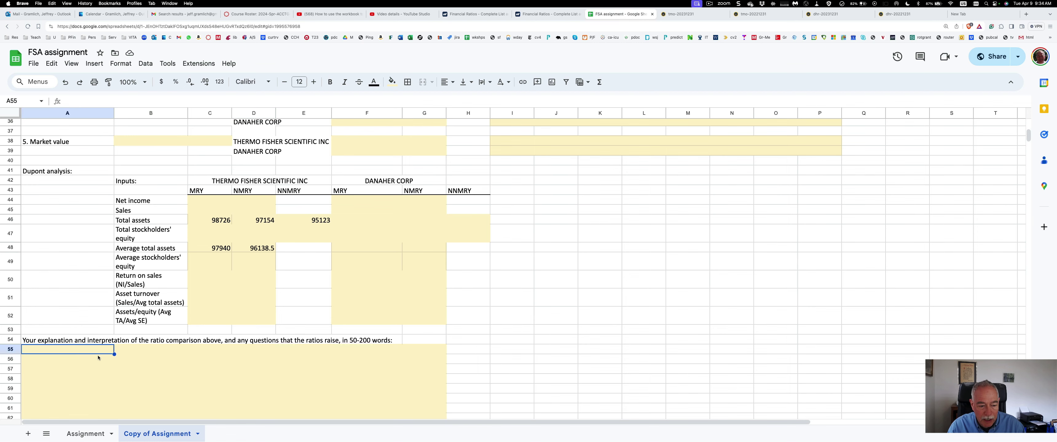
scroll(99, 356, down, 3)
scroll(99, 356, up, 10)
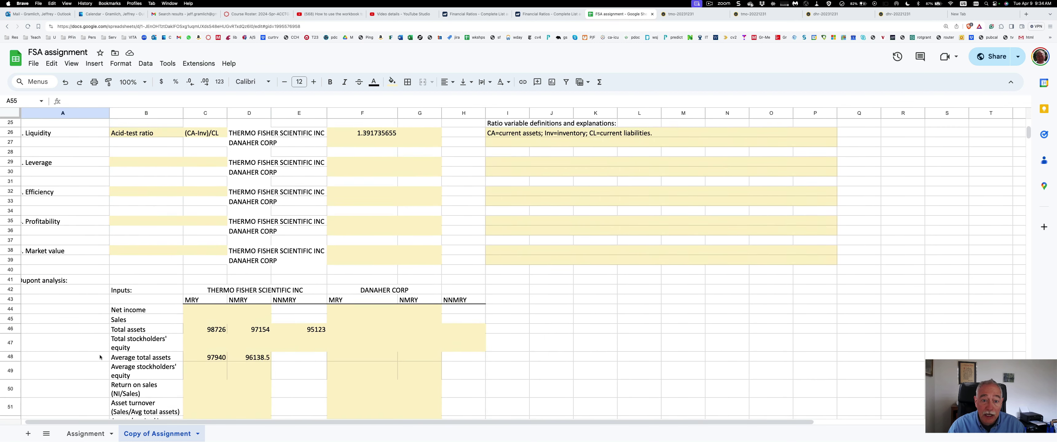
scroll(100, 356, up, 1)
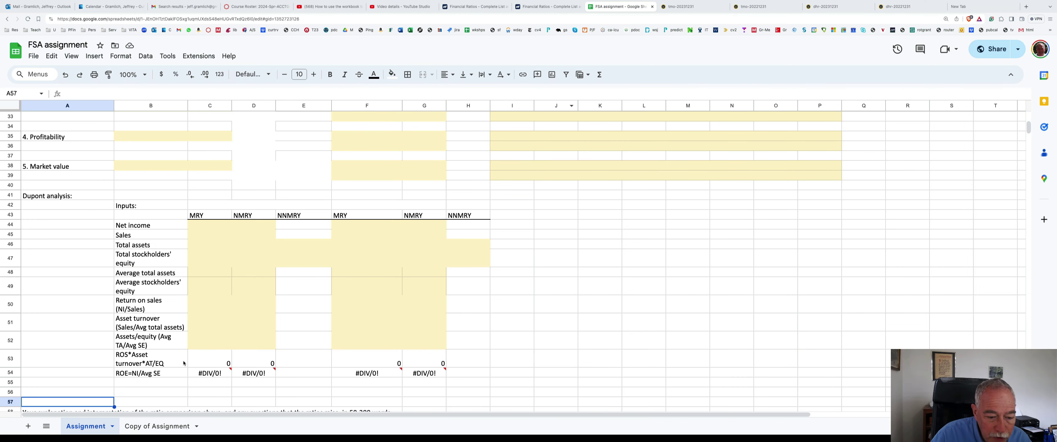
Scroll to the Assignment sheet's Dupont section and select C53 showing =C50*C51*C52
scroll(202, 357, up, 10)
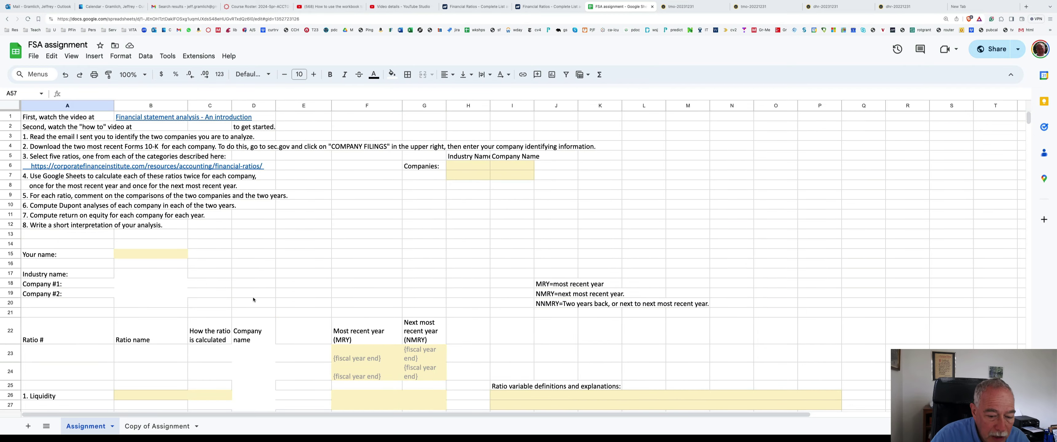
scroll(253, 299, down, 10)
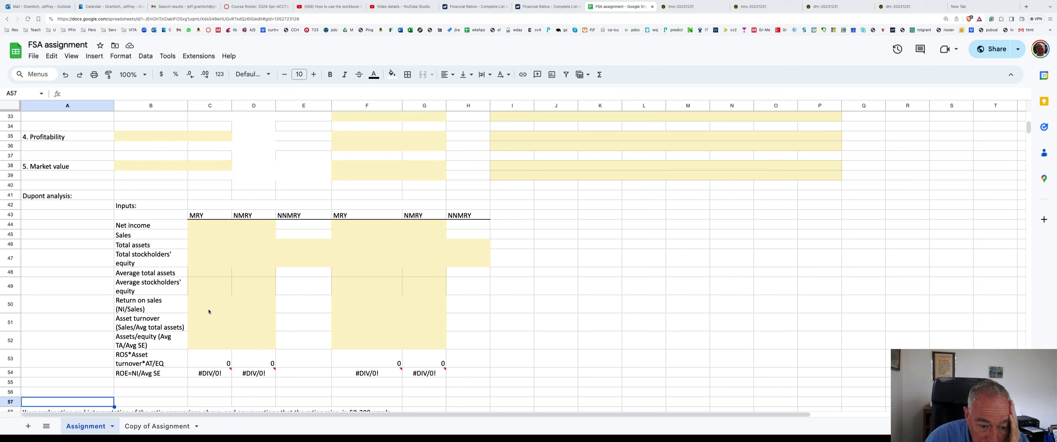
click(217, 364)
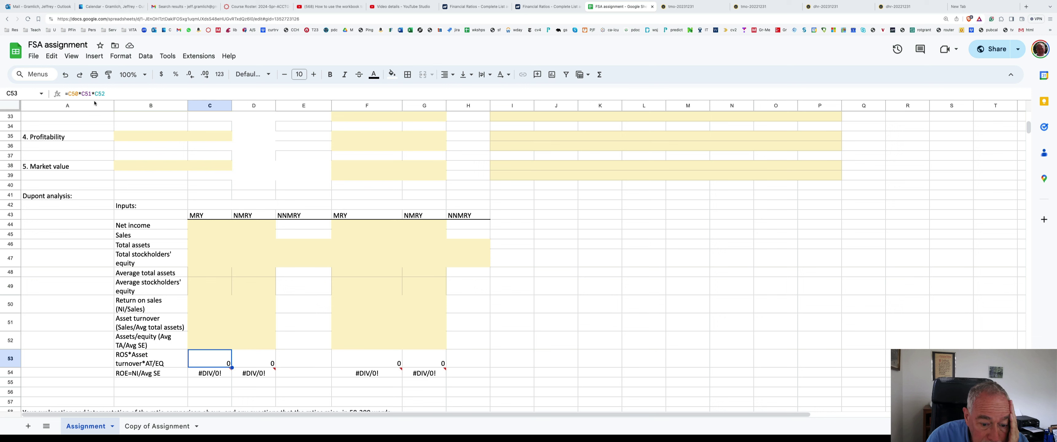
click(137, 376)
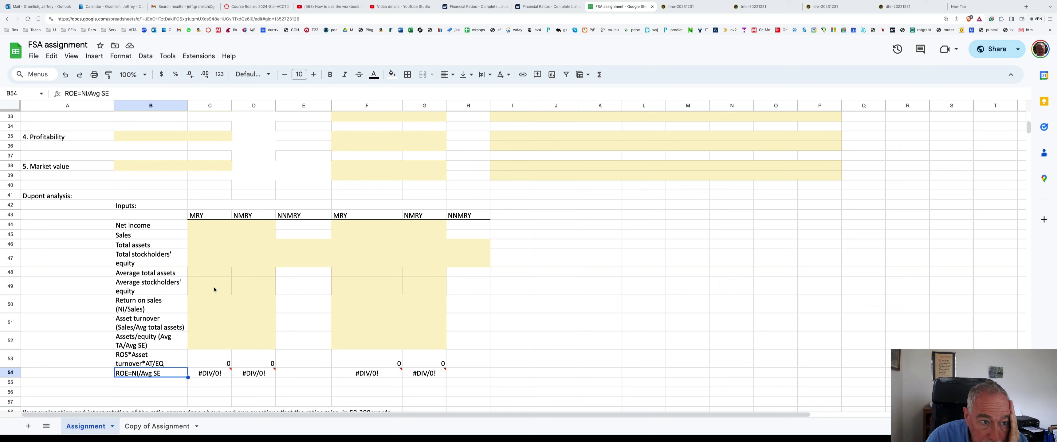
click(213, 374)
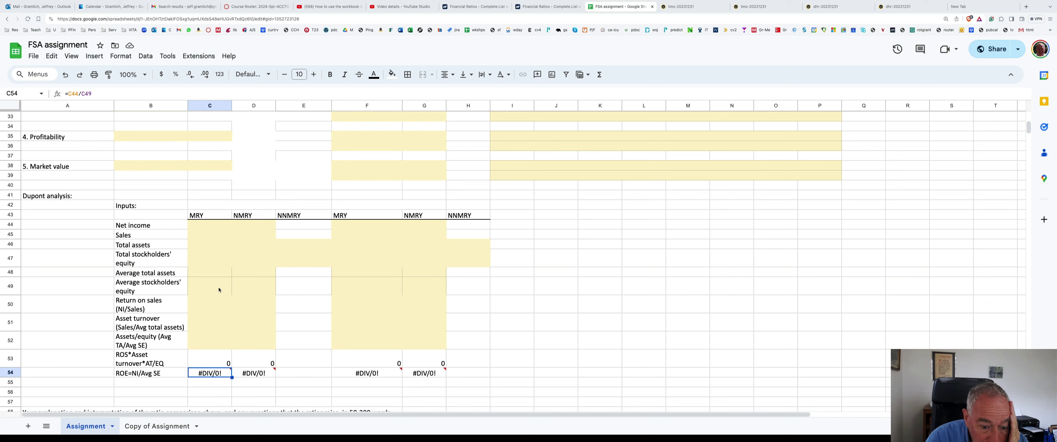
mouse_move(213, 372)
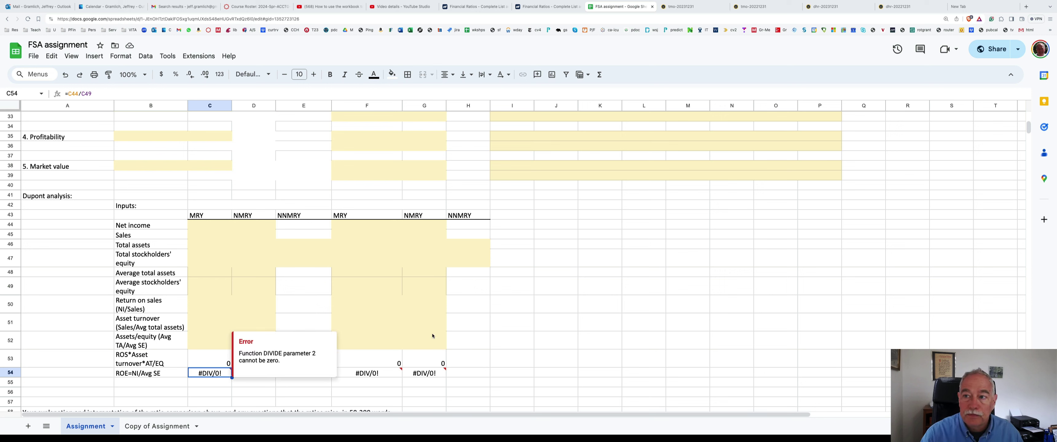
click(707, 4)
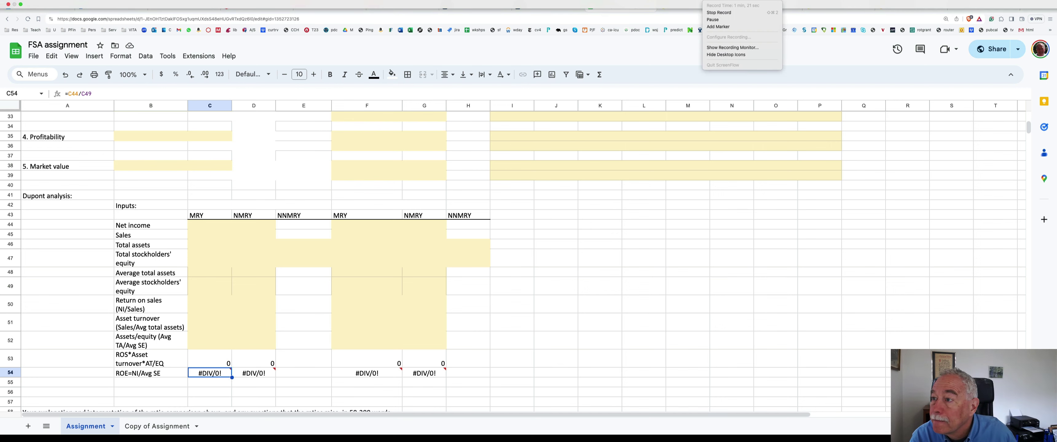